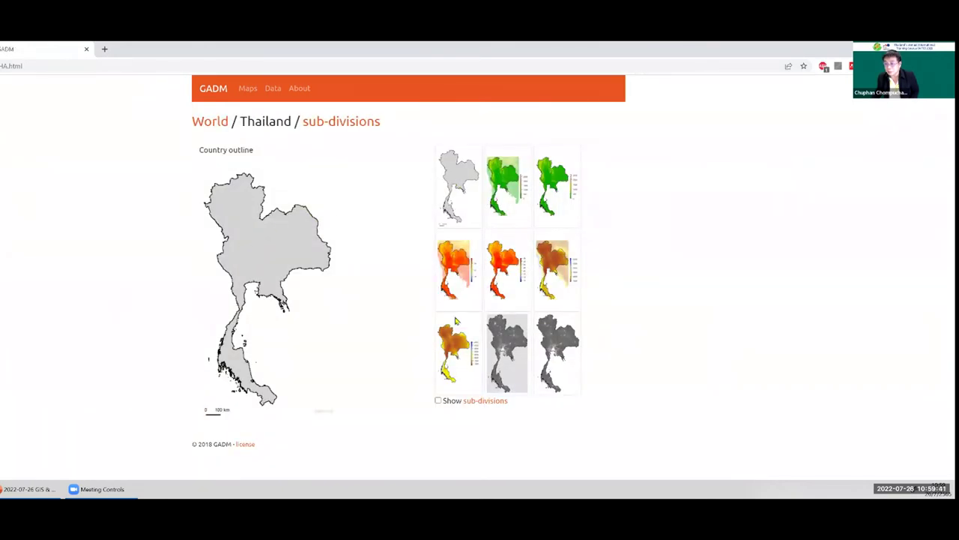
Show the sub-divisions on the Thailand maps and view the elevation, average annual temperature and total annual precipitation maps
{"action": "left_click", "coordinate": [437, 401]}
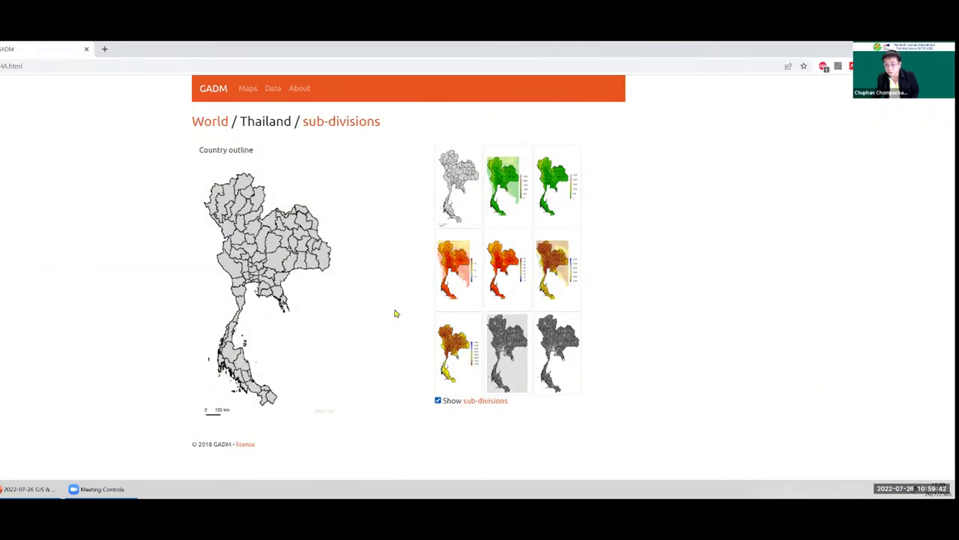
{"action": "left_click", "coordinate": [507, 193]}
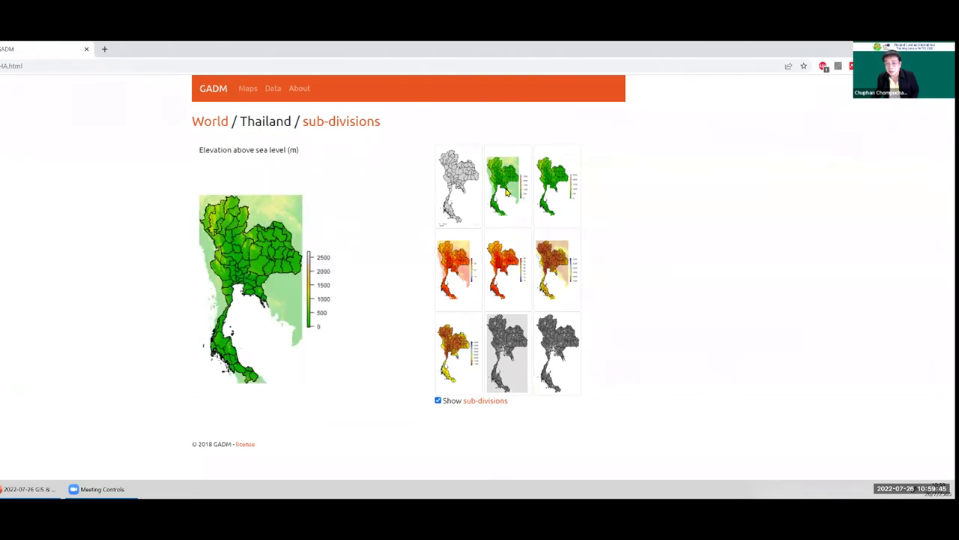
{"action": "left_click", "coordinate": [453, 268]}
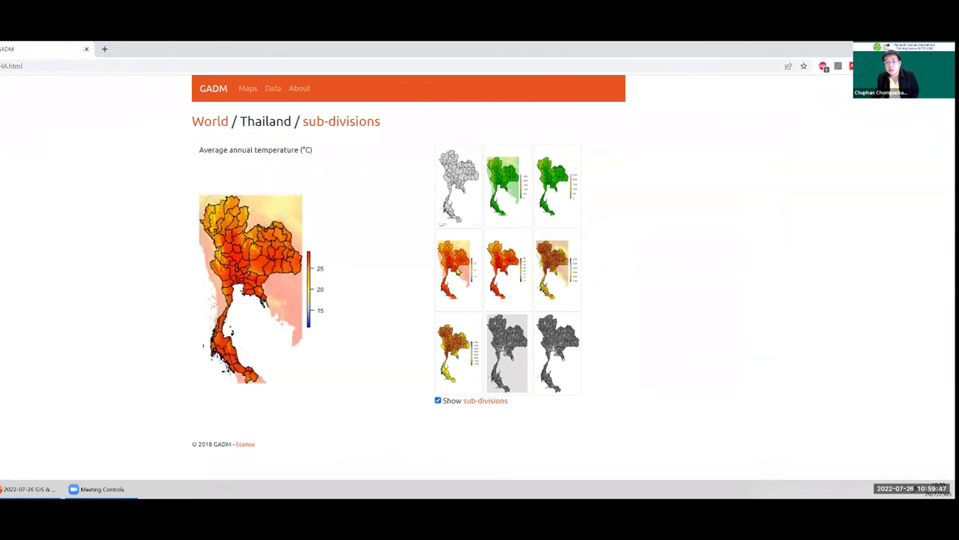
{"action": "left_click", "coordinate": [466, 350]}
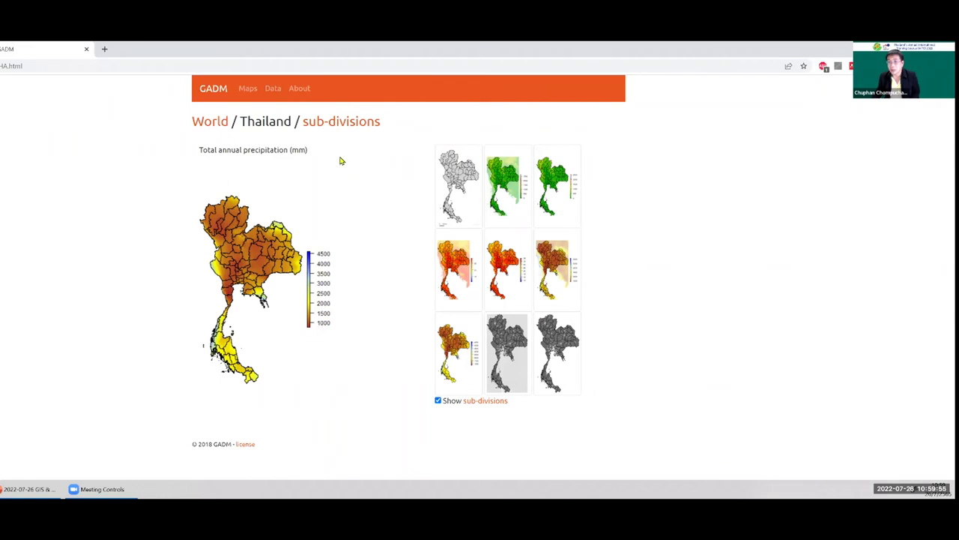
Open GADM's data download by country and select Thailand as the country
{"action": "left_click", "coordinate": [279, 91]}
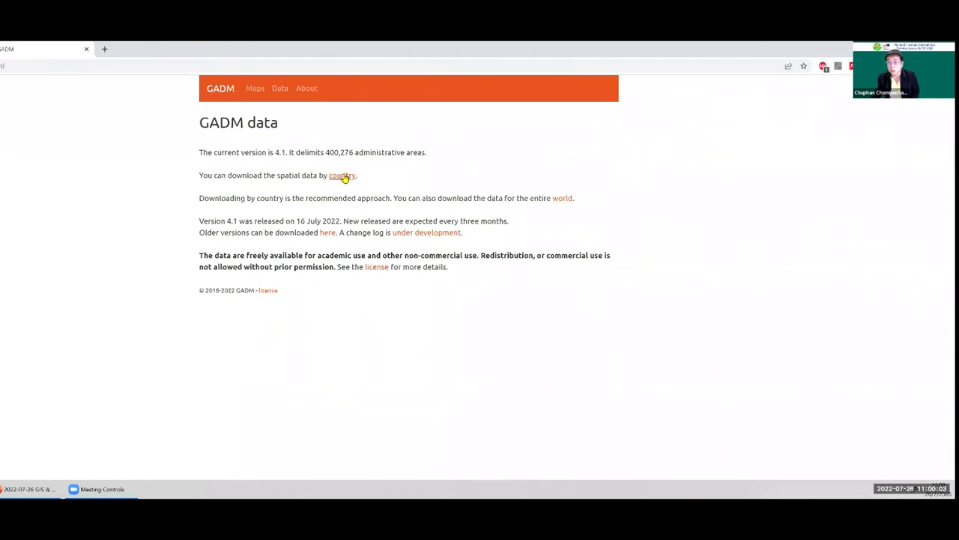
{"action": "left_click", "coordinate": [343, 175]}
{"action": "left_click", "coordinate": [399, 171]}
{"action": "left_click_drag", "start_coordinate": [398, 197], "coordinate": [398, 341]}
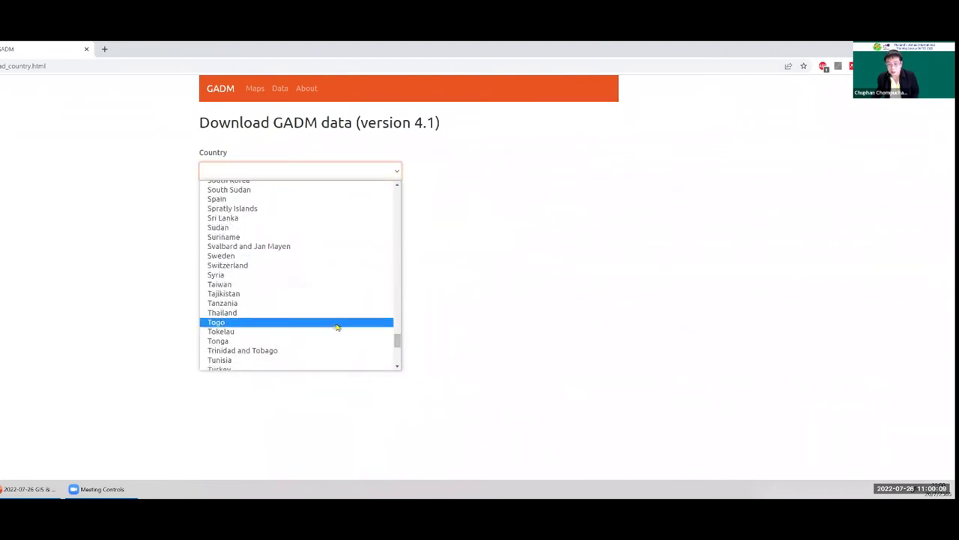
{"action": "left_click", "coordinate": [332, 315]}
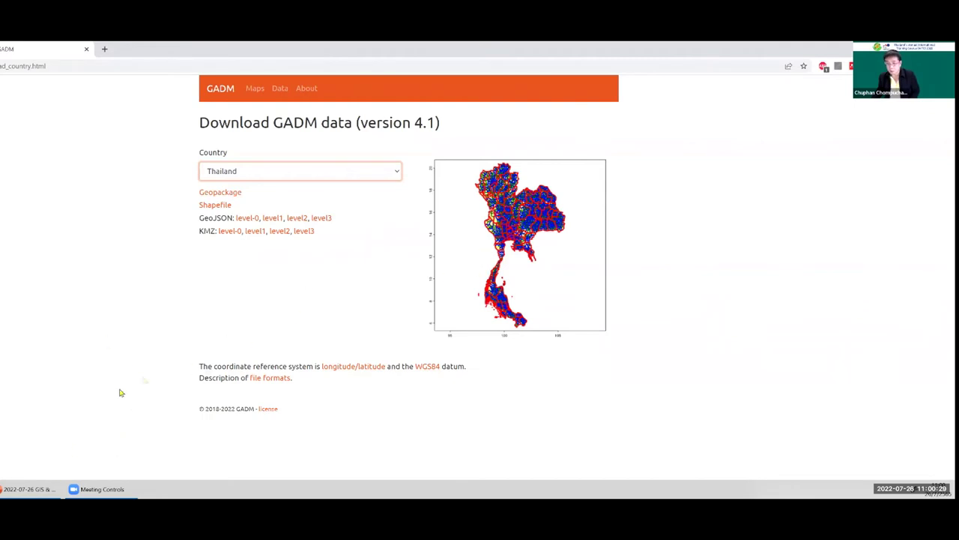
Switch to the PowerPoint presentation and copy the Natural Earth web address from slide 29
{"action": "mouse_move", "coordinate": [25, 487]}
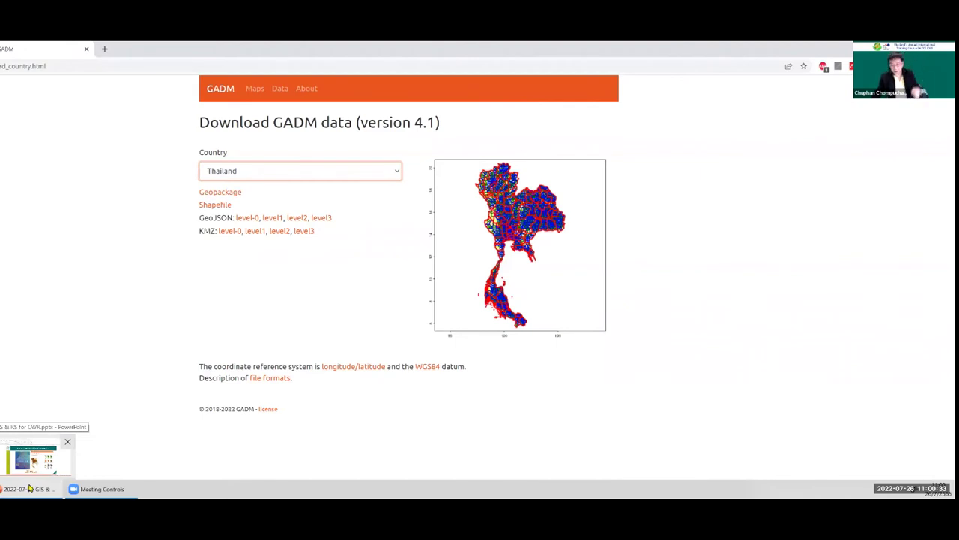
{"action": "left_click", "coordinate": [28, 488]}
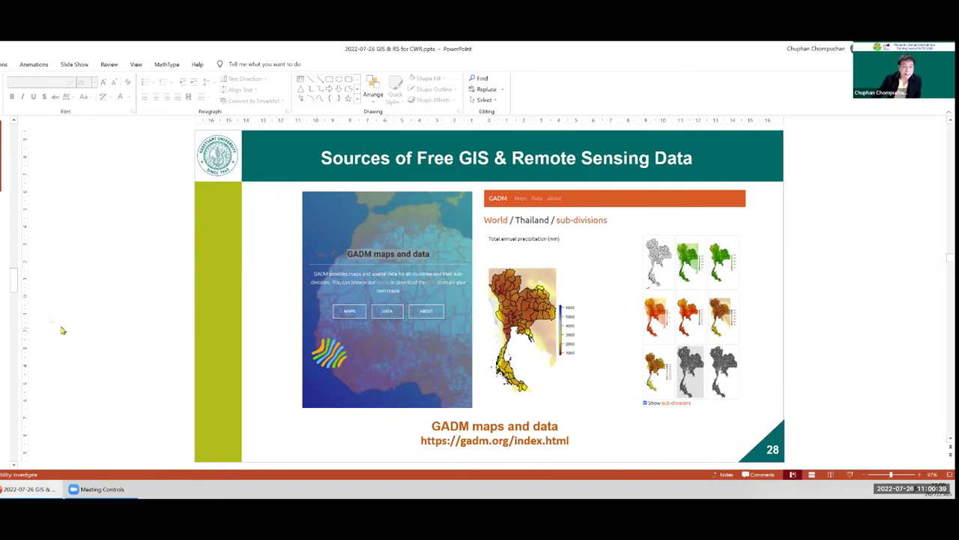
{"action": "key", "text": "Page_Down"}
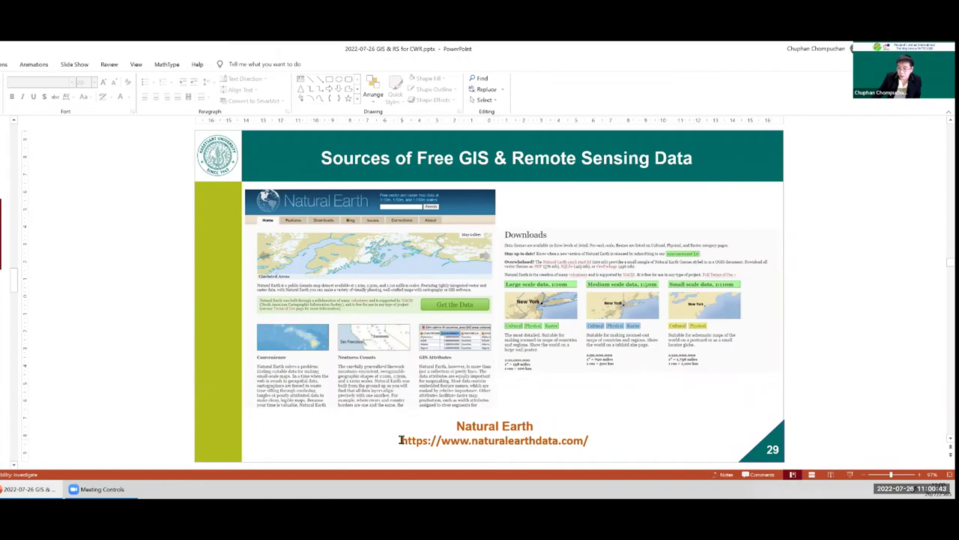
{"action": "triple_click", "coordinate": [556, 440]}
{"action": "key", "text": "ctrl+c"}
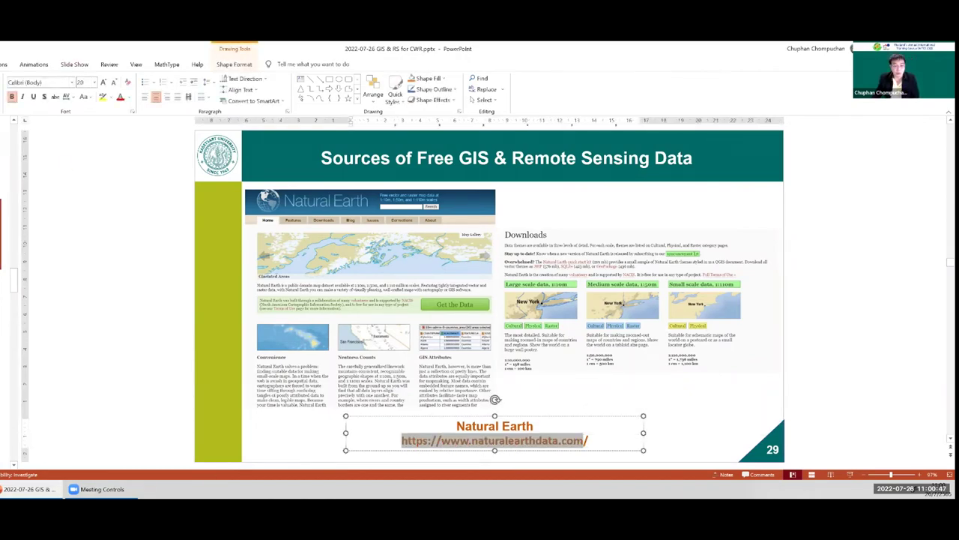
{"action": "key", "text": "alt+Tab"}
{"action": "left_click", "coordinate": [133, 68]}
{"action": "key", "text": "ctrl+v"}
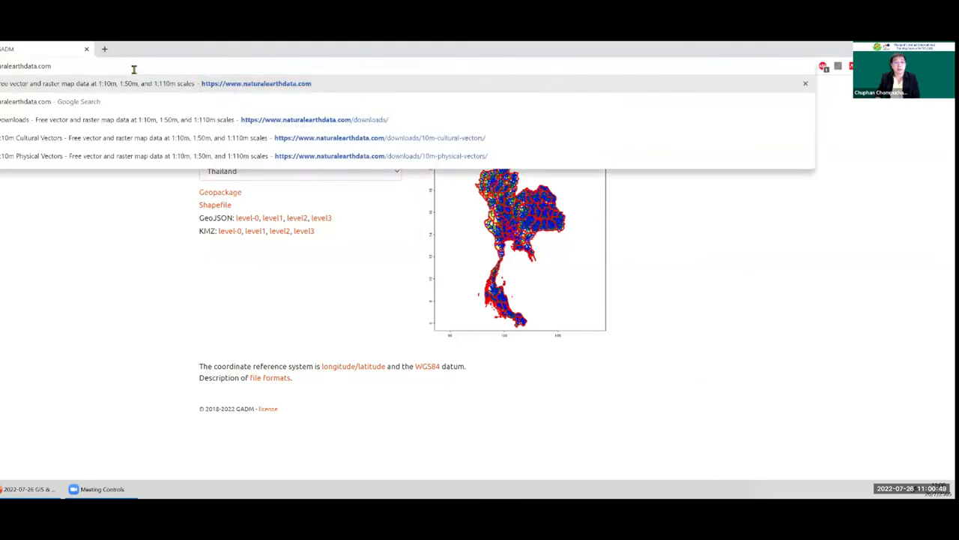
{"action": "key", "text": "Return"}
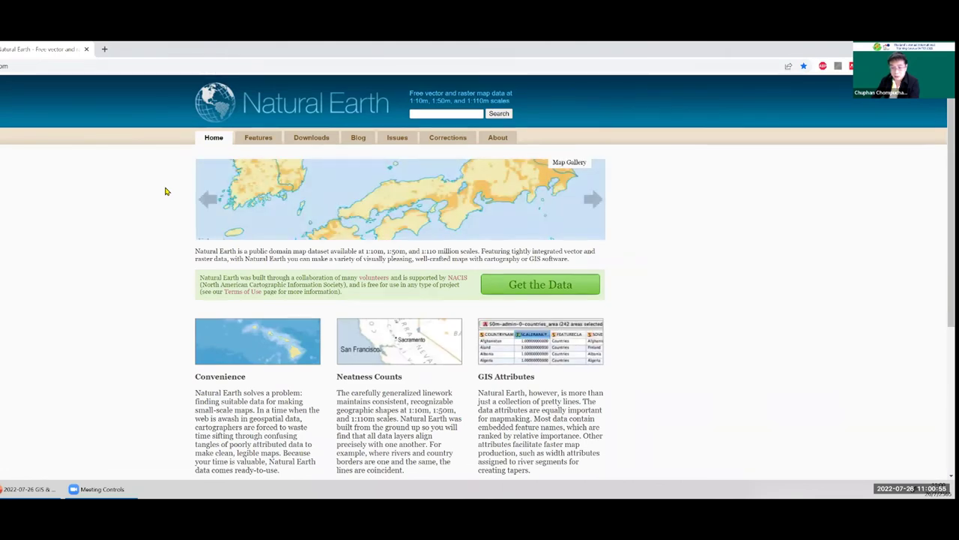
{"action": "scroll", "coordinate": [166, 191], "scroll_direction": "down", "scroll_amount": 3}
{"action": "scroll", "coordinate": [166, 192], "scroll_direction": "up", "scroll_amount": 3}
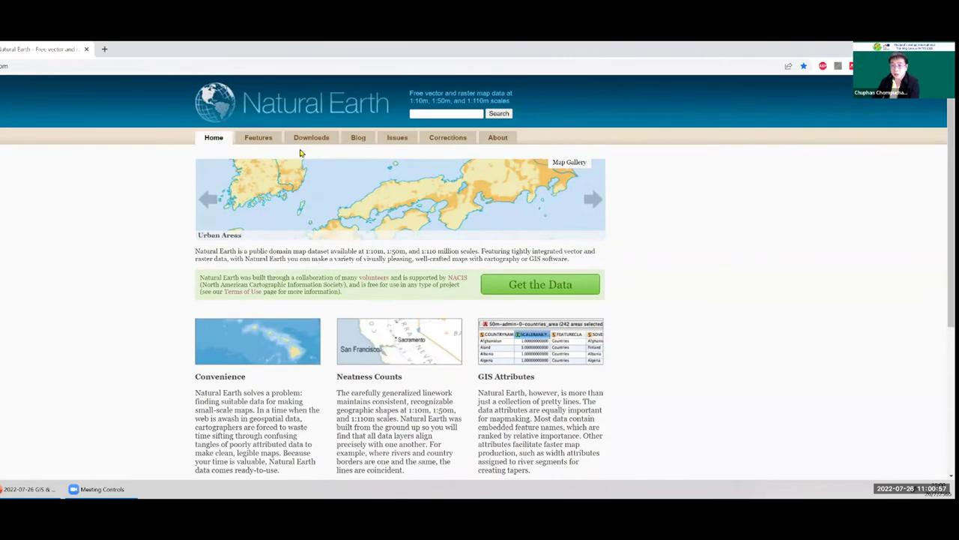
{"action": "left_click", "coordinate": [301, 141]}
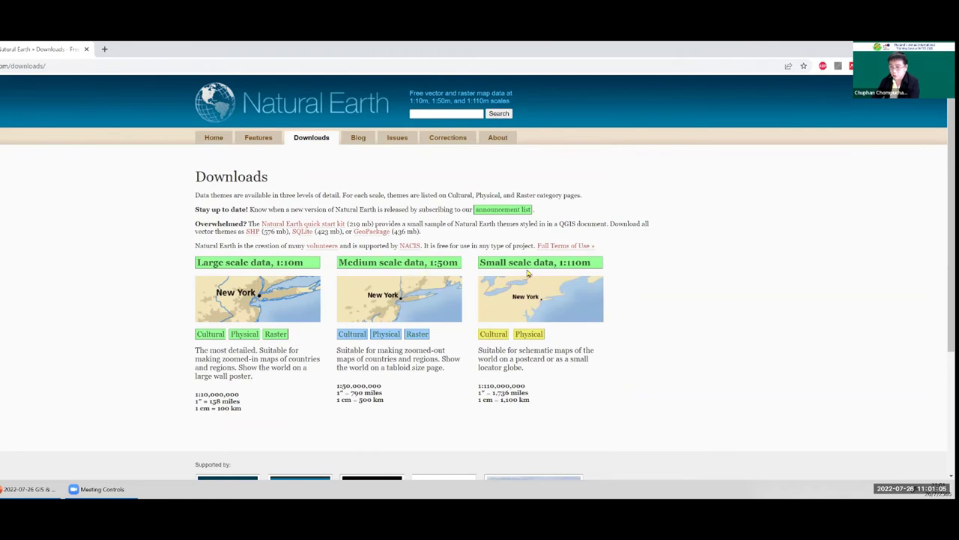
Open the Cultural, Physical and Raster pages of the 1:10m large scale data in separate new tabs
{"action": "right_click", "coordinate": [206, 337]}
{"action": "left_click", "coordinate": [218, 341]}
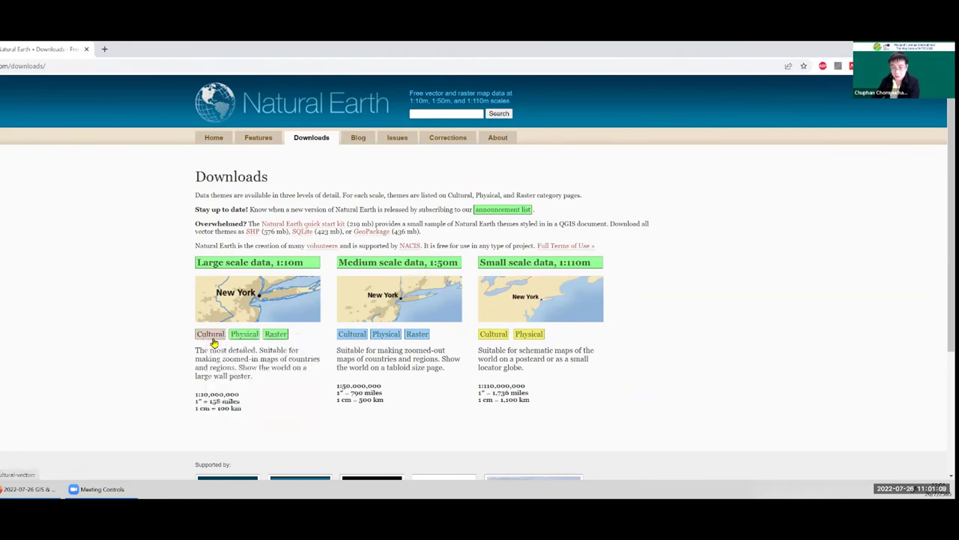
{"action": "right_click", "coordinate": [242, 335]}
{"action": "left_click", "coordinate": [266, 341]}
{"action": "right_click", "coordinate": [275, 335]}
{"action": "left_click", "coordinate": [293, 341]}
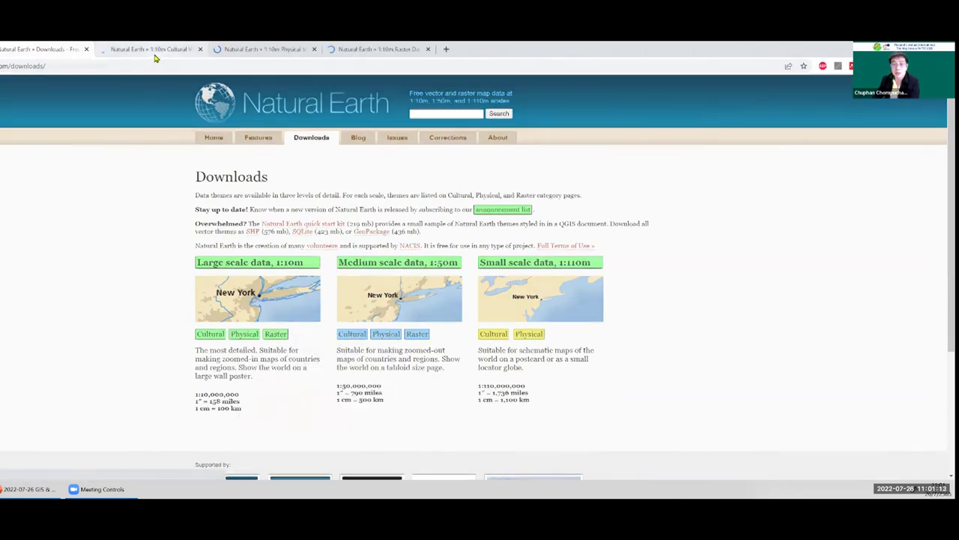
Look through the 1:10m Cultural Vectors page, from Admin 0 – Countries down to Cultural Building Blocks
{"action": "left_click", "coordinate": [154, 50]}
{"action": "scroll", "coordinate": [258, 239], "scroll_direction": "down", "scroll_amount": 1}
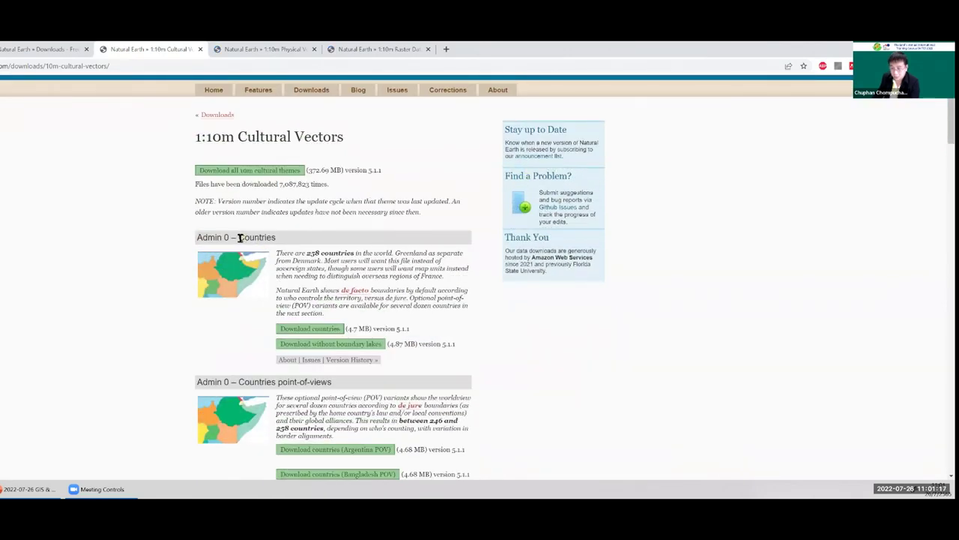
{"action": "scroll", "coordinate": [375, 236], "scroll_direction": "down", "scroll_amount": 3}
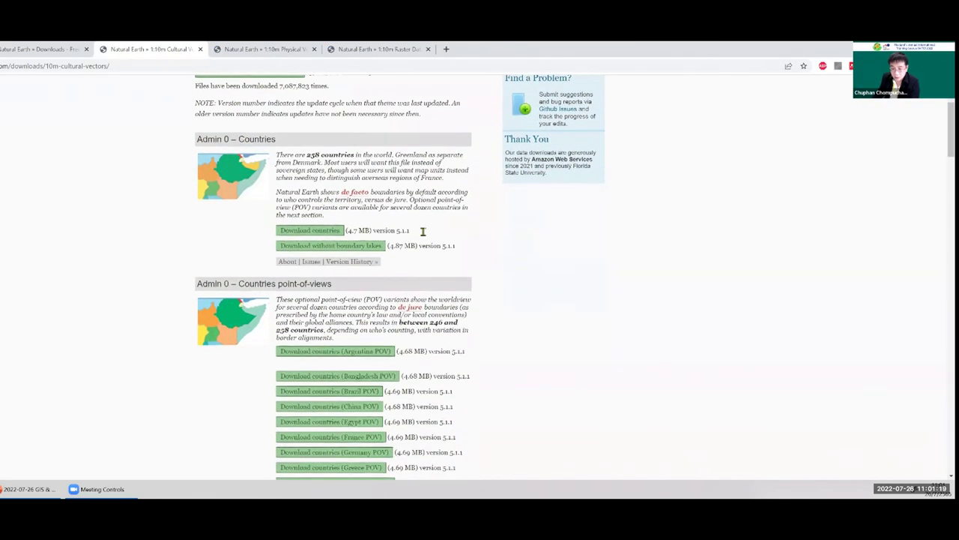
{"action": "scroll", "coordinate": [493, 232], "scroll_direction": "down", "scroll_amount": 9}
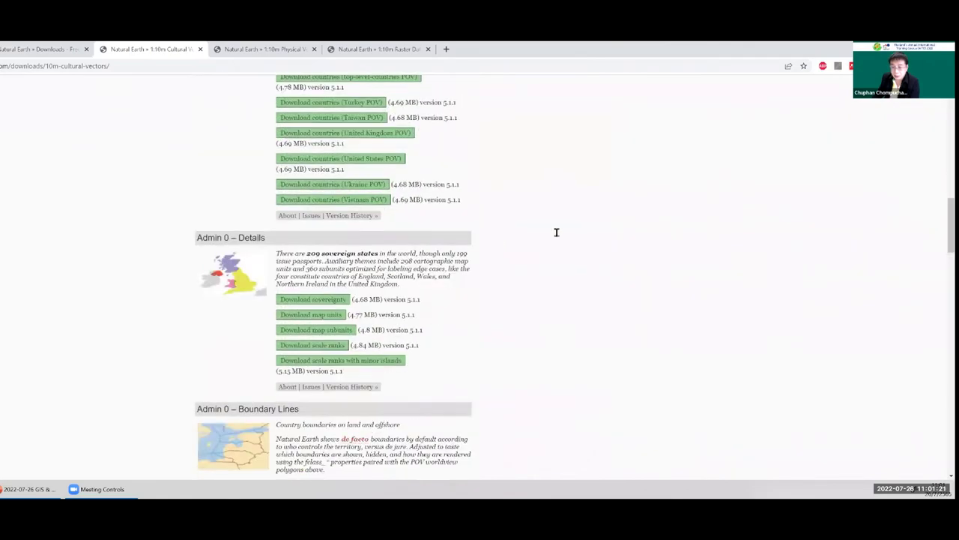
{"action": "scroll", "coordinate": [531, 279], "scroll_direction": "down", "scroll_amount": 2}
{"action": "left_click_drag", "start_coordinate": [946, 230], "coordinate": [946, 395]}
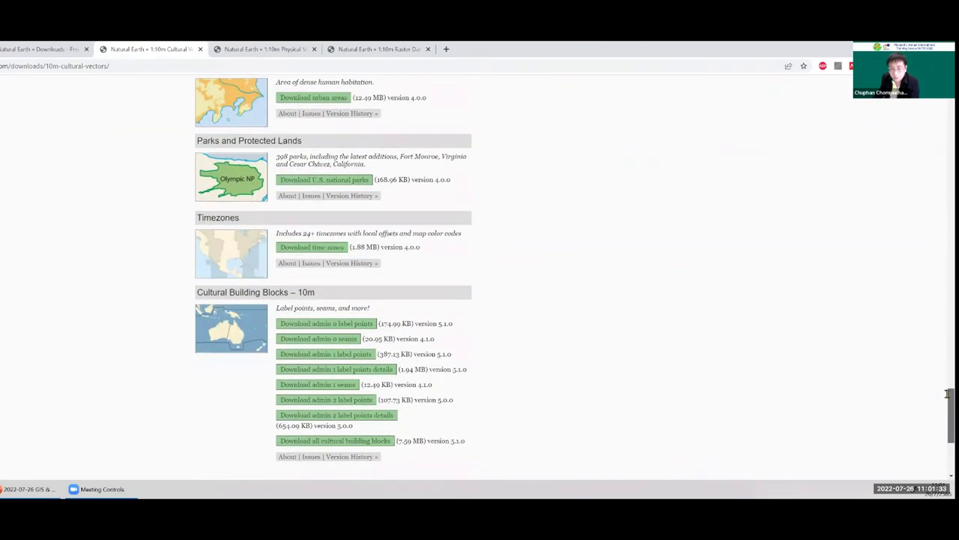
Look through the 1:10m Physical Vectors page, from Coastline down to Lakes + Reservoirs
{"action": "left_click", "coordinate": [233, 50]}
{"action": "scroll", "coordinate": [180, 257], "scroll_direction": "down", "scroll_amount": 3}
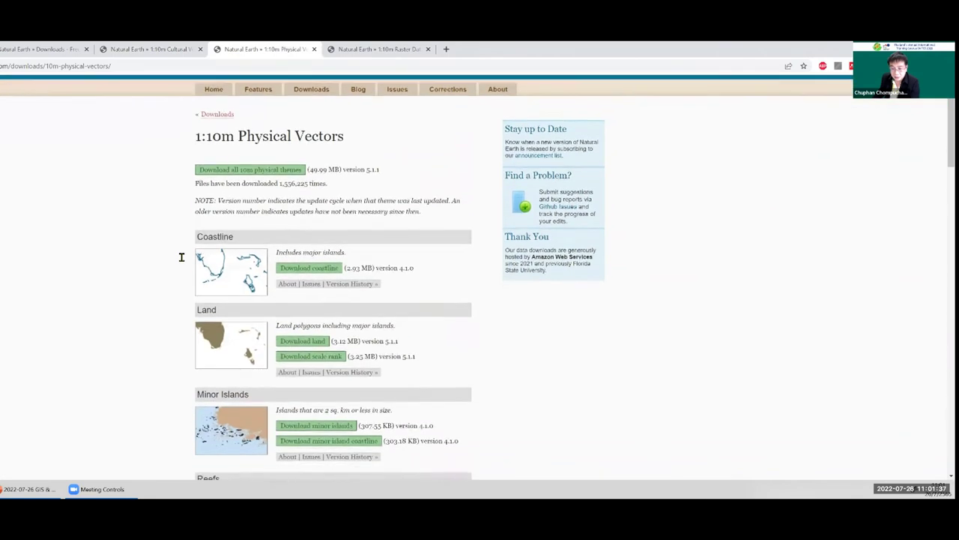
{"action": "scroll", "coordinate": [199, 209], "scroll_direction": "down", "scroll_amount": 4}
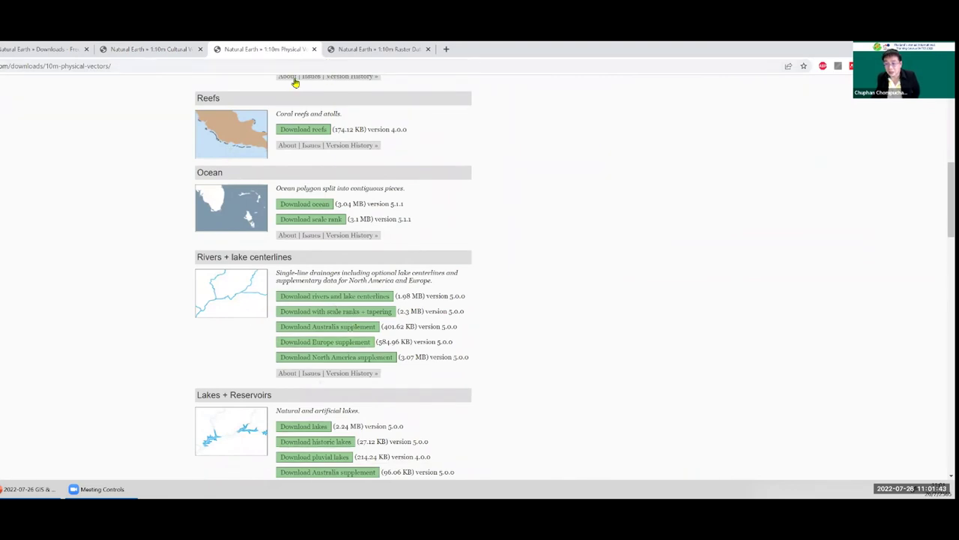
Examine the categories on the 1:10m Raster Data page, highlighting "shaded relief" in the Natural Earth 1 and Cross-blended Hypsometric Tints descriptions
{"action": "left_click", "coordinate": [336, 51]}
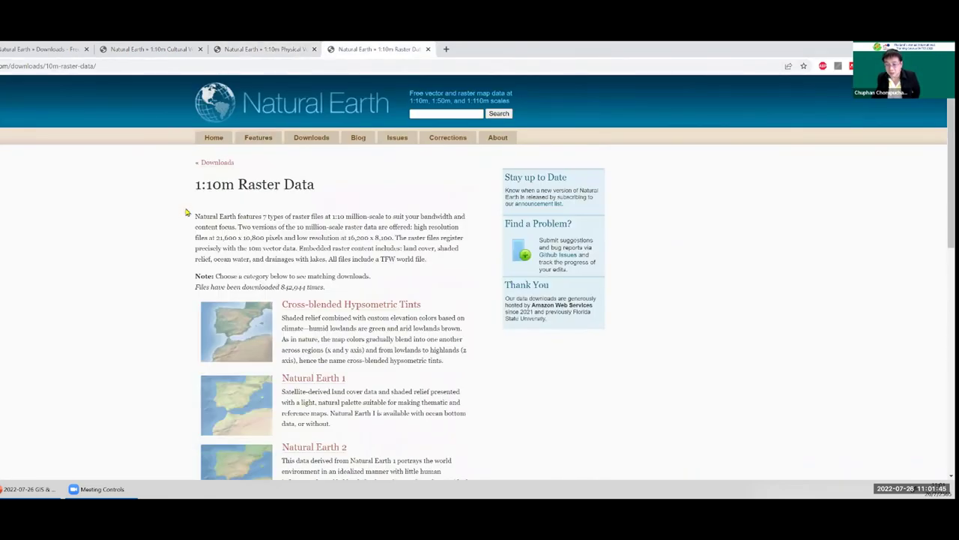
{"action": "scroll", "coordinate": [186, 212], "scroll_direction": "down", "scroll_amount": 2}
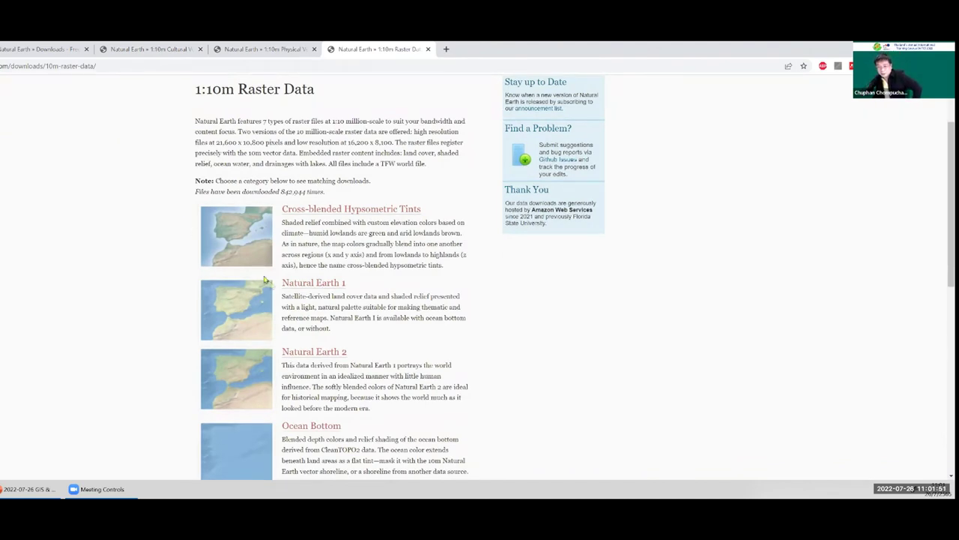
{"action": "left_click_drag", "start_coordinate": [389, 297], "coordinate": [428, 297]}
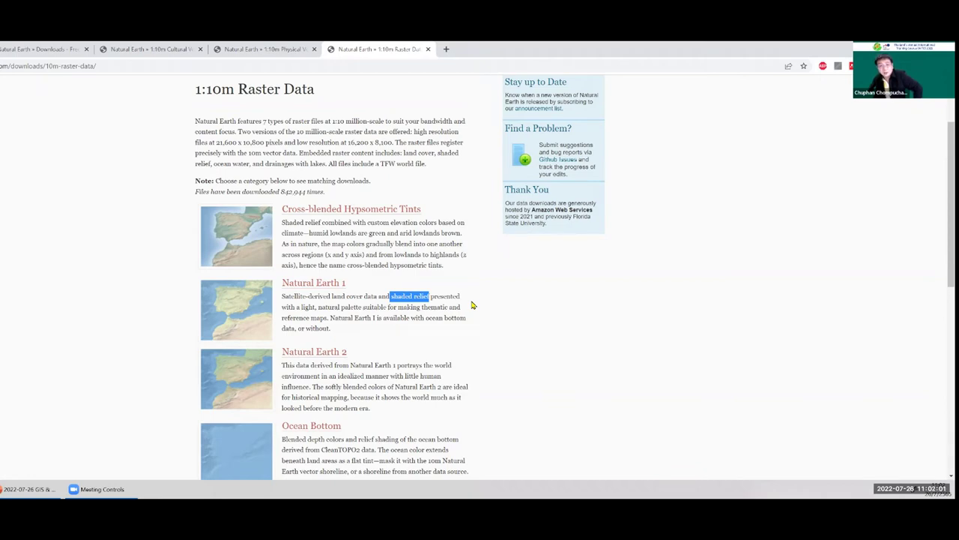
{"action": "scroll", "coordinate": [472, 305], "scroll_direction": "down", "scroll_amount": 3}
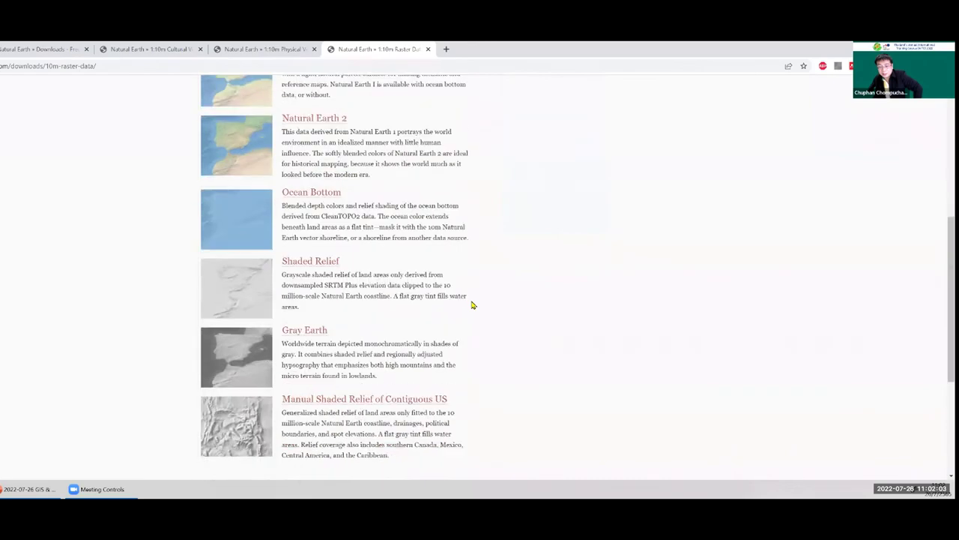
{"action": "scroll", "coordinate": [473, 305], "scroll_direction": "down", "scroll_amount": 1}
{"action": "scroll", "coordinate": [473, 305], "scroll_direction": "up", "scroll_amount": 2}
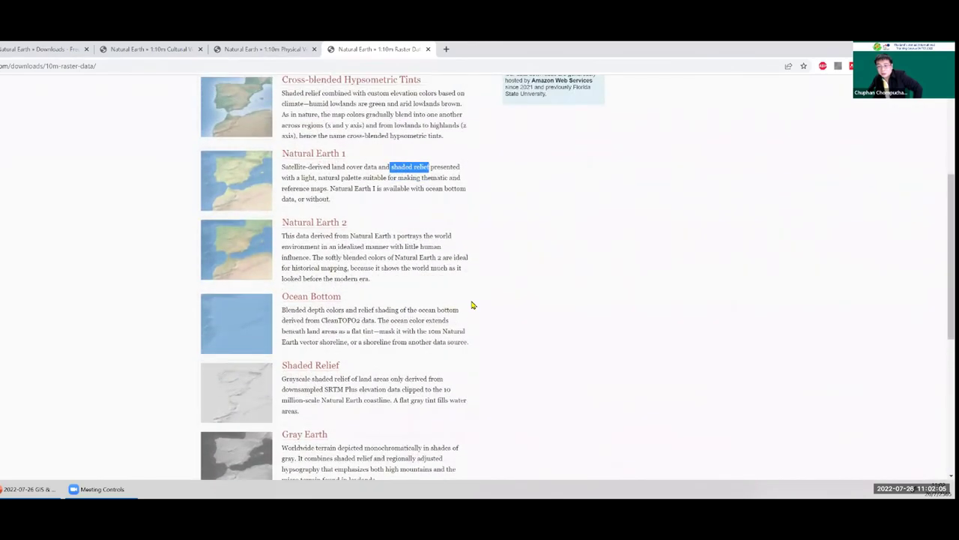
{"action": "scroll", "coordinate": [472, 305], "scroll_direction": "up", "scroll_amount": 1}
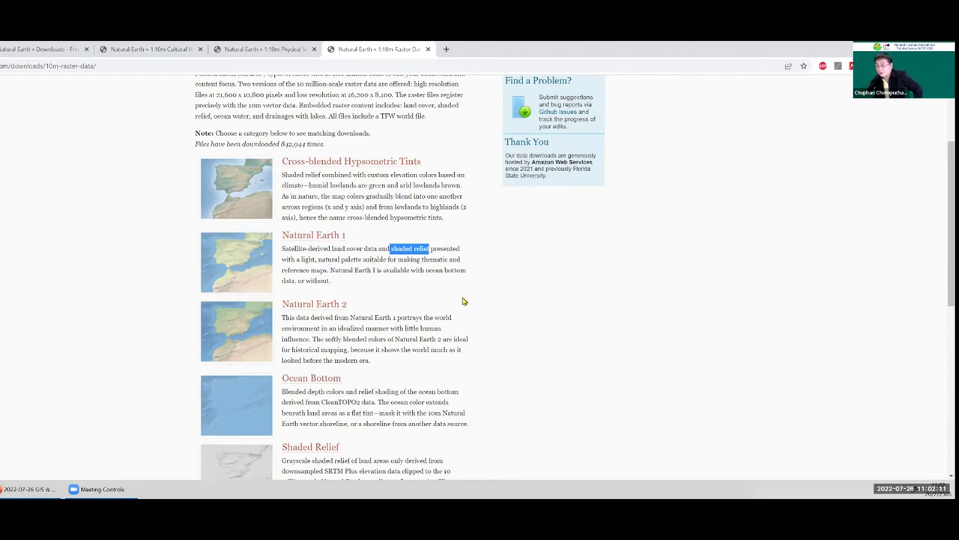
{"action": "left_click_drag", "start_coordinate": [282, 176], "coordinate": [323, 176]}
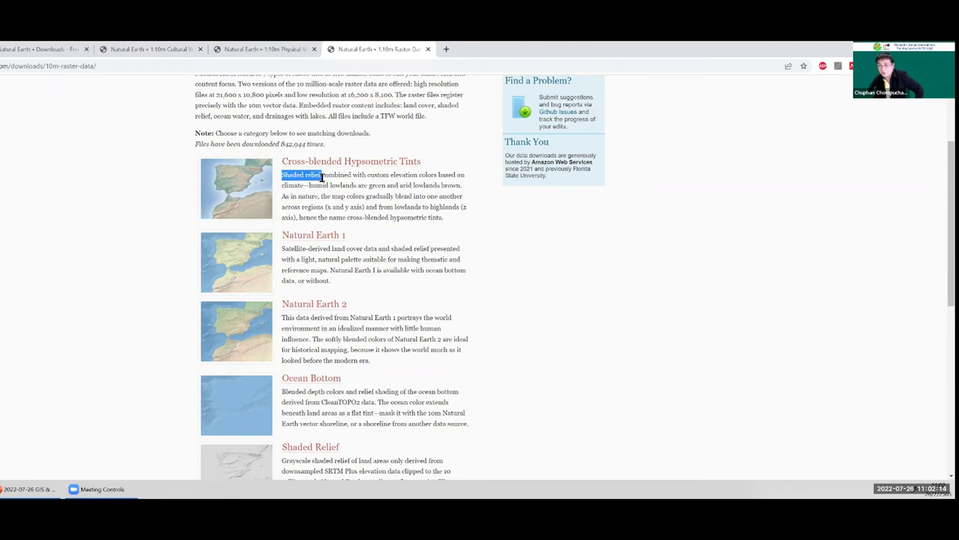
{"action": "left_click", "coordinate": [568, 226]}
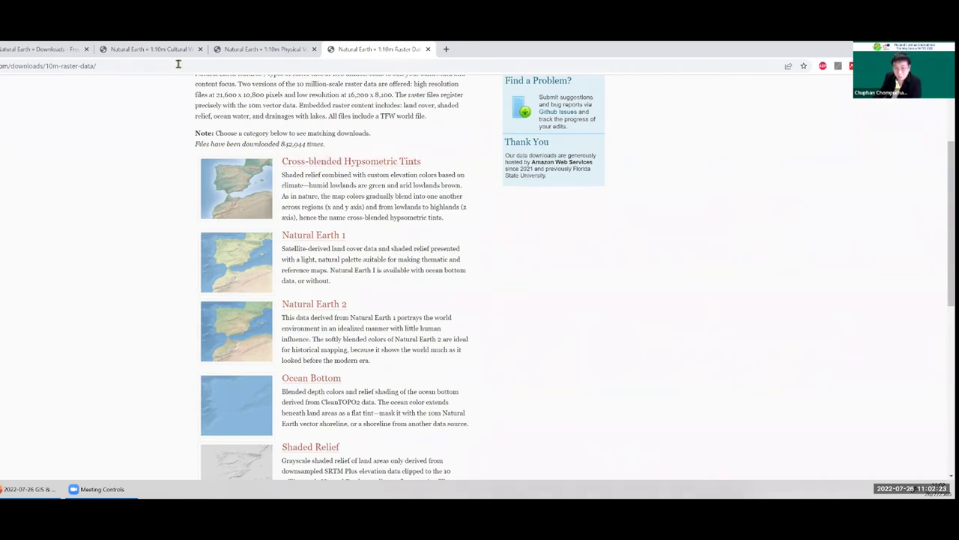
Close the 1:10m Cultural, Physical and Raster data tabs, keeping only the Natural Earth Downloads page open
{"action": "left_click", "coordinate": [200, 48]}
{"action": "left_click", "coordinate": [200, 49]}
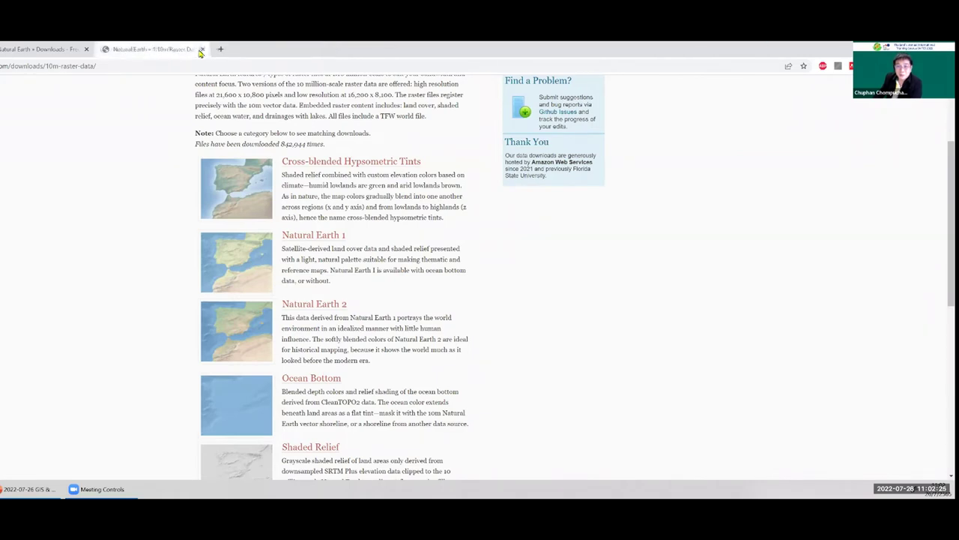
{"action": "left_click", "coordinate": [199, 48]}
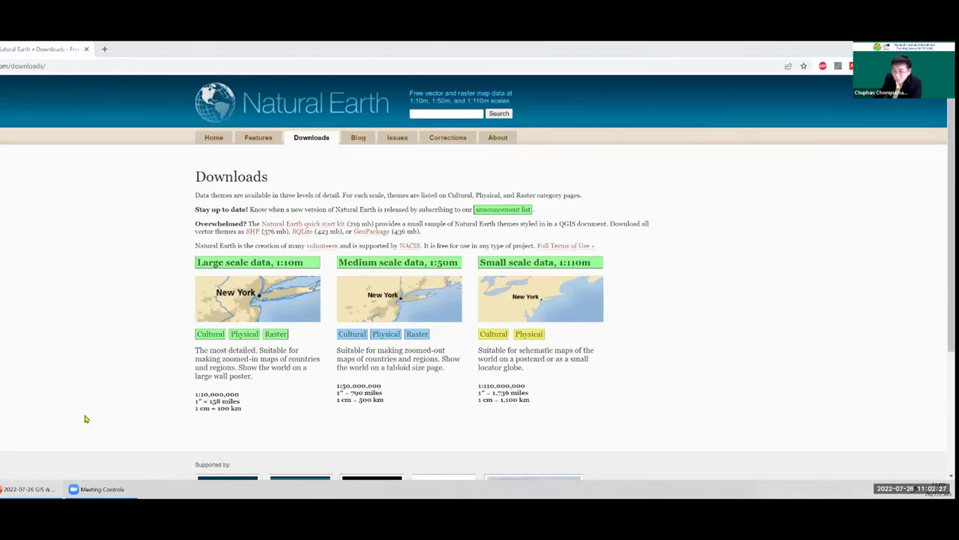
{"action": "key", "text": "alt+Tab"}
{"action": "scroll", "coordinate": [125, 365], "scroll_direction": "down", "scroll_amount": 1}
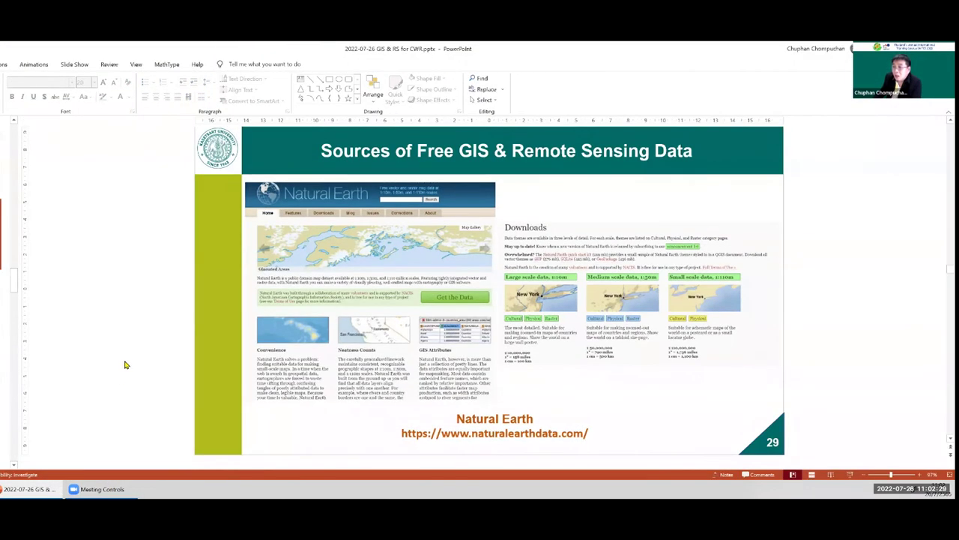
{"action": "left_click_drag", "start_coordinate": [413, 432], "coordinate": [576, 428]}
{"action": "key", "text": "ctrl+c"}
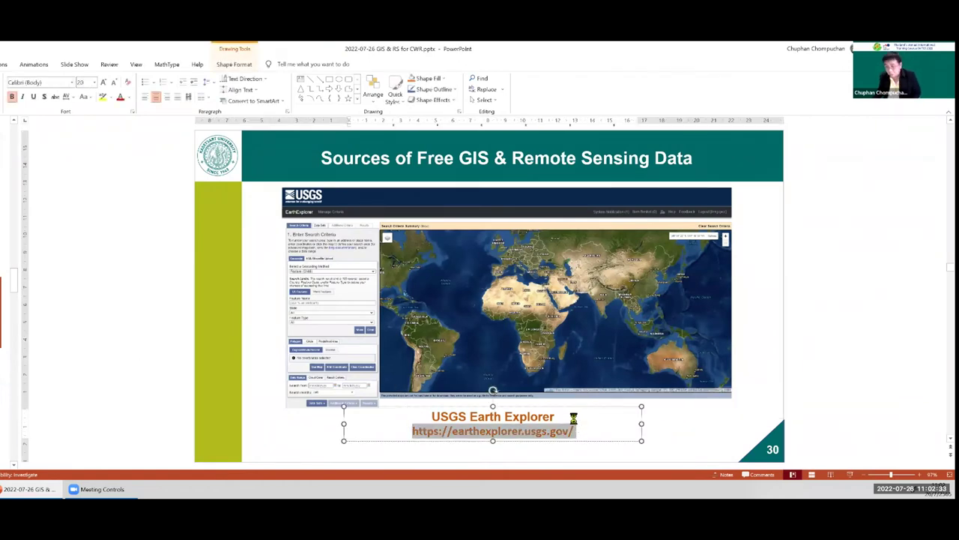
{"action": "left_click", "coordinate": [147, 368]}
{"action": "left_click", "coordinate": [7, 488]}
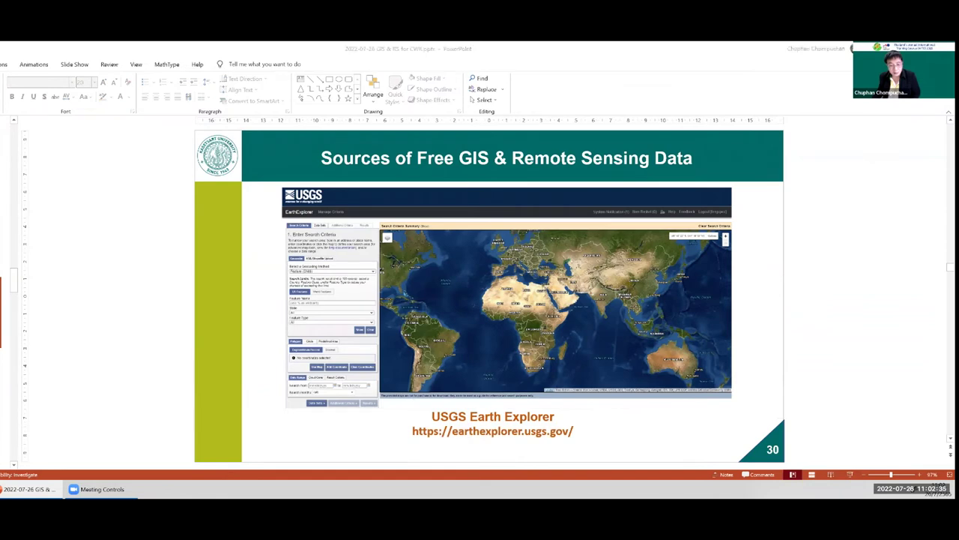
{"action": "left_click", "coordinate": [102, 49]}
{"action": "key", "text": "ctrl+v"}
{"action": "left_click", "coordinate": [102, 84]}
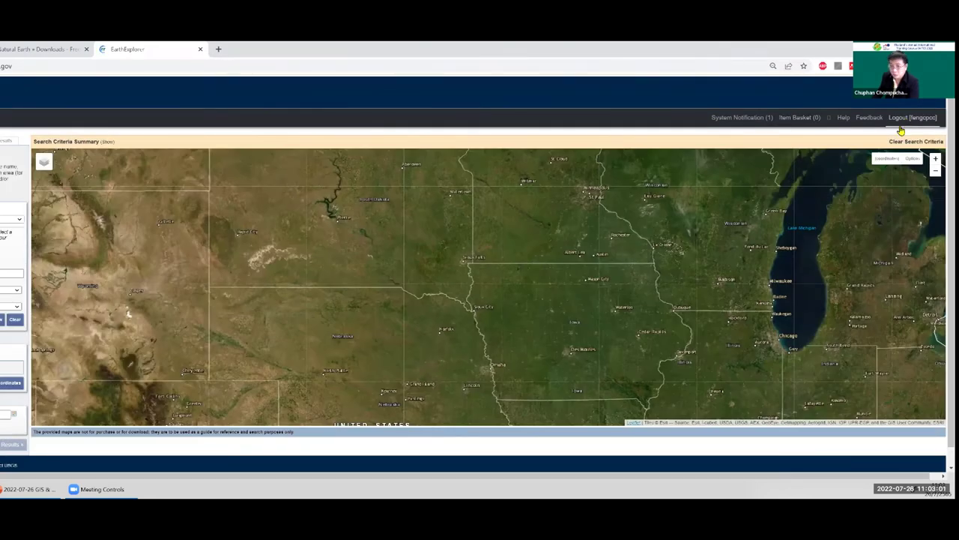
Draw a four-point search polygon over central Thailand around Bangkok on the EarthExplorer map
{"action": "scroll", "coordinate": [385, 320], "scroll_direction": "down", "scroll_amount": 2}
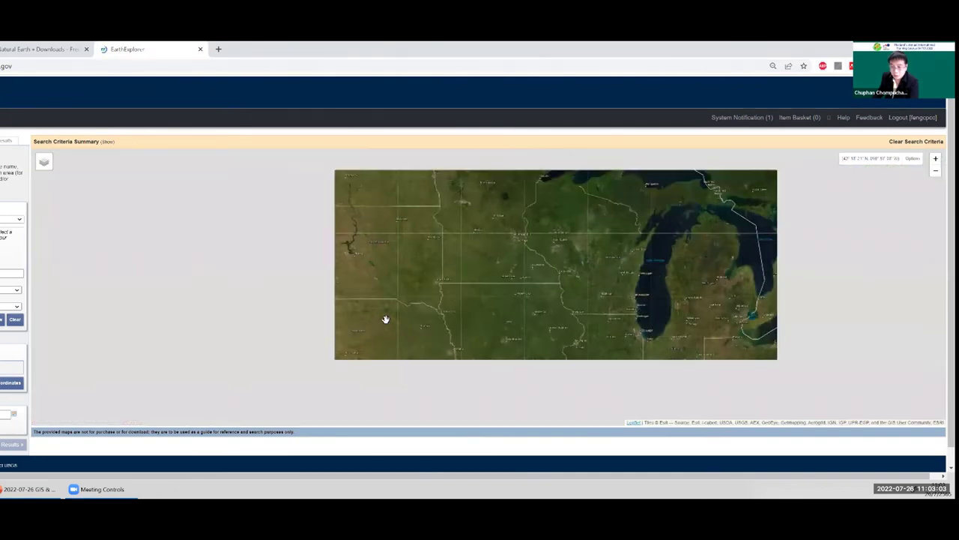
{"action": "scroll", "coordinate": [385, 320], "scroll_direction": "down", "scroll_amount": 3}
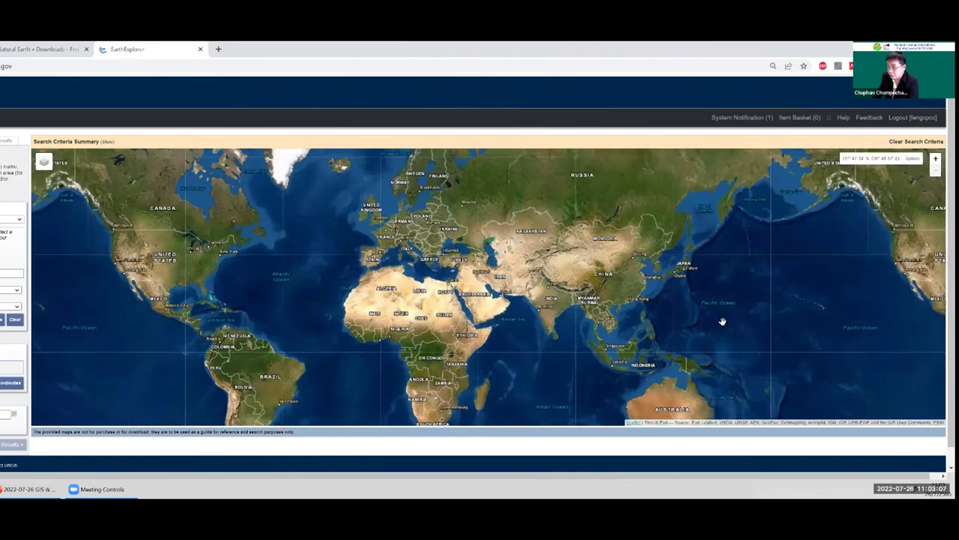
{"action": "scroll", "coordinate": [610, 343], "scroll_direction": "up", "scroll_amount": 3}
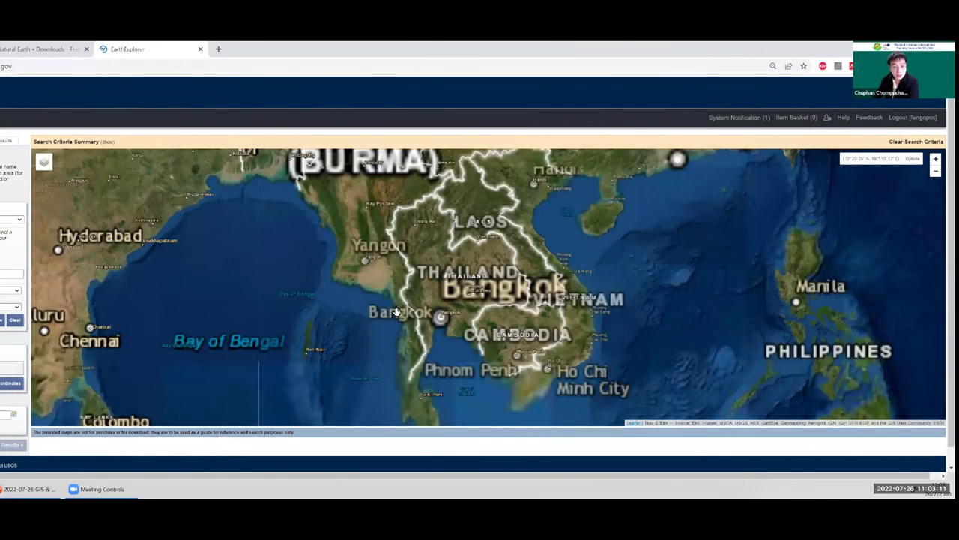
{"action": "left_click", "coordinate": [398, 307]}
{"action": "left_click", "coordinate": [396, 269]}
{"action": "left_click", "coordinate": [421, 266]}
{"action": "left_click", "coordinate": [424, 306]}
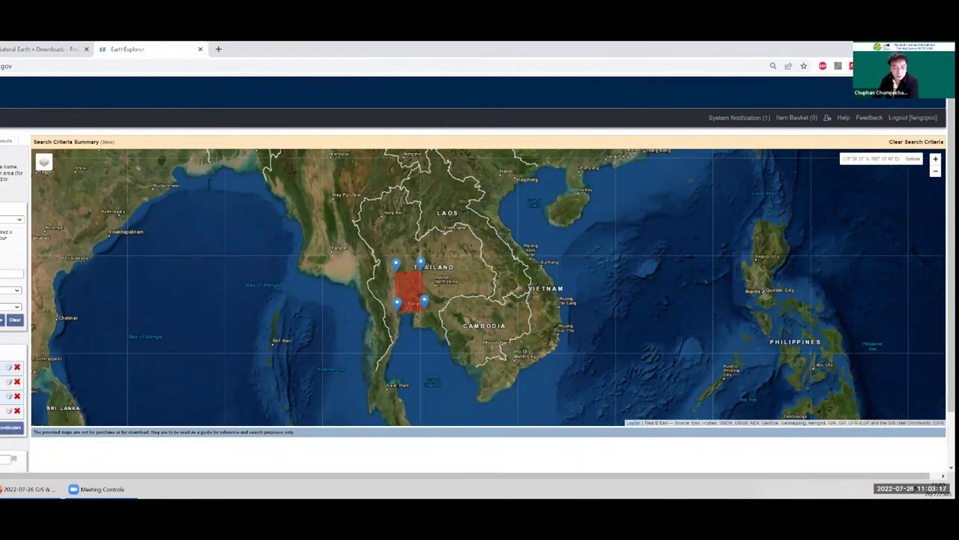
Review the rest of the search criteria for the polygon and look through the data set categories
{"action": "scroll", "coordinate": [479, 274], "scroll_direction": "down", "scroll_amount": 1}
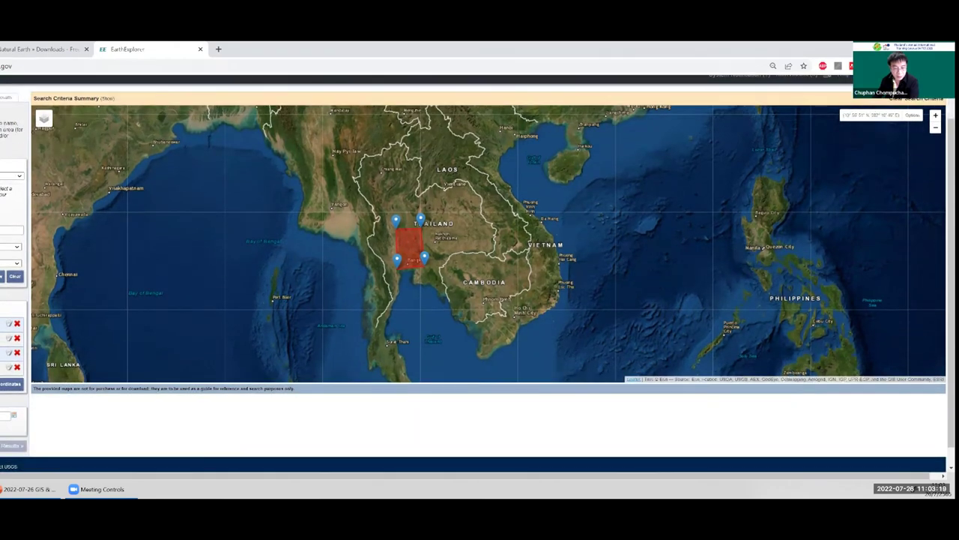
{"action": "scroll", "coordinate": [479, 273], "scroll_direction": "down", "scroll_amount": 1}
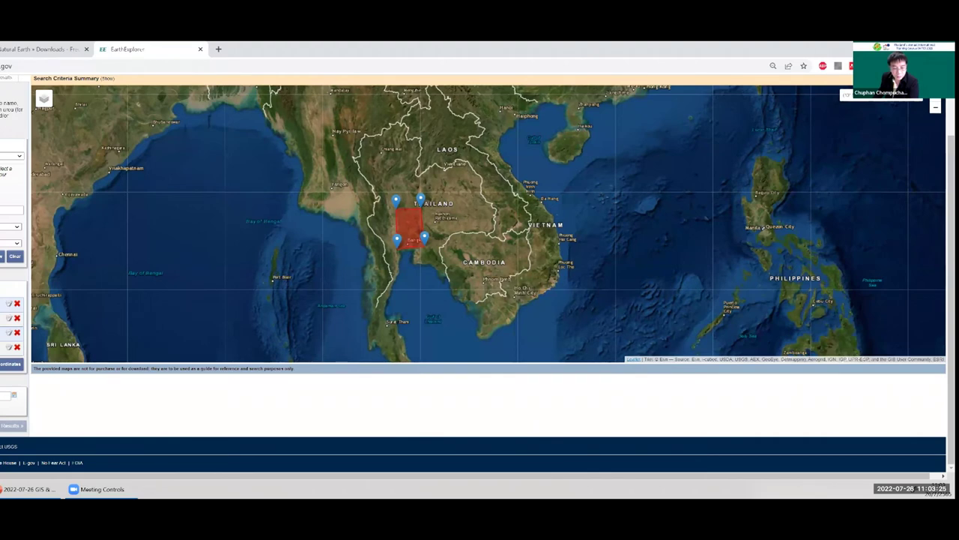
{"action": "scroll", "coordinate": [480, 255], "scroll_direction": "up", "scroll_amount": 2}
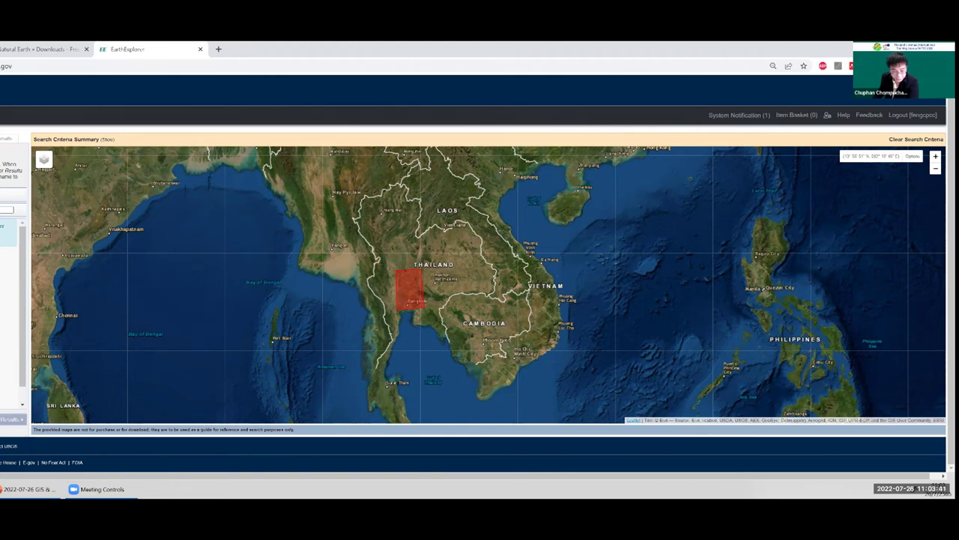
{"action": "scroll", "coordinate": [11, 299], "scroll_direction": "down", "scroll_amount": 1}
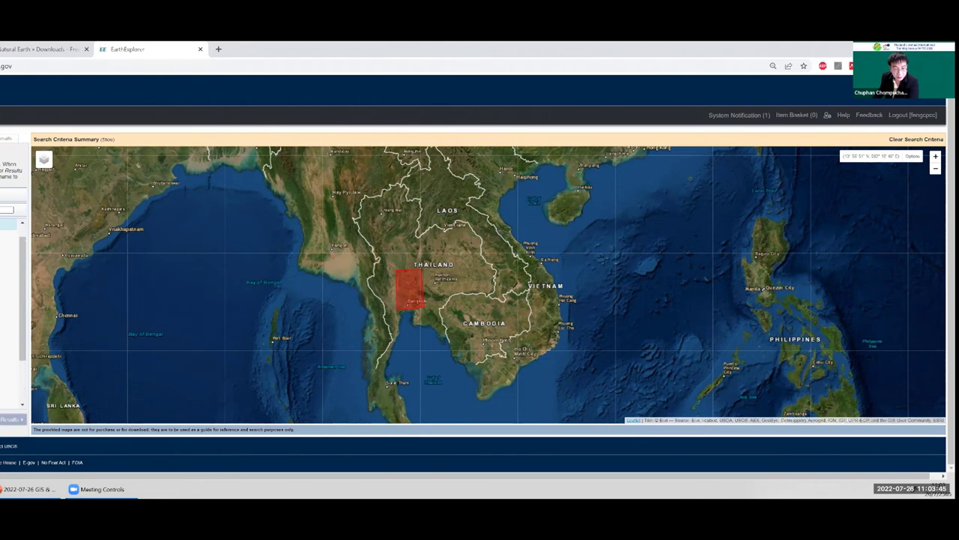
{"action": "scroll", "coordinate": [11, 300], "scroll_direction": "down", "scroll_amount": 1}
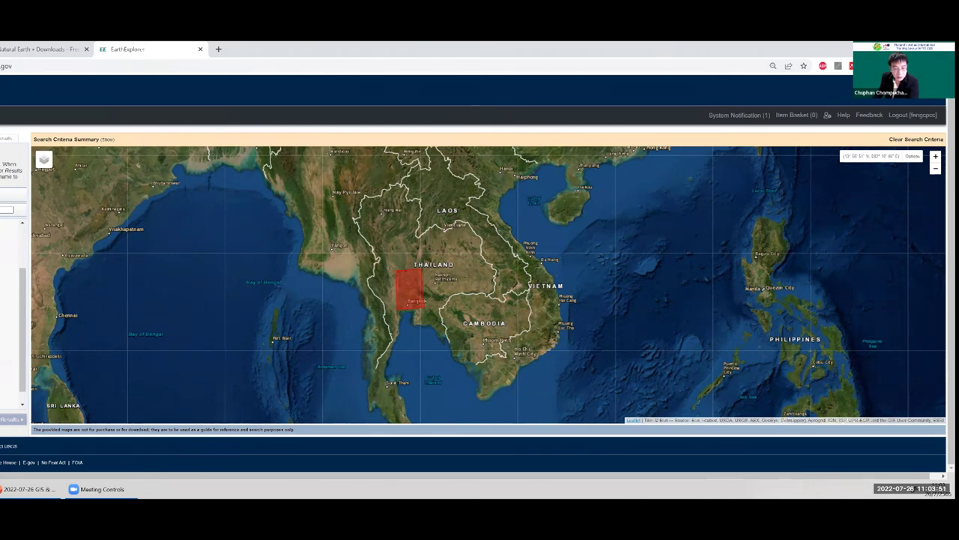
{"action": "scroll", "coordinate": [11, 299], "scroll_direction": "up", "scroll_amount": 1}
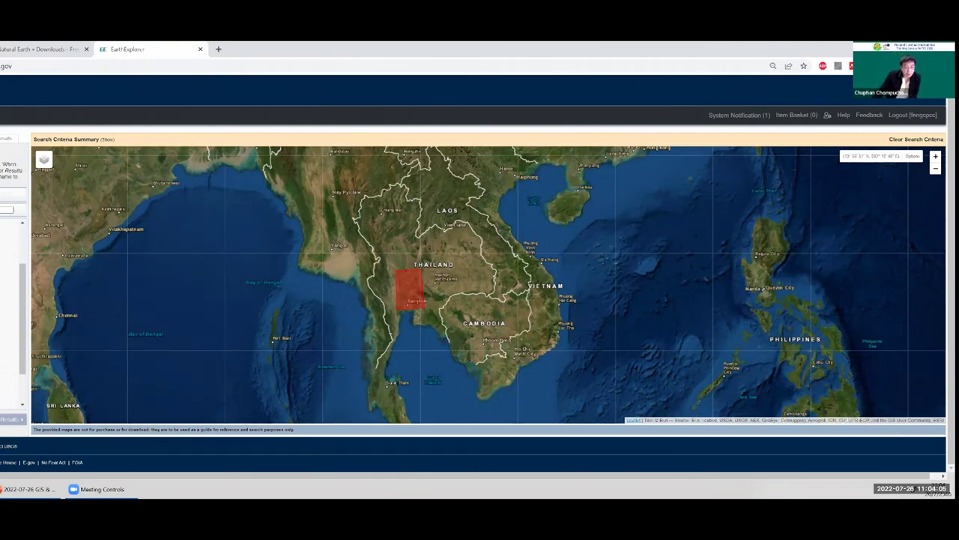
{"action": "scroll", "coordinate": [11, 315], "scroll_direction": "down", "scroll_amount": 1}
{"action": "scroll", "coordinate": [11, 315], "scroll_direction": "down", "scroll_amount": 1}
{"action": "scroll", "coordinate": [11, 315], "scroll_direction": "down", "scroll_amount": 1}
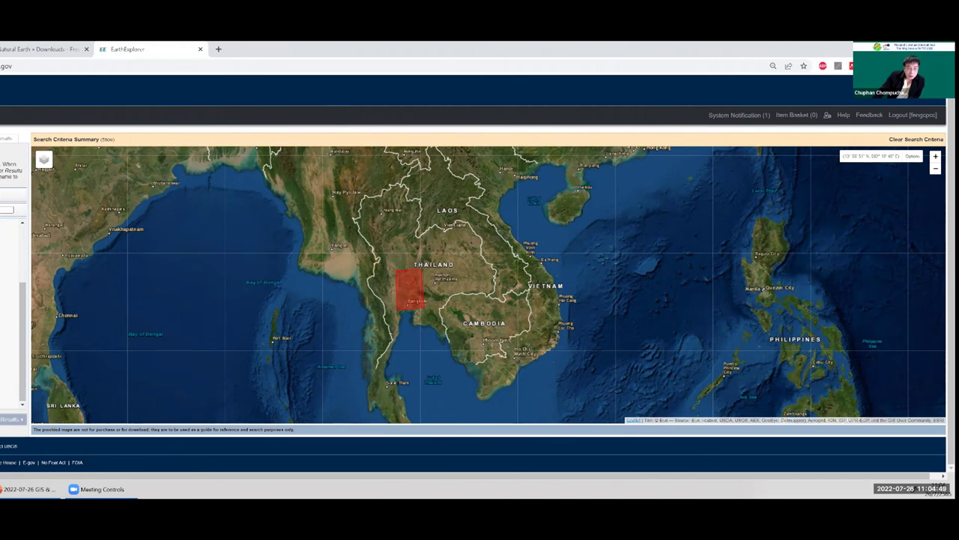
{"action": "scroll", "coordinate": [11, 299], "scroll_direction": "up", "scroll_amount": 1}
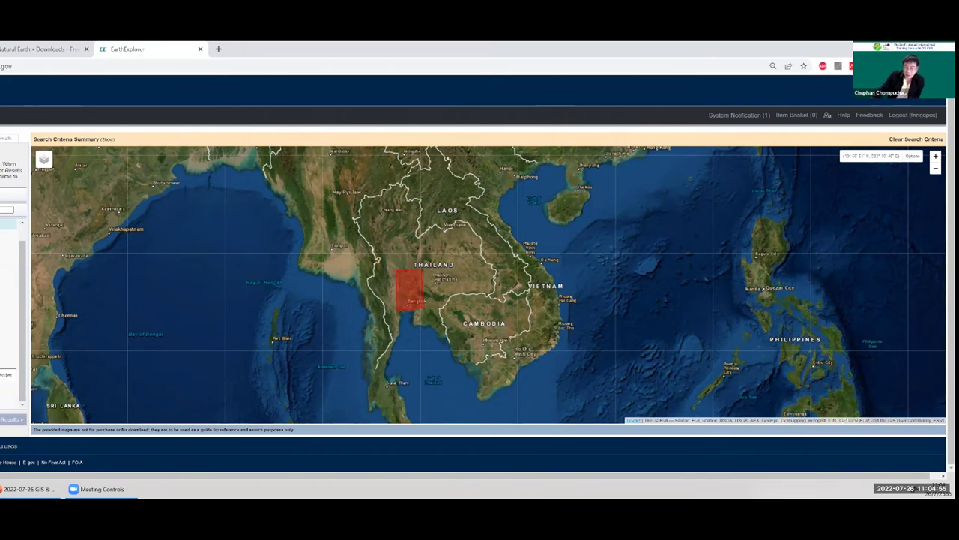
Examine the expanded data set list for the Thailand polygon, including the NASA LP DAAC Collections
{"action": "left_click_drag", "start_coordinate": [378, 295], "coordinate": [326, 291]}
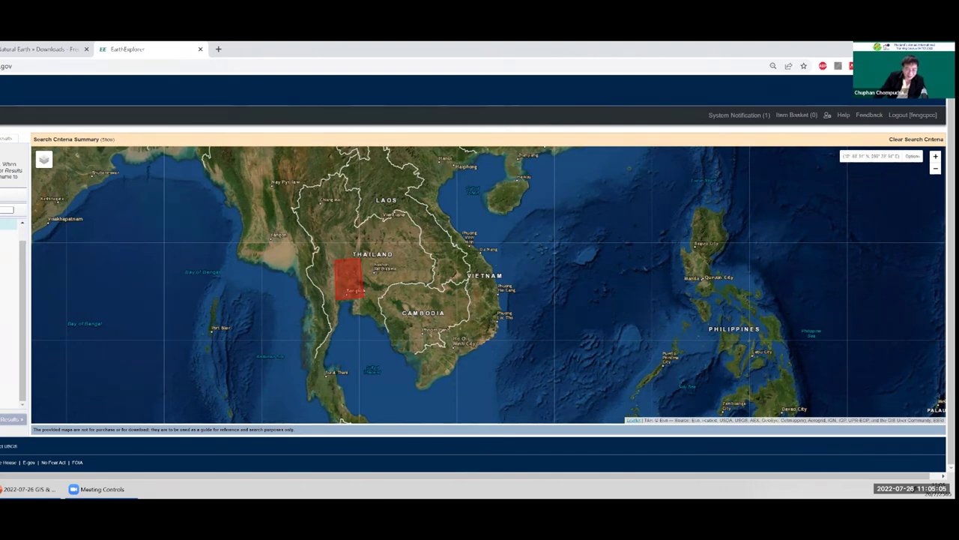
{"action": "scroll", "coordinate": [10, 314], "scroll_direction": "down", "scroll_amount": 5}
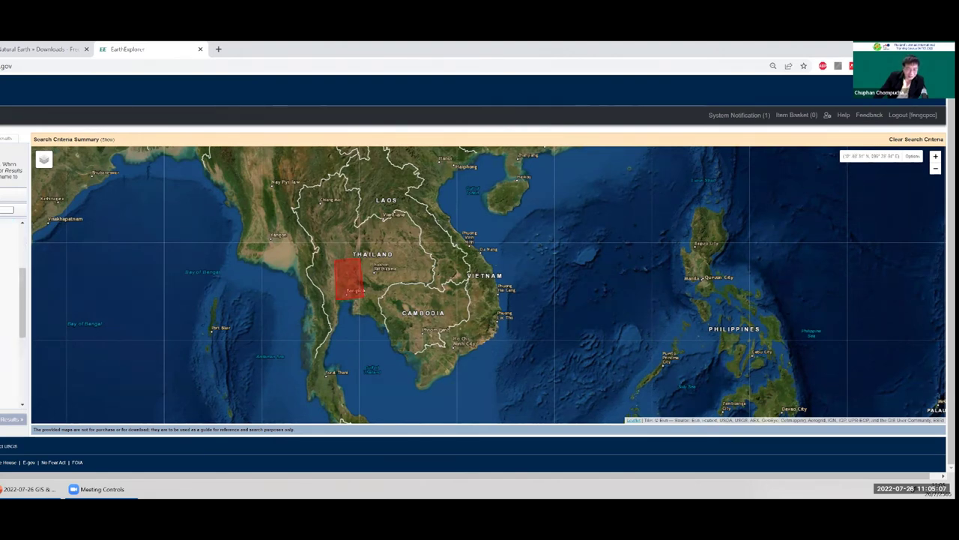
{"action": "scroll", "coordinate": [11, 315], "scroll_direction": "up", "scroll_amount": 4}
{"action": "scroll", "coordinate": [11, 314], "scroll_direction": "down", "scroll_amount": 2}
{"action": "scroll", "coordinate": [10, 315], "scroll_direction": "down", "scroll_amount": 3}
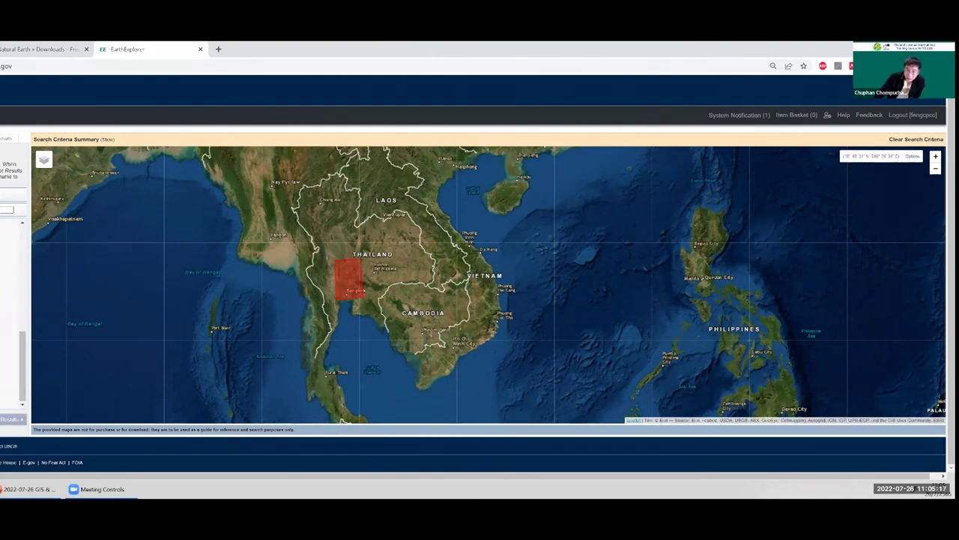
{"action": "scroll", "coordinate": [12, 342], "scroll_direction": "up", "scroll_amount": 3}
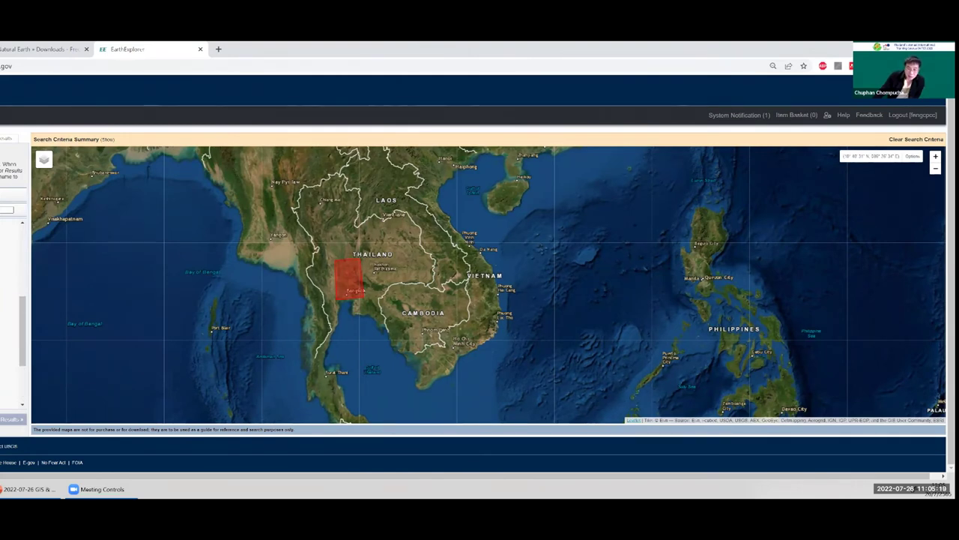
{"action": "scroll", "coordinate": [22, 327], "scroll_direction": "up", "scroll_amount": 1}
{"action": "scroll", "coordinate": [11, 300], "scroll_direction": "up", "scroll_amount": 1}
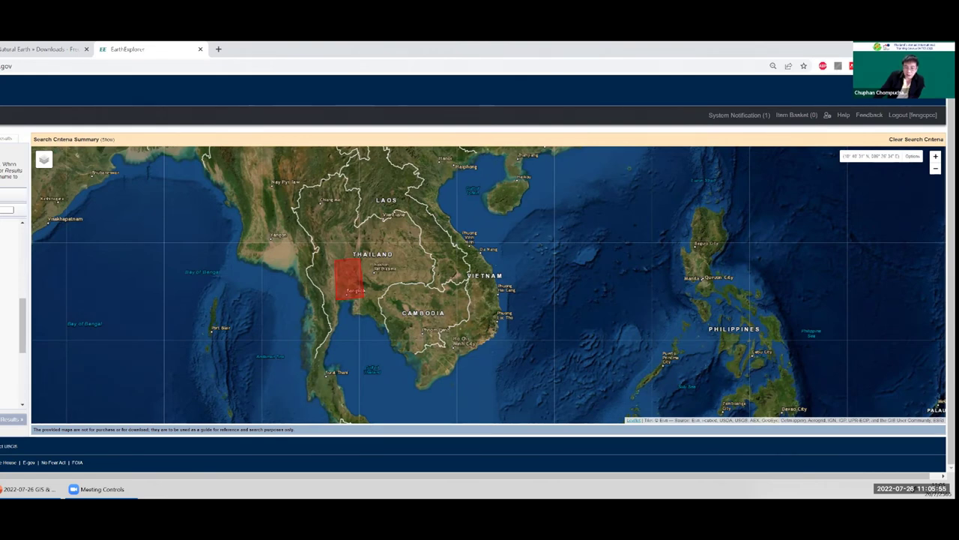
{"action": "scroll", "coordinate": [11, 315], "scroll_direction": "down", "scroll_amount": 3}
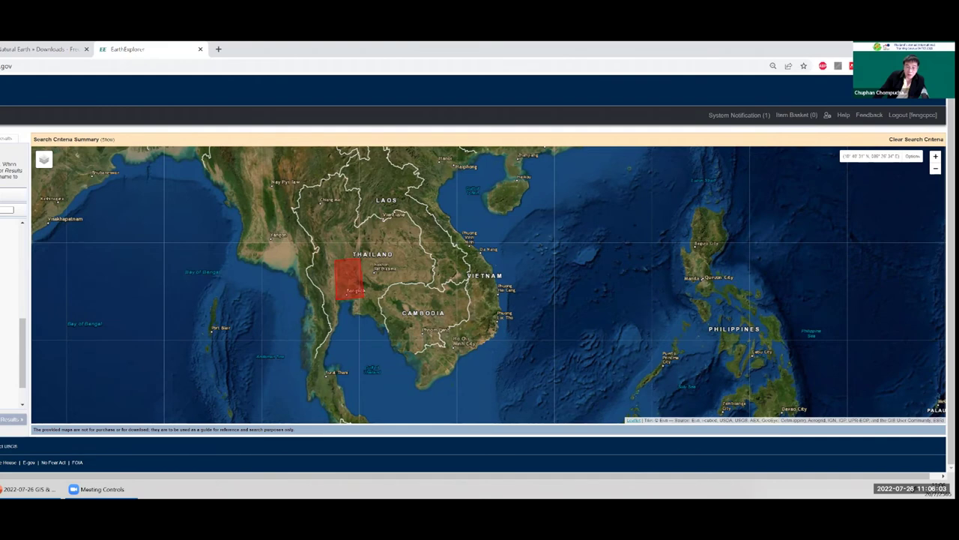
{"action": "scroll", "coordinate": [11, 315], "scroll_direction": "up", "scroll_amount": 1}
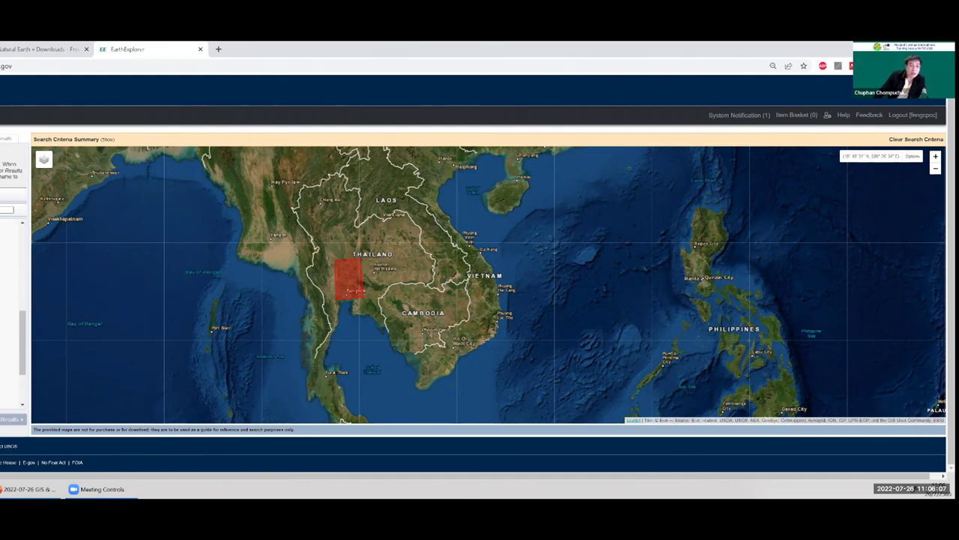
{"action": "scroll", "coordinate": [11, 315], "scroll_direction": "up", "scroll_amount": 2}
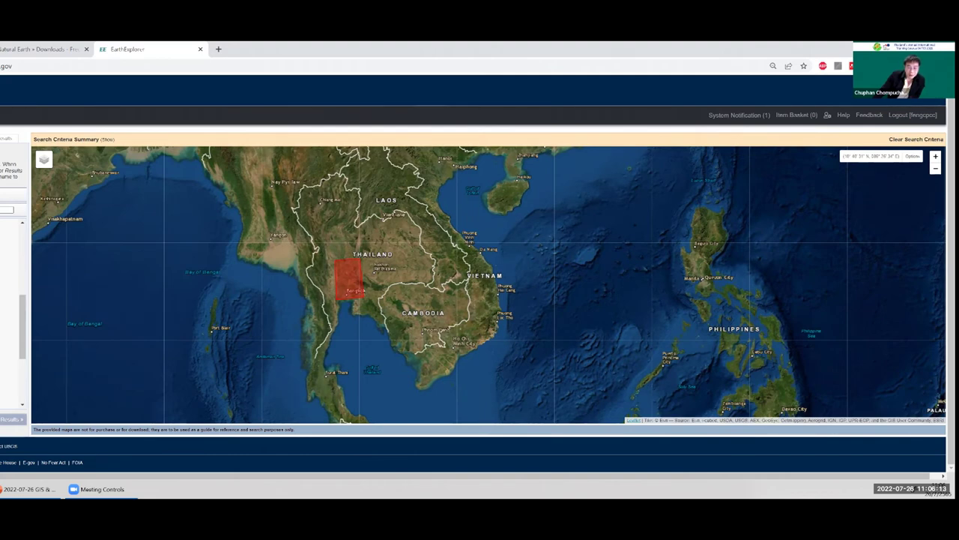
{"action": "scroll", "coordinate": [11, 314], "scroll_direction": "up", "scroll_amount": 1}
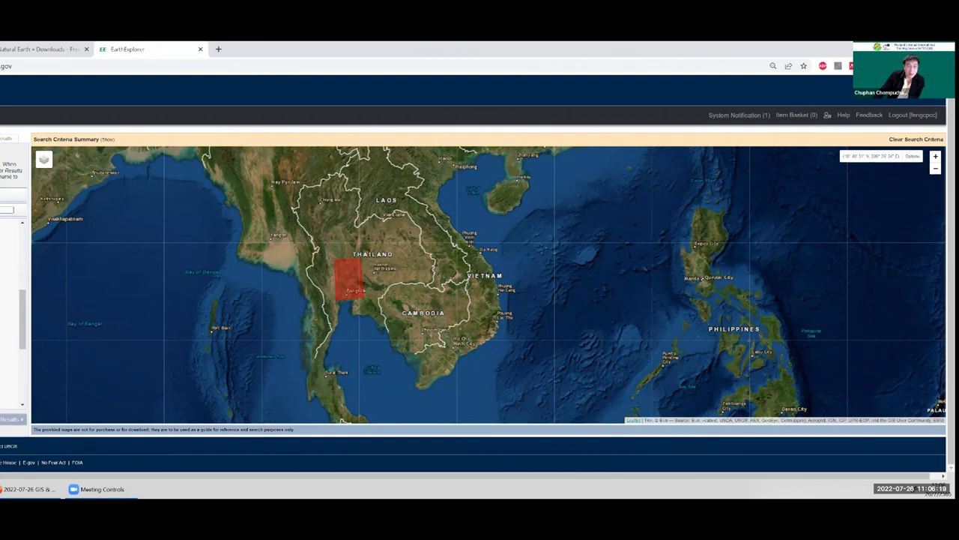
{"action": "scroll", "coordinate": [12, 314], "scroll_direction": "up", "scroll_amount": 2}
{"action": "scroll", "coordinate": [11, 315], "scroll_direction": "up", "scroll_amount": 2}
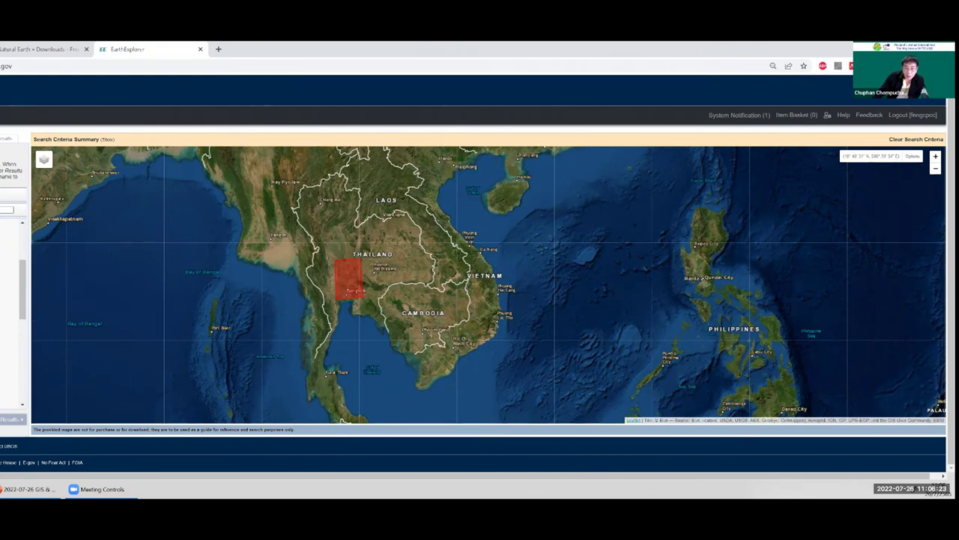
{"action": "scroll", "coordinate": [11, 315], "scroll_direction": "down", "scroll_amount": 5}
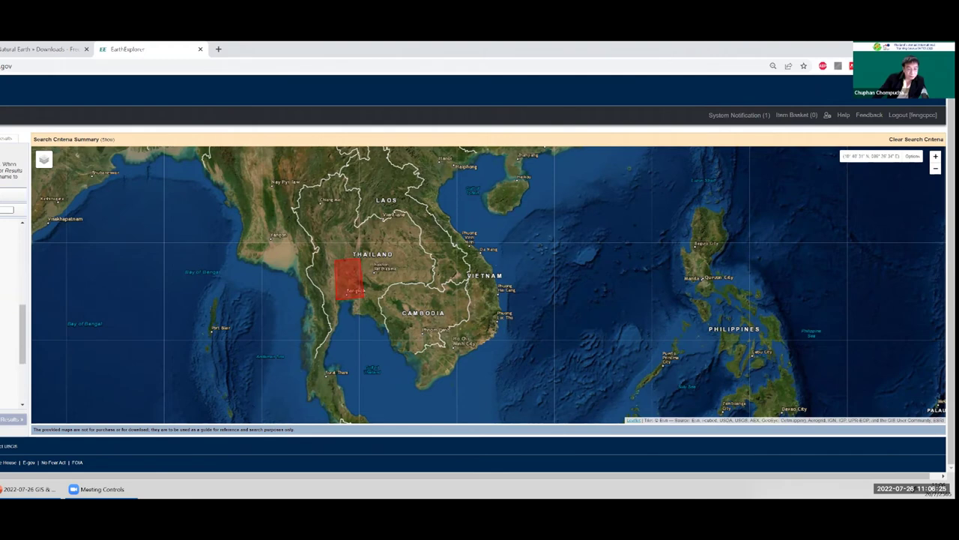
{"action": "scroll", "coordinate": [11, 315], "scroll_direction": "up", "scroll_amount": 3}
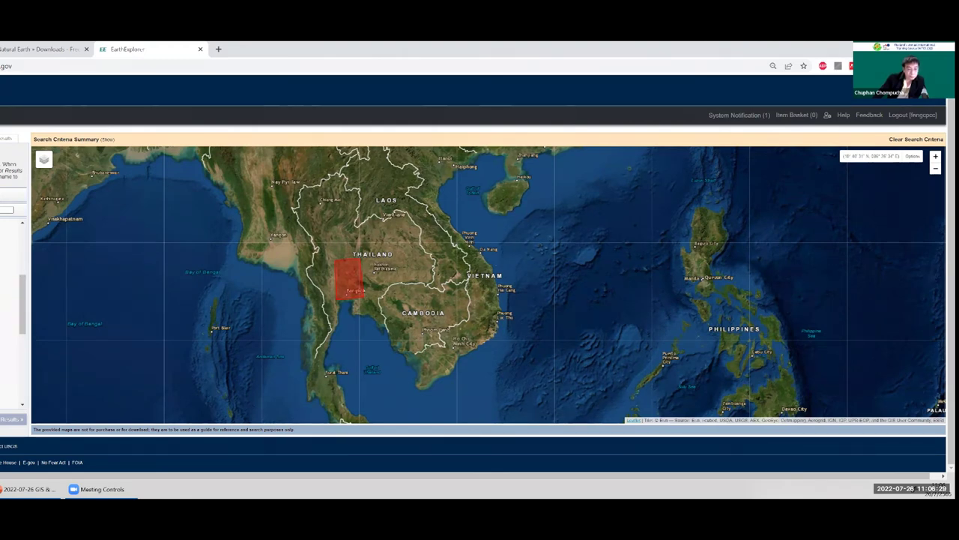
{"action": "scroll", "coordinate": [11, 315], "scroll_direction": "down", "scroll_amount": 1}
{"action": "scroll", "coordinate": [11, 314], "scroll_direction": "up", "scroll_amount": 2}
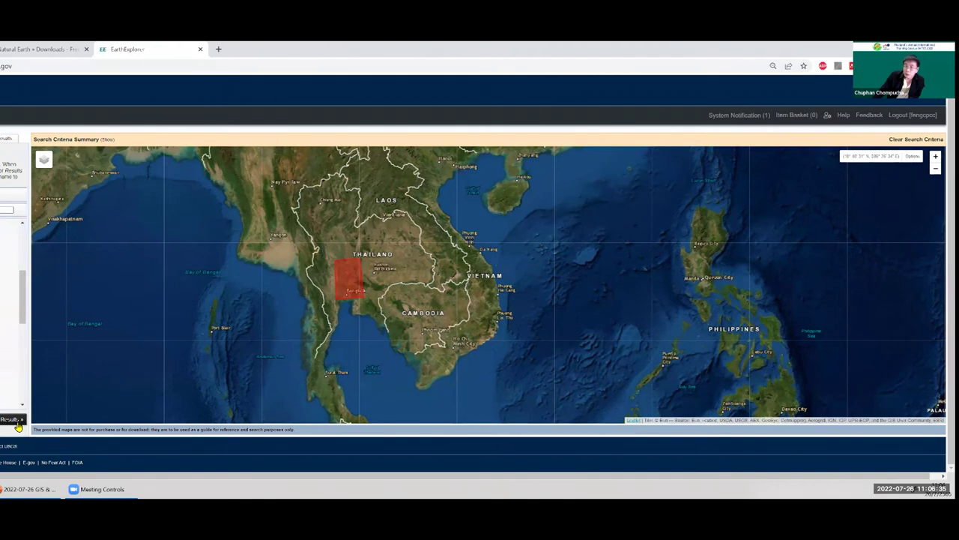
Show the search results for the chosen NASA LP DAAC data set, accept the data set notices, and view a scene's download options
{"action": "left_click", "coordinate": [12, 419]}
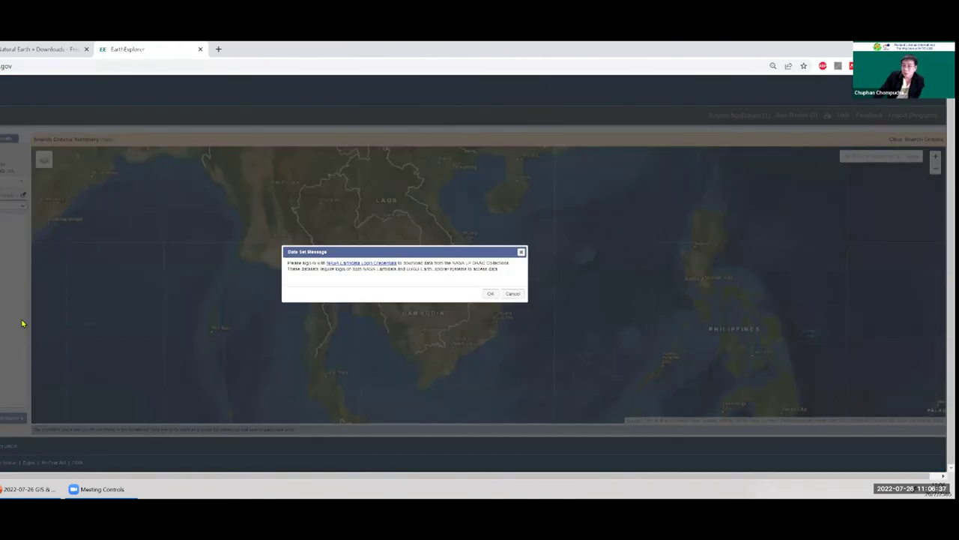
{"action": "left_click", "coordinate": [486, 293]}
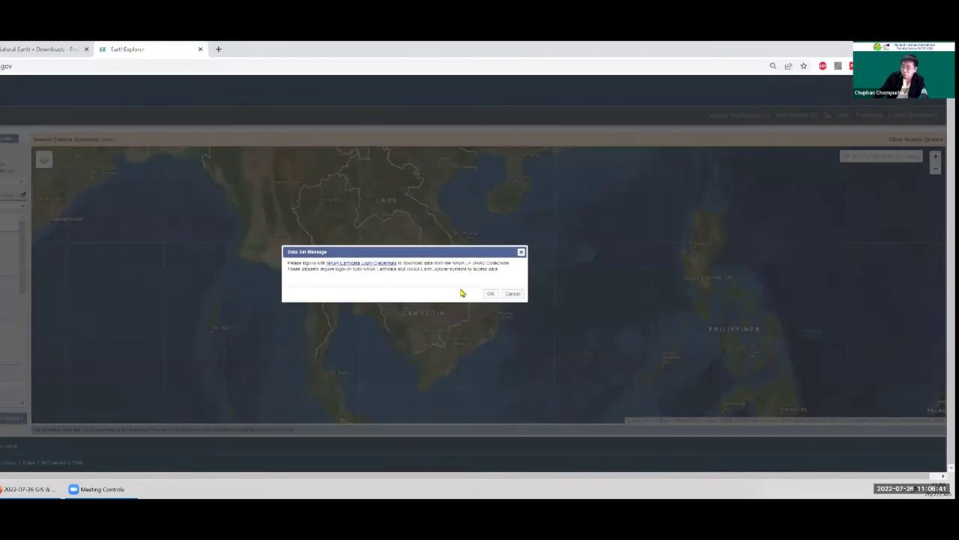
{"action": "left_click", "coordinate": [489, 293]}
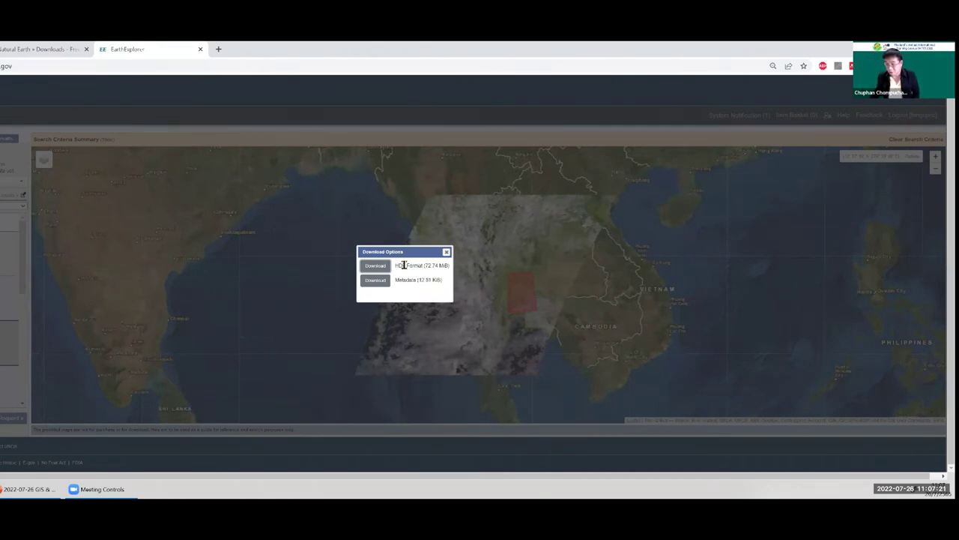
{"action": "left_click", "coordinate": [445, 251]}
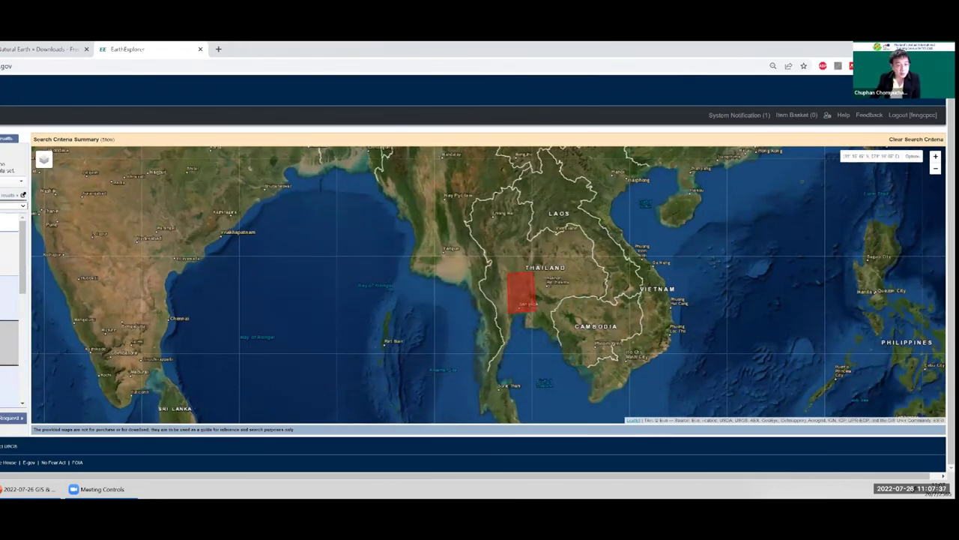
Choose the Digital Elevation Model 1 arc second Version 3 data set, accept its notice and show the search results
{"action": "scroll", "coordinate": [11, 285], "scroll_direction": "down", "scroll_amount": 3}
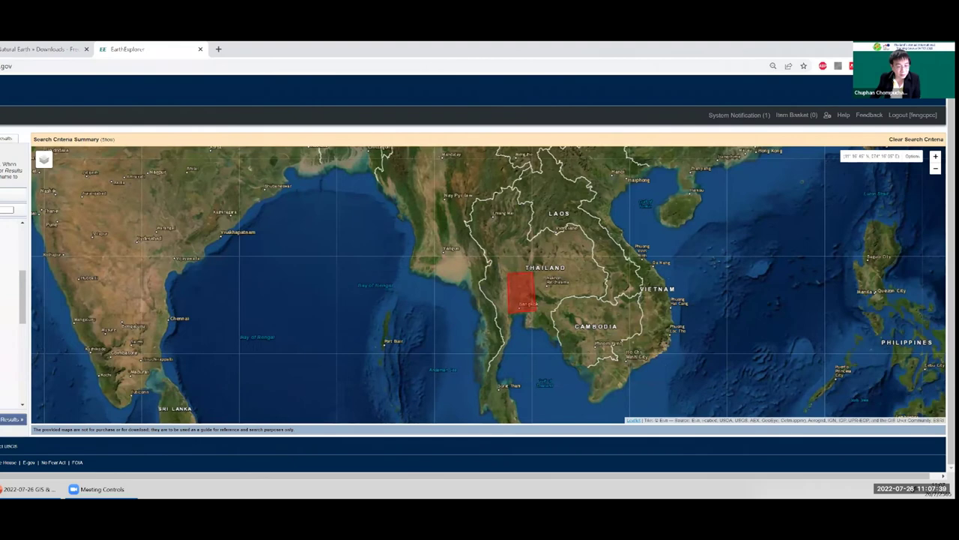
{"action": "scroll", "coordinate": [11, 284], "scroll_direction": "up", "scroll_amount": 5}
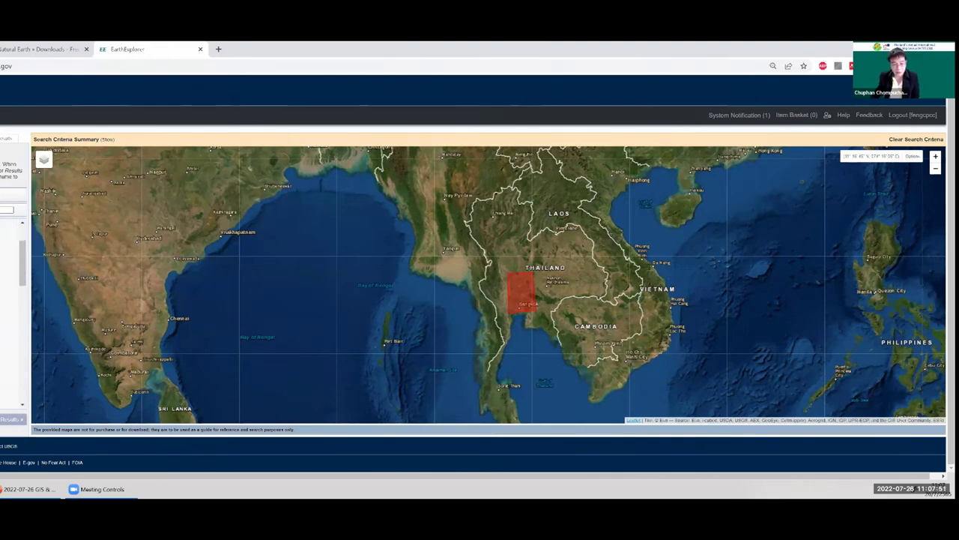
{"action": "scroll", "coordinate": [12, 315], "scroll_direction": "down", "scroll_amount": 3}
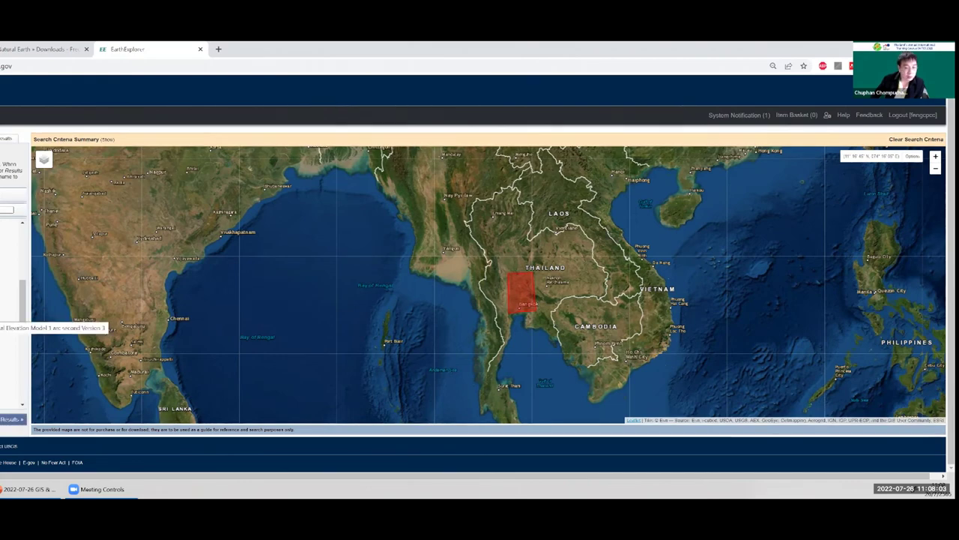
{"action": "left_click", "coordinate": [6, 324]}
{"action": "left_click", "coordinate": [490, 294]}
{"action": "left_click", "coordinate": [21, 423]}
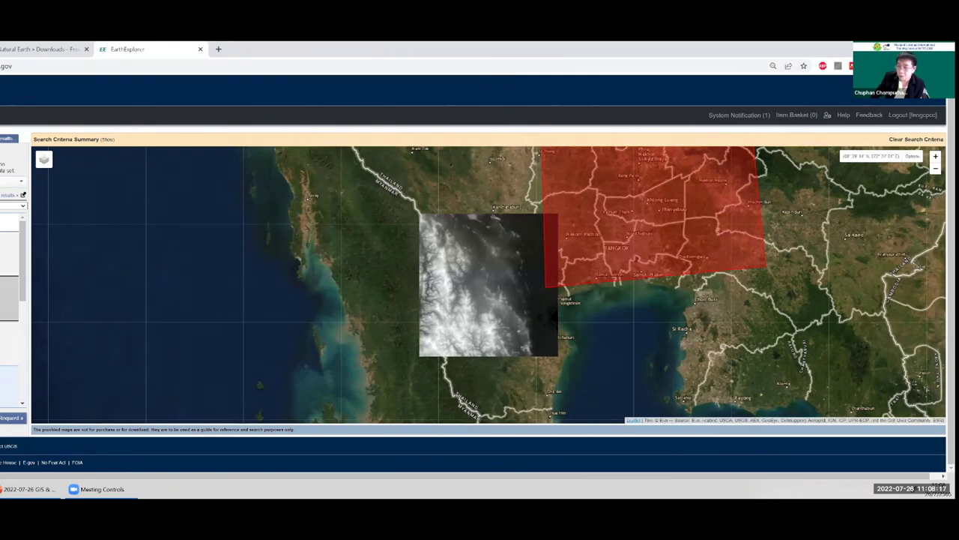
Check the elevation tiles' placement beside the search polygon and review the full metadata of ASTGTMV003_N13E099.zip, closing it when done
{"action": "scroll", "coordinate": [488, 355], "scroll_direction": "down", "scroll_amount": 1}
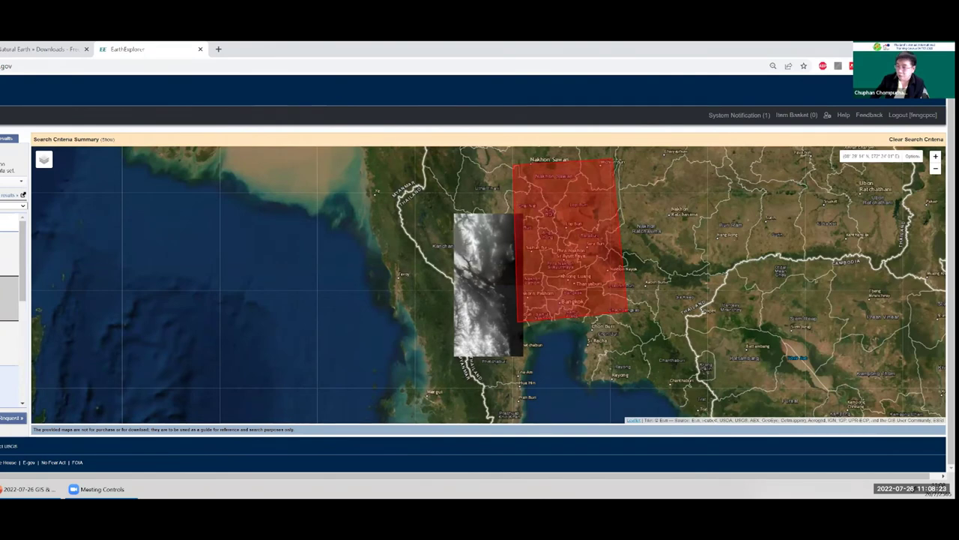
{"action": "key", "text": "Up"}
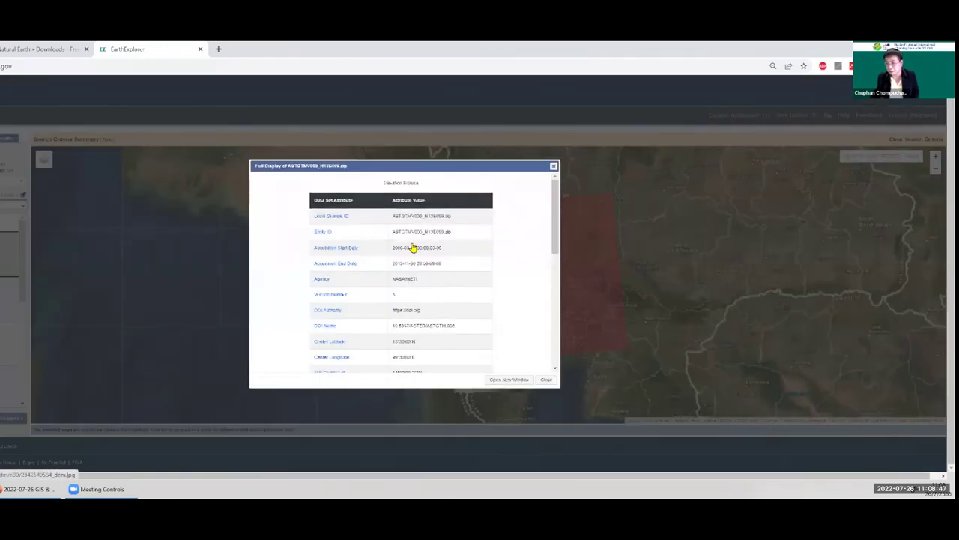
{"action": "scroll", "coordinate": [505, 266], "scroll_direction": "down", "scroll_amount": 10}
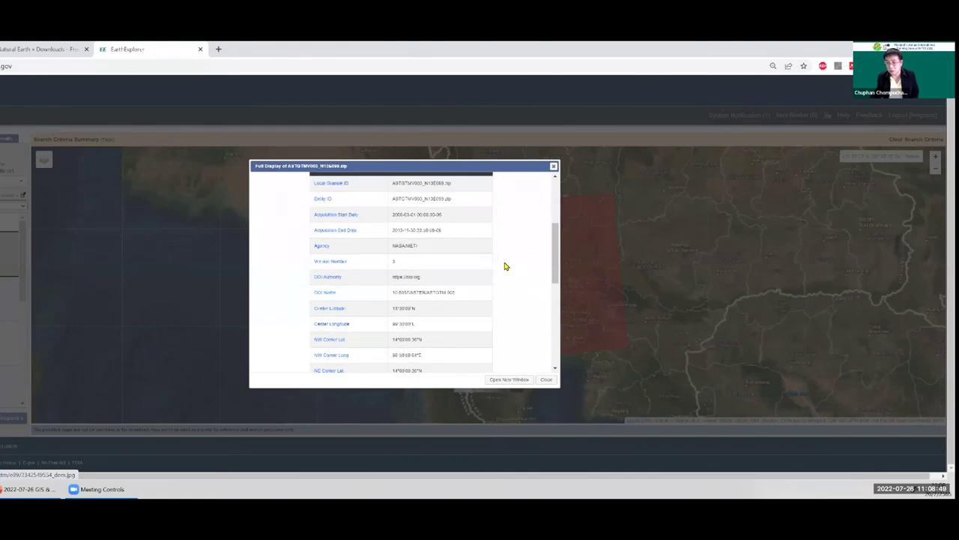
{"action": "scroll", "coordinate": [505, 266], "scroll_direction": "down", "scroll_amount": 8}
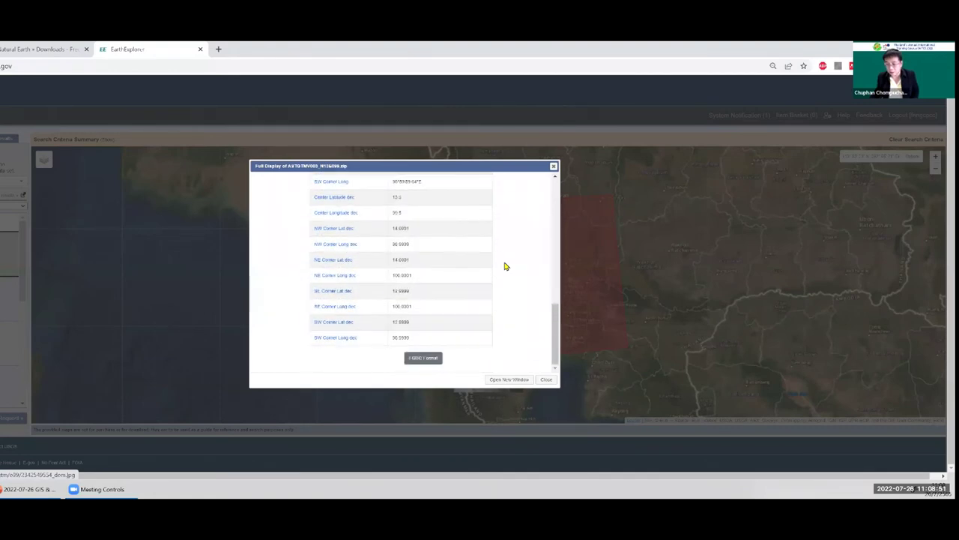
{"action": "scroll", "coordinate": [505, 266], "scroll_direction": "up", "scroll_amount": 6}
{"action": "left_click", "coordinate": [552, 170]}
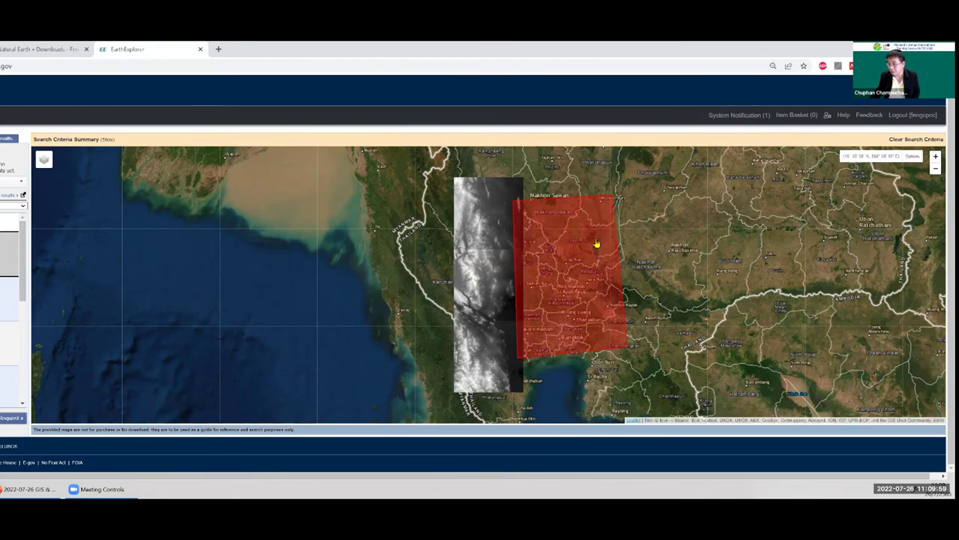
Examine the elevation tile overlays and search polygon in relation to the surrounding parts of Thailand, Cambodia, Vietnam and Myanmar
{"action": "scroll", "coordinate": [597, 247], "scroll_direction": "down", "scroll_amount": 2}
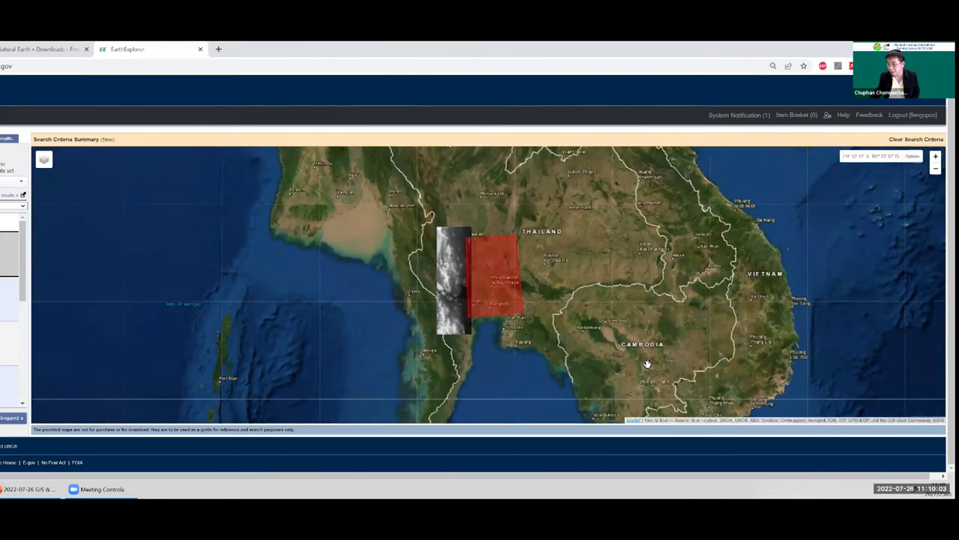
{"action": "scroll", "coordinate": [643, 361], "scroll_direction": "up", "scroll_amount": 1}
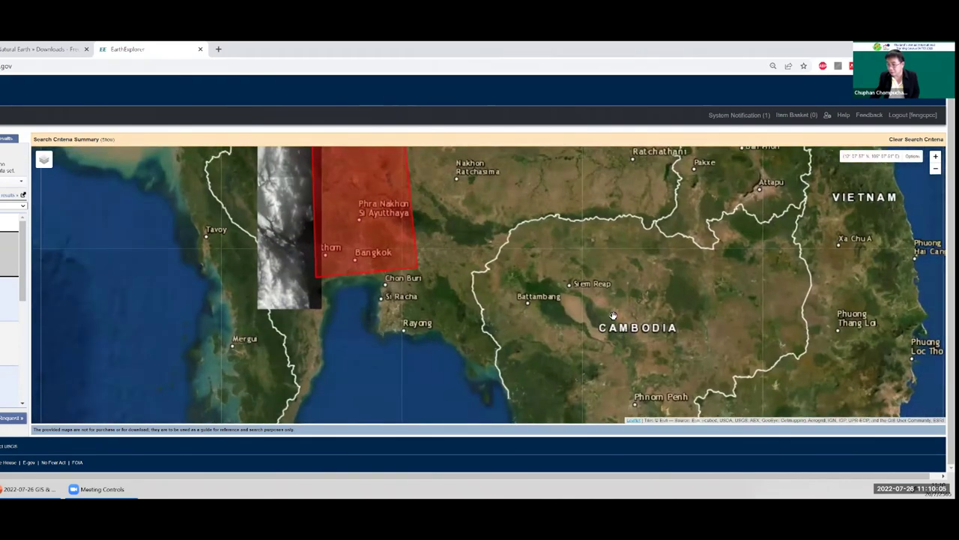
{"action": "scroll", "coordinate": [642, 360], "scroll_direction": "up", "scroll_amount": 1}
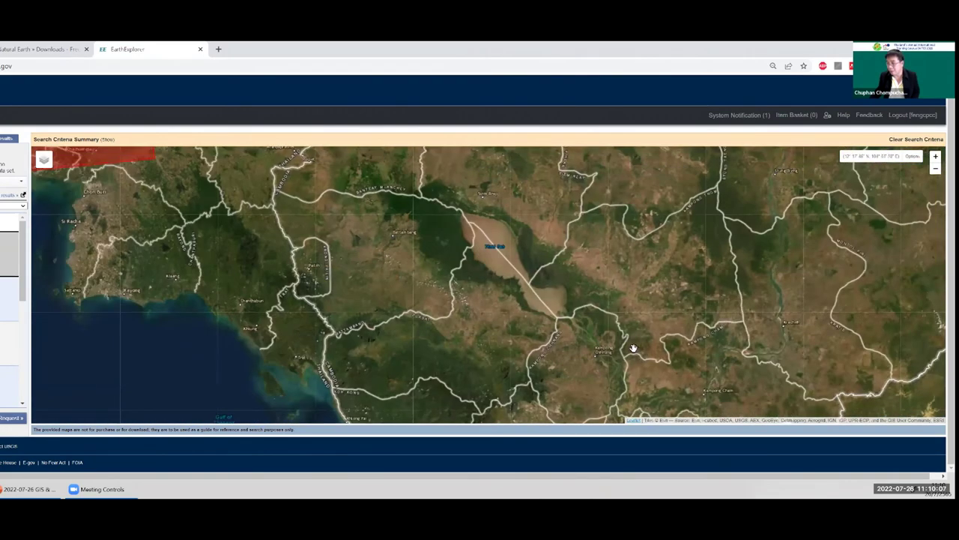
{"action": "scroll", "coordinate": [574, 315], "scroll_direction": "down", "scroll_amount": 2}
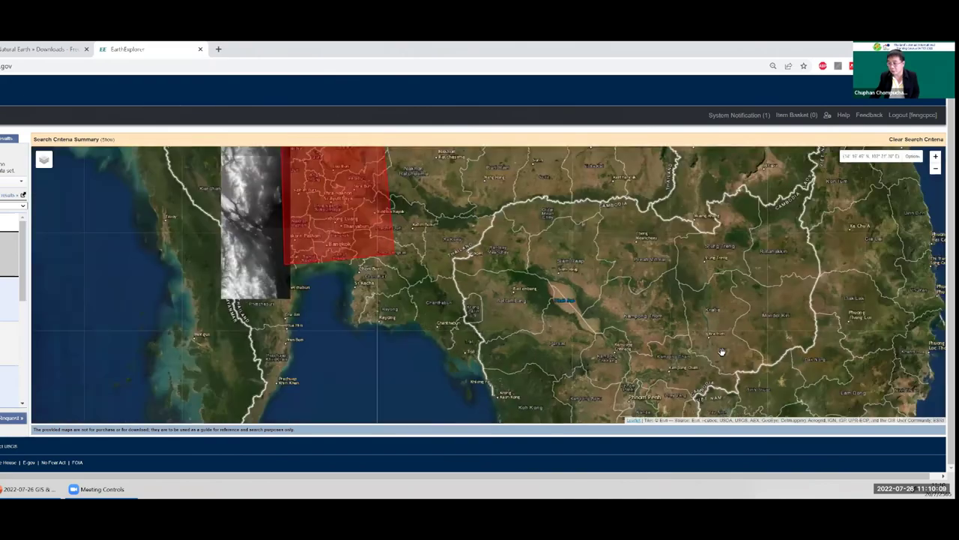
{"action": "left_click_drag", "start_coordinate": [348, 150], "coordinate": [374, 205]}
{"action": "left_click_drag", "start_coordinate": [450, 232], "coordinate": [221, 49]}
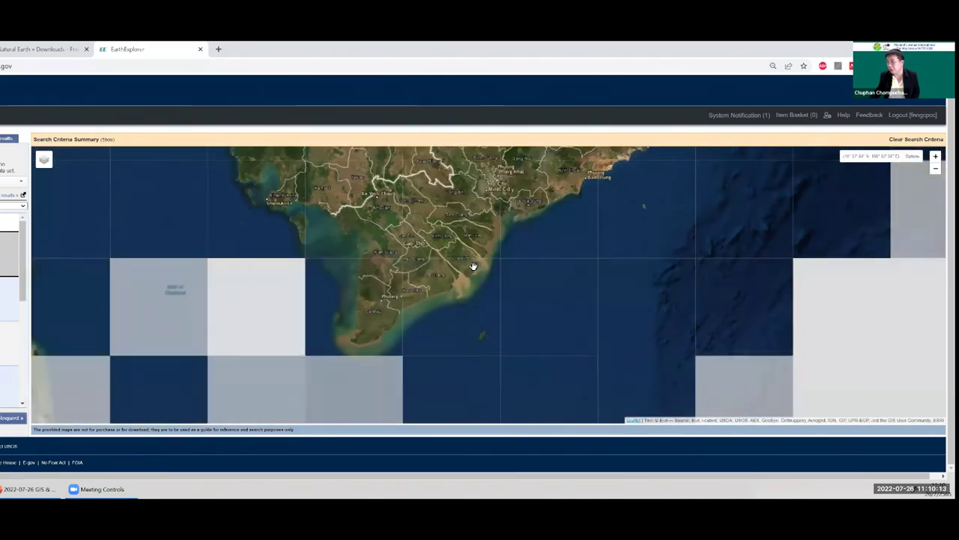
{"action": "scroll", "coordinate": [472, 267], "scroll_direction": "up", "scroll_amount": 1}
{"action": "scroll", "coordinate": [472, 267], "scroll_direction": "down", "scroll_amount": 1}
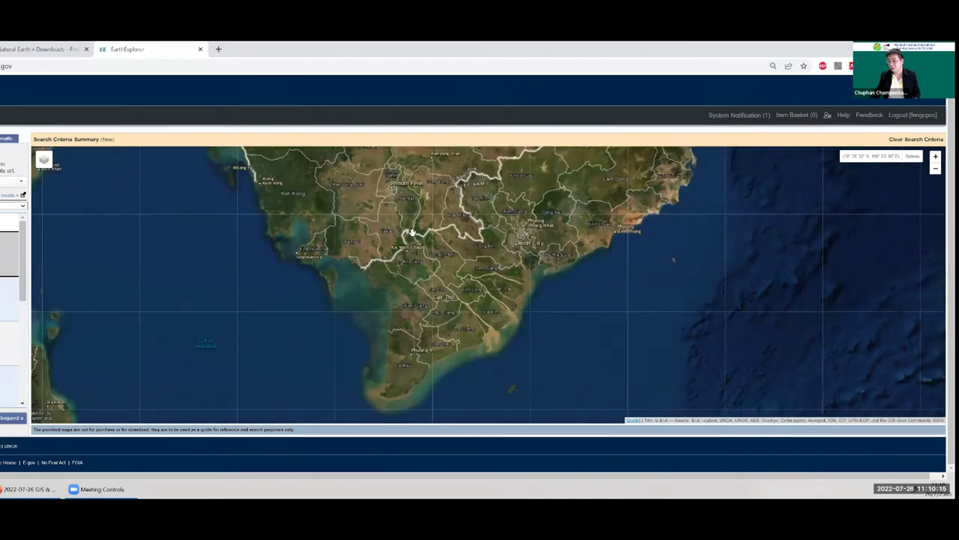
{"action": "left_click_drag", "start_coordinate": [373, 203], "coordinate": [494, 342]}
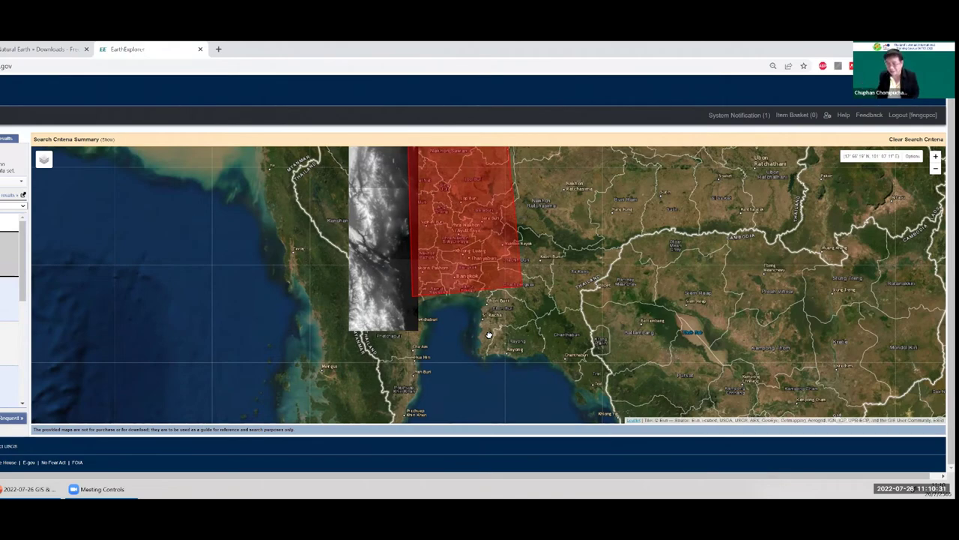
{"action": "left_click_drag", "start_coordinate": [346, 217], "coordinate": [347, 323]}
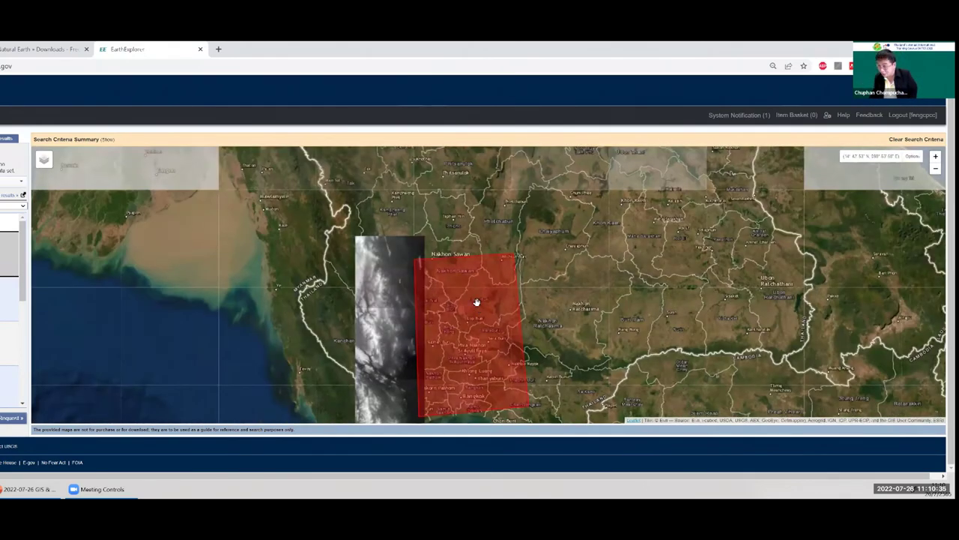
{"action": "key", "text": "Up"}
{"action": "key", "text": "Up"}
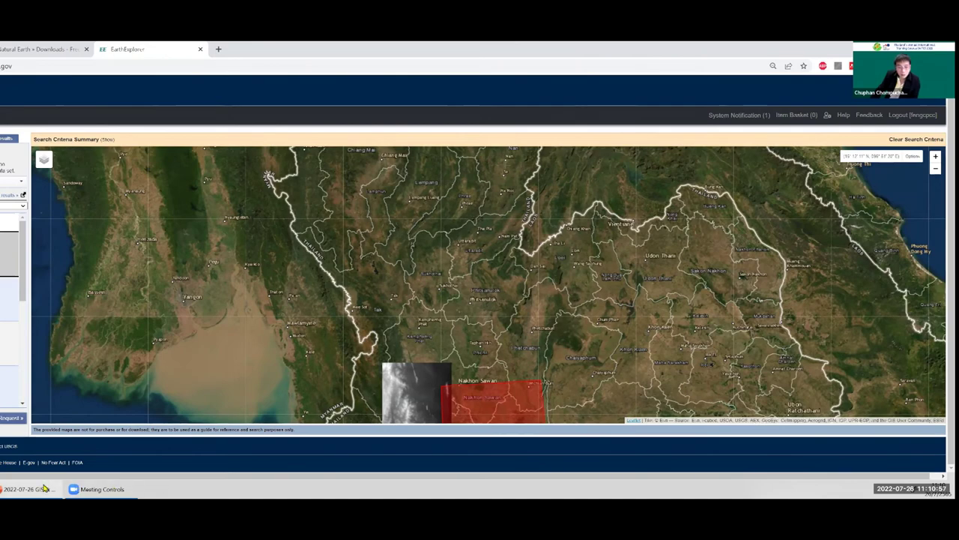
Switch to the PowerPoint presentation, advance to slide 31 and select the Copernicus Open Access Hub web address
{"action": "key", "text": "alt+Tab"}
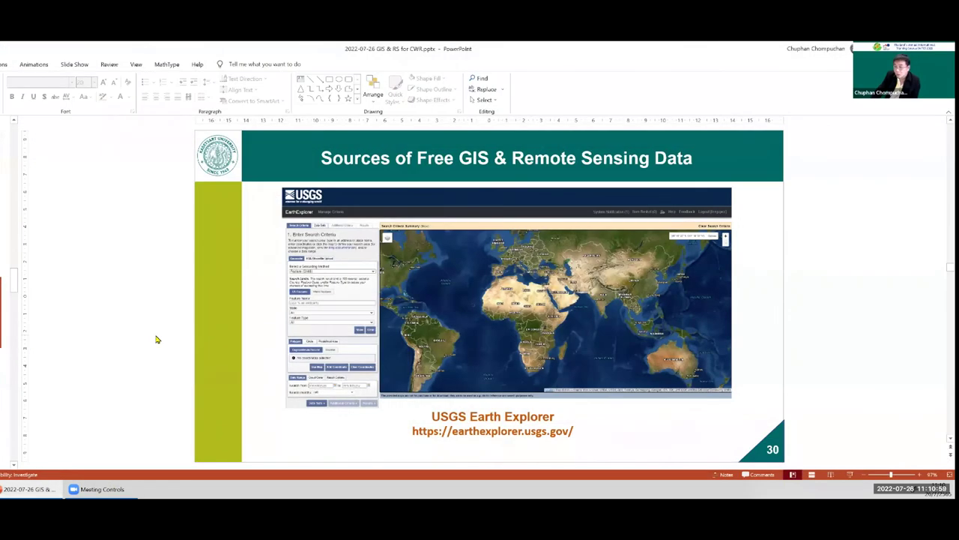
{"action": "scroll", "coordinate": [156, 339], "scroll_direction": "down", "scroll_amount": 2}
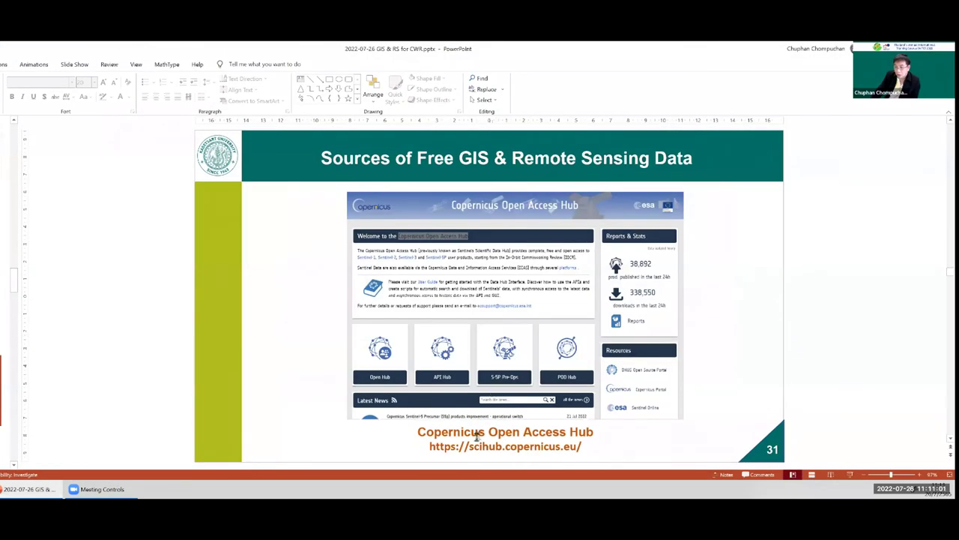
{"action": "left_click_drag", "start_coordinate": [431, 445], "coordinate": [574, 443]}
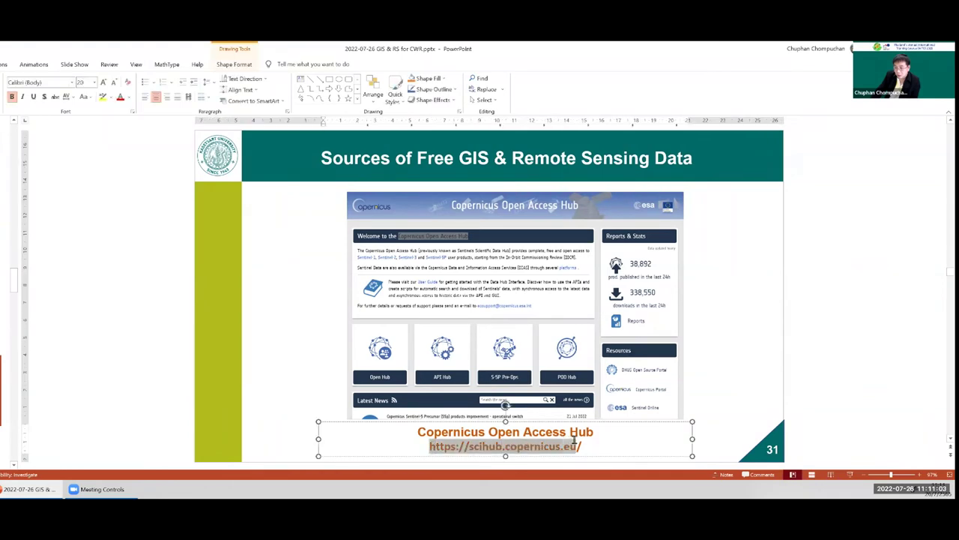
{"action": "left_click", "coordinate": [158, 363]}
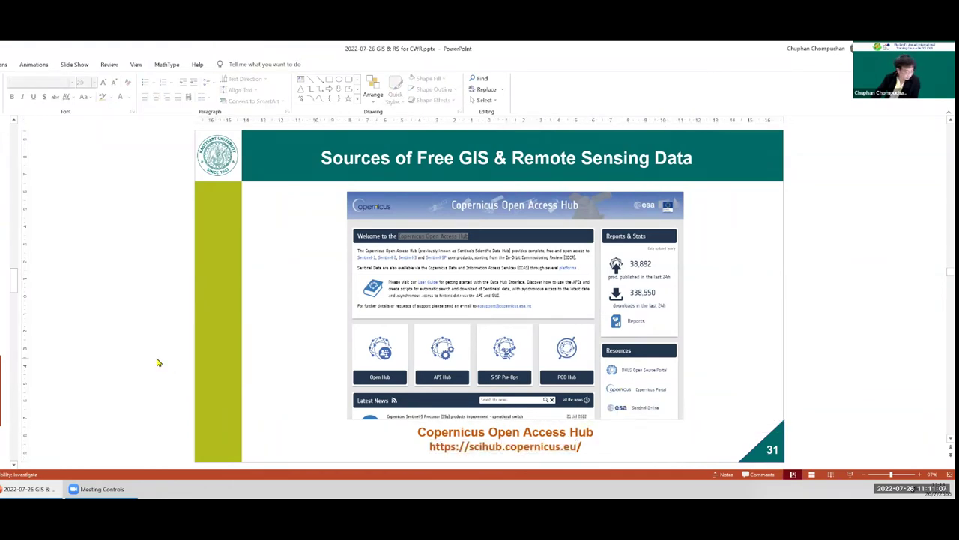
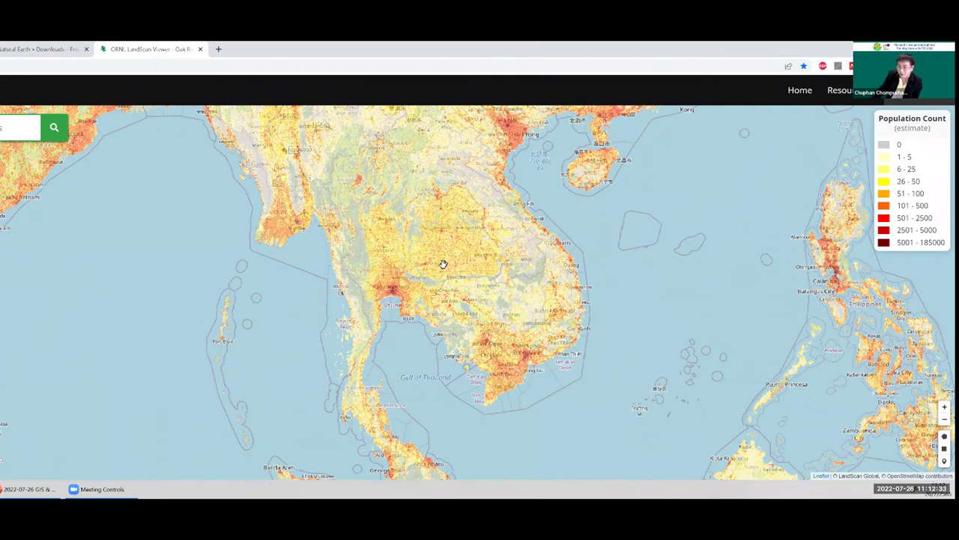
Examine the LandScan population count map around Thailand more closely and return to the PowerPoint presentation
{"action": "scroll", "coordinate": [370, 255], "scroll_direction": "up", "scroll_amount": 1}
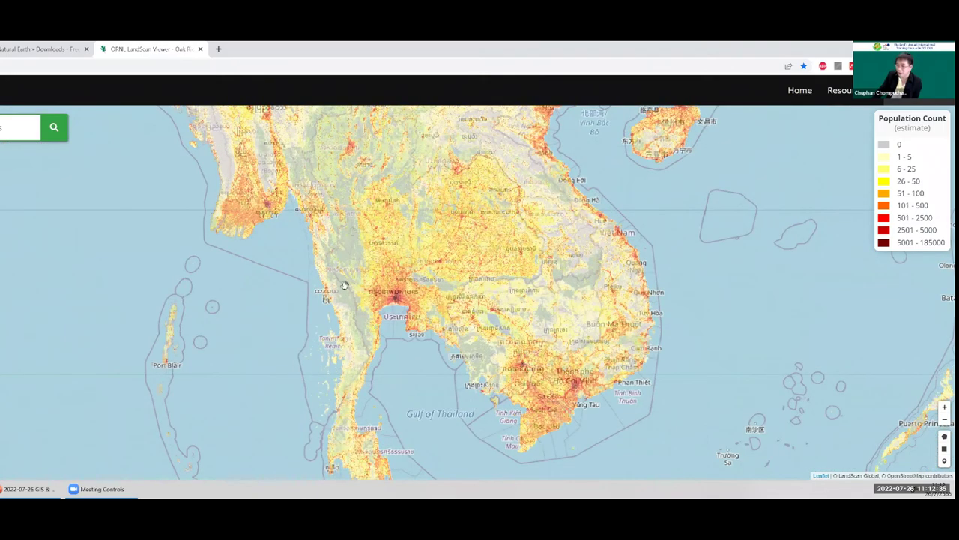
{"action": "scroll", "coordinate": [383, 267], "scroll_direction": "up", "scroll_amount": 1}
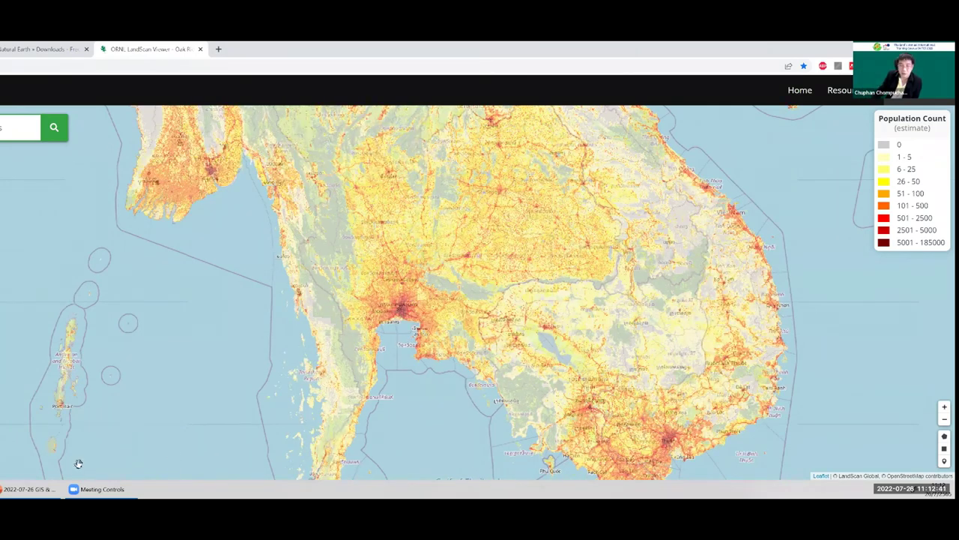
{"action": "left_click", "coordinate": [44, 488]}
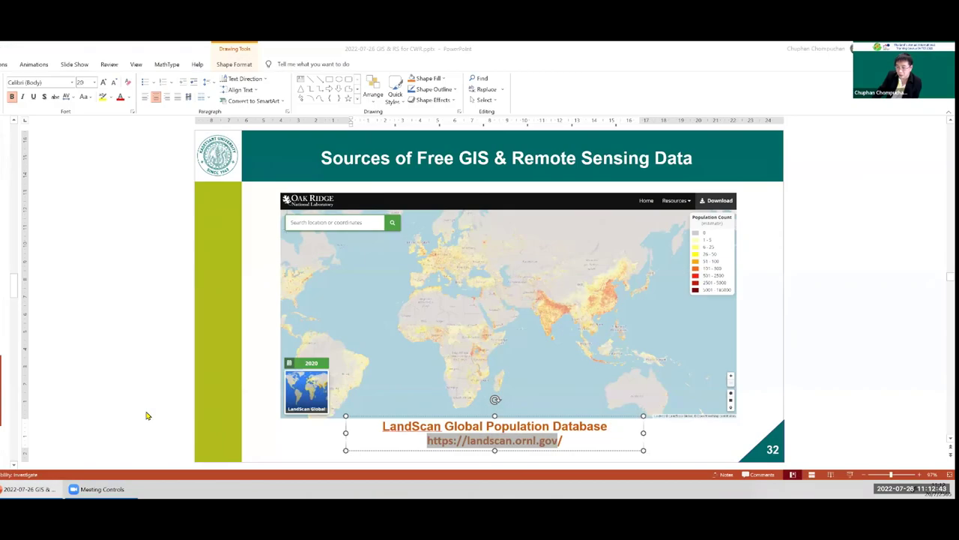
Advance to slide 33 and copy the Global ML Building Footprints GitHub address
{"action": "scroll", "coordinate": [147, 415], "scroll_direction": "down", "scroll_amount": 2}
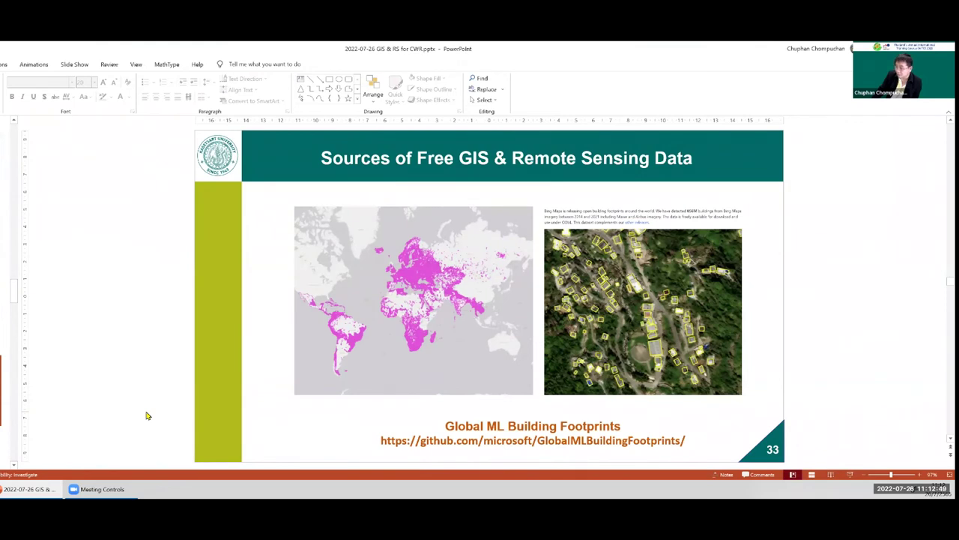
{"action": "left_click", "coordinate": [381, 441]}
{"action": "left_click_drag", "start_coordinate": [380, 441], "coordinate": [684, 441]}
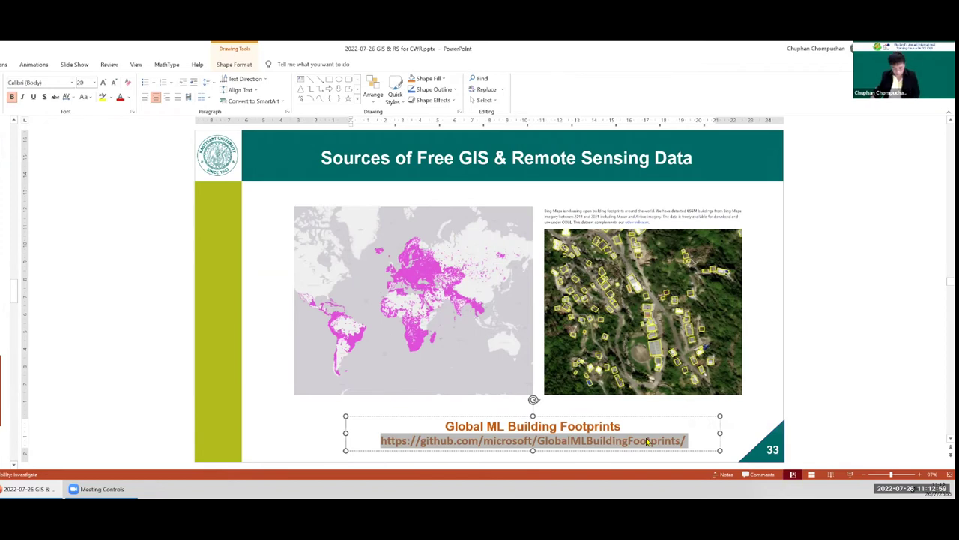
{"action": "left_click", "coordinate": [145, 417]}
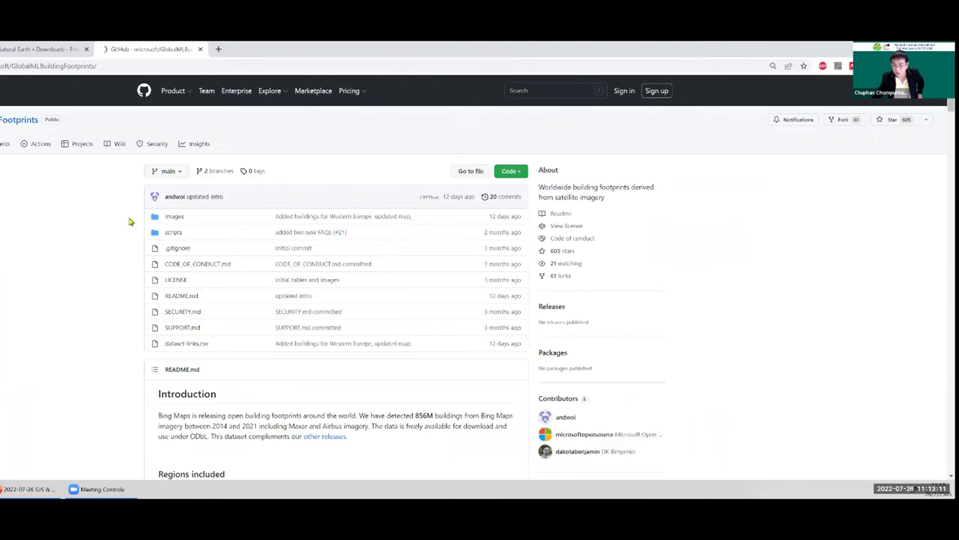
Review the included regions map in the GlobalMLBuildingFootprints README and switch back to the PowerPoint presentation
{"action": "scroll", "coordinate": [126, 232], "scroll_direction": "down", "scroll_amount": 3}
{"action": "scroll", "coordinate": [126, 231], "scroll_direction": "down", "scroll_amount": 7}
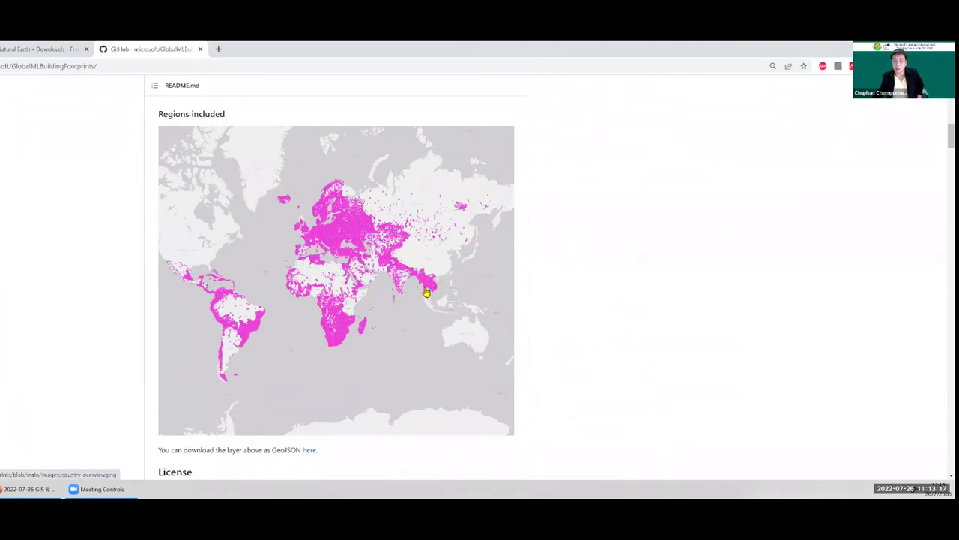
{"action": "scroll", "coordinate": [426, 292], "scroll_direction": "down", "scroll_amount": 1}
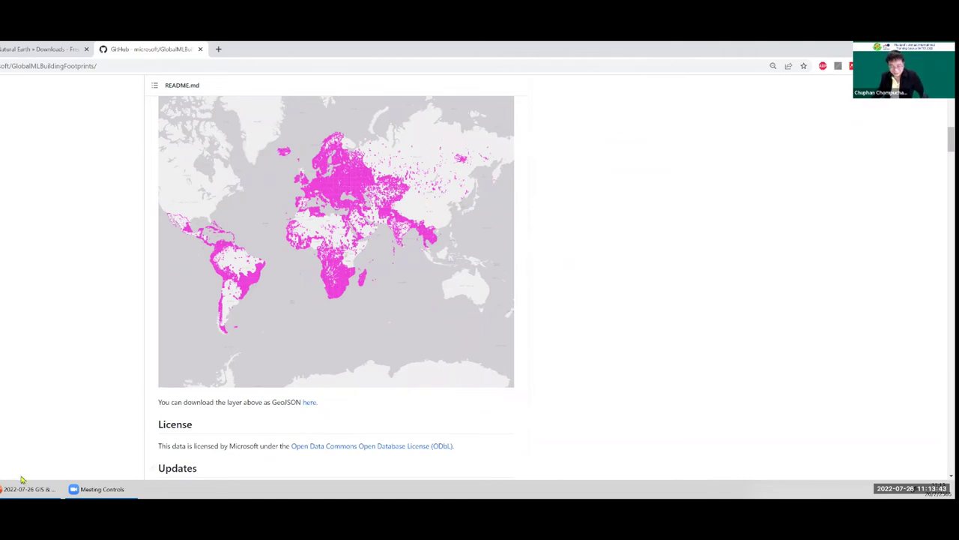
{"action": "mouse_move", "coordinate": [25, 487]}
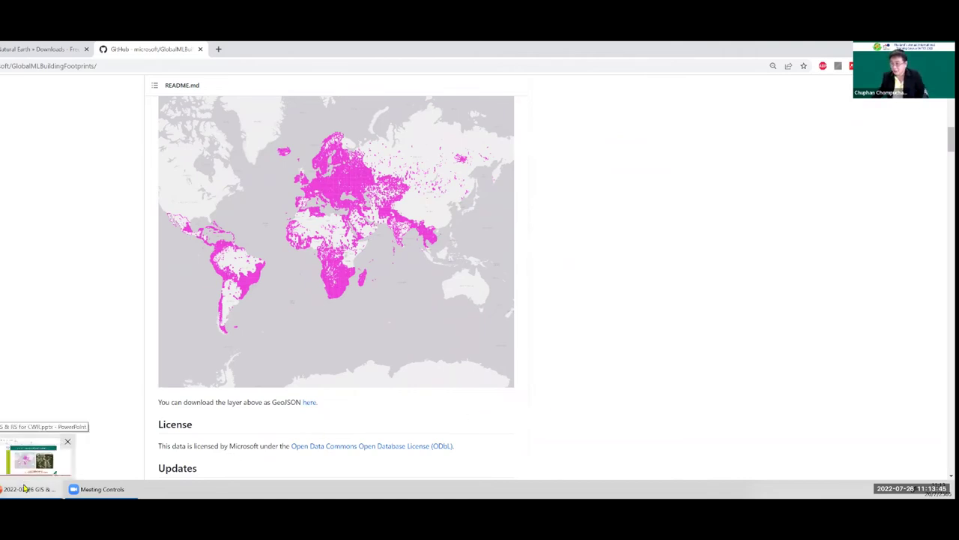
{"action": "key", "text": "alt+Tab"}
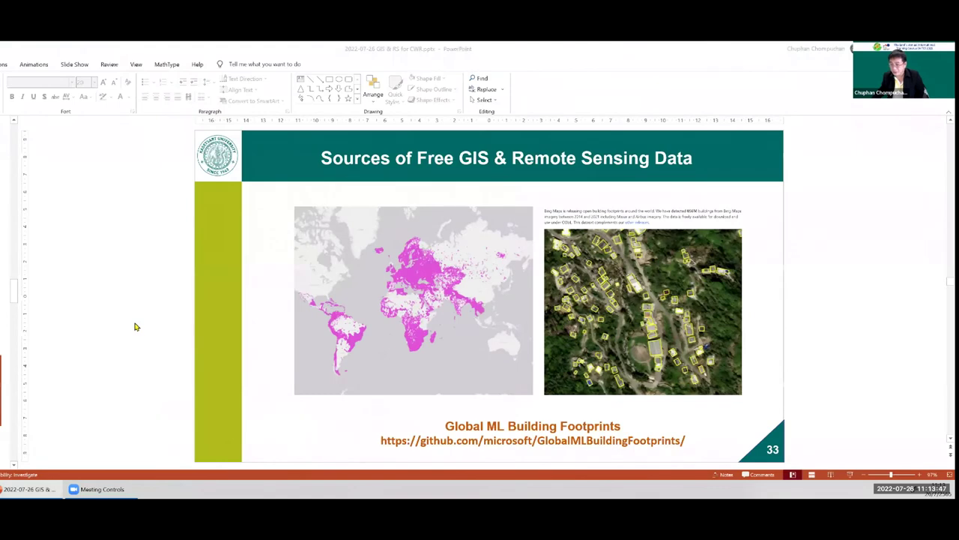
Advance past the Natural Disaster Hotspots slide to slide 35 and copy the UN-SPIDER Knowledge Portal data sources address
{"action": "scroll", "coordinate": [138, 329], "scroll_direction": "down", "scroll_amount": 2}
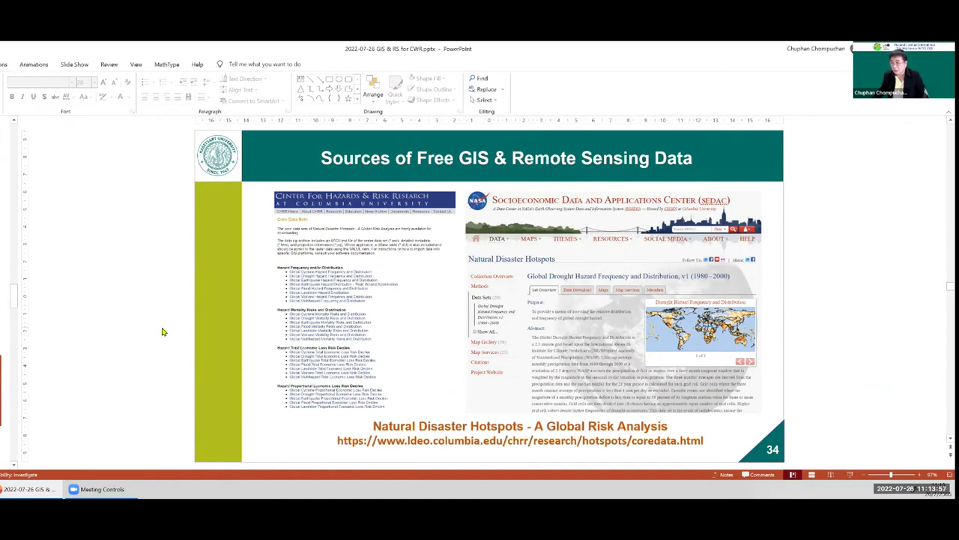
{"action": "scroll", "coordinate": [162, 331], "scroll_direction": "down", "scroll_amount": 1}
{"action": "scroll", "coordinate": [163, 332], "scroll_direction": "down", "scroll_amount": 1}
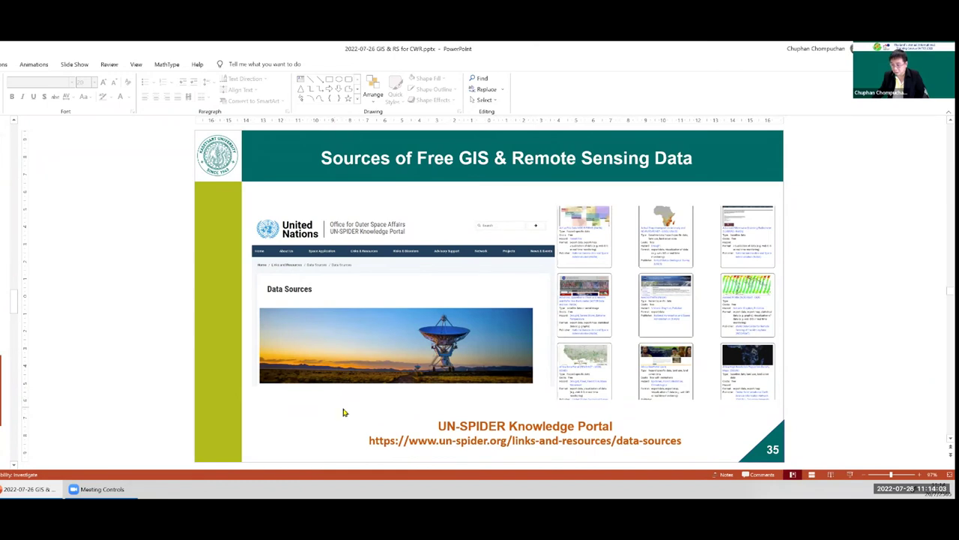
{"action": "left_click_drag", "start_coordinate": [370, 442], "coordinate": [654, 440]}
{"action": "key", "text": "ctrl+c"}
{"action": "left_click", "coordinate": [122, 383]}
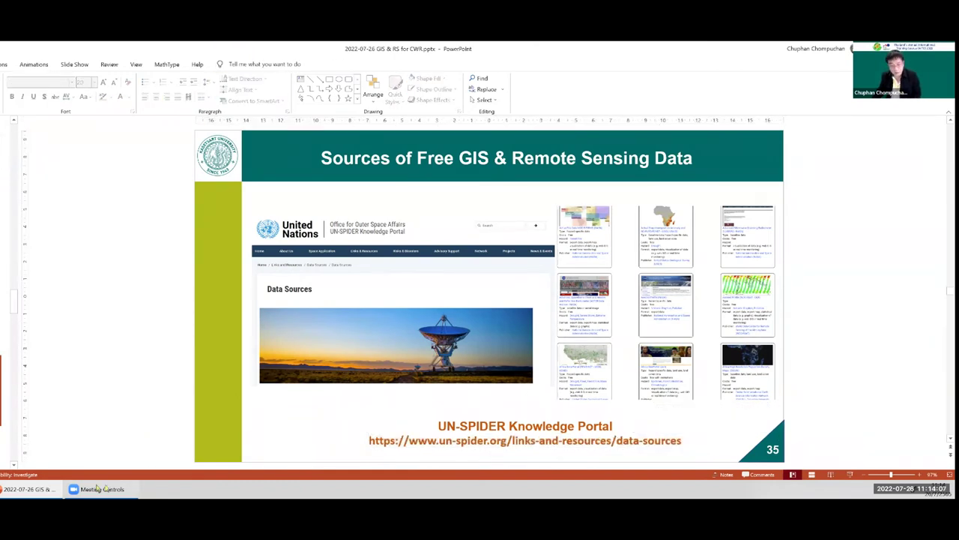
Switch to the browser and open the copied UN-SPIDER Knowledge Portal data sources page
{"action": "key", "text": "alt+Tab"}
{"action": "left_click", "coordinate": [265, 65]}
{"action": "key", "text": "ctrl+v"}
{"action": "key", "text": "Return"}
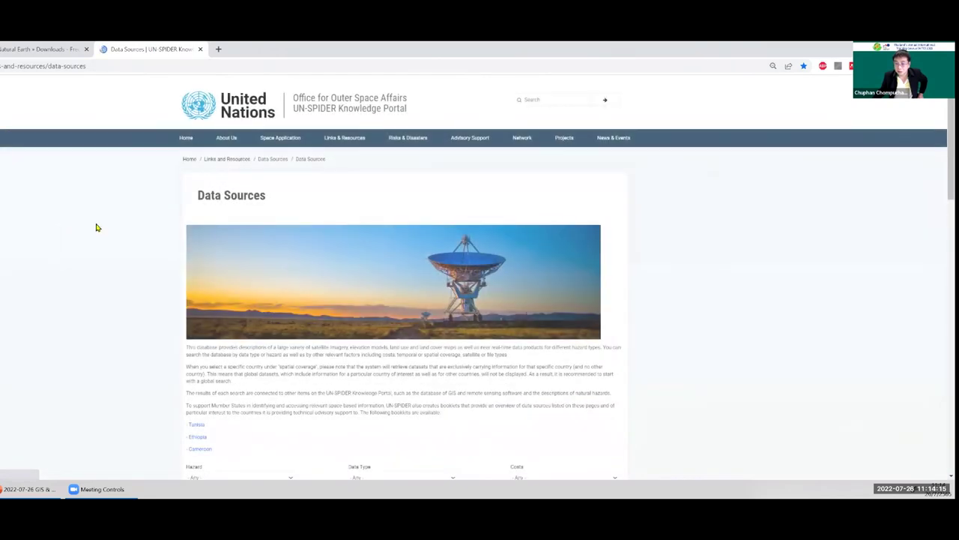
Look through the data source entries on the UN-SPIDER page, checking their type, costs, hazard, format and publisher
{"action": "scroll", "coordinate": [96, 227], "scroll_direction": "down", "scroll_amount": 2}
{"action": "scroll", "coordinate": [95, 227], "scroll_direction": "down", "scroll_amount": 5}
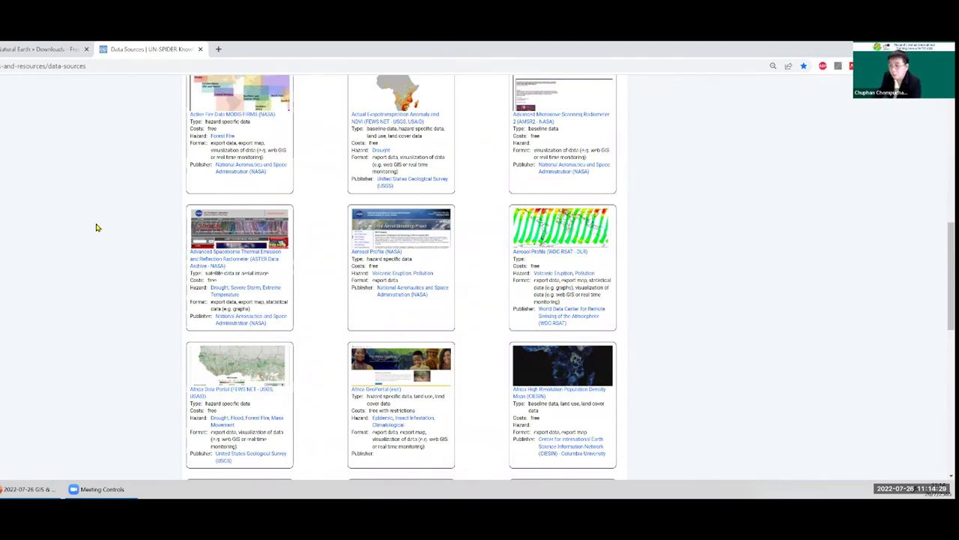
{"action": "scroll", "coordinate": [96, 227], "scroll_direction": "down", "scroll_amount": 2}
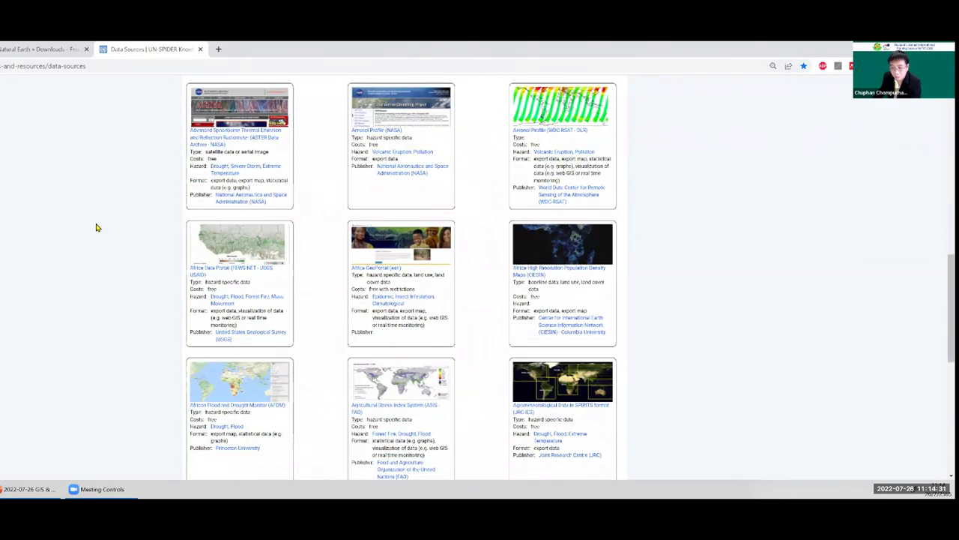
Examine the search filters on the UN-SPIDER data sources page and the dataset entries listed below them
{"action": "scroll", "coordinate": [96, 227], "scroll_direction": "down", "scroll_amount": 2}
{"action": "scroll", "coordinate": [96, 227], "scroll_direction": "down", "scroll_amount": 3}
{"action": "scroll", "coordinate": [96, 227], "scroll_direction": "up", "scroll_amount": 8}
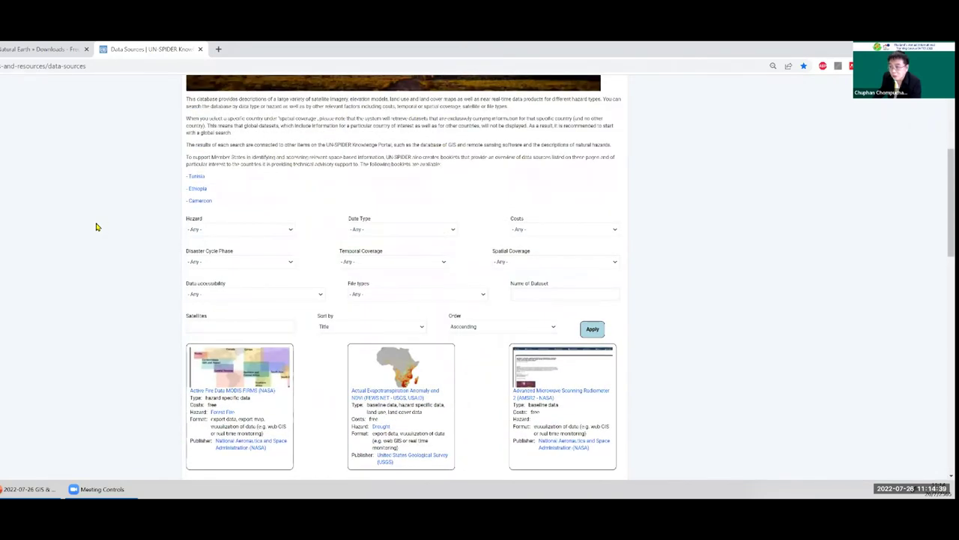
{"action": "scroll", "coordinate": [96, 227], "scroll_direction": "down", "scroll_amount": 2}
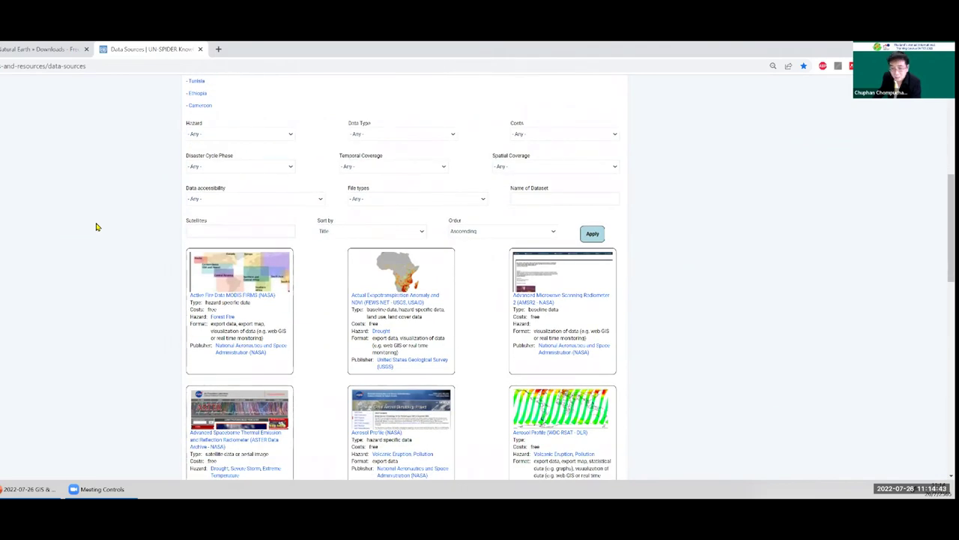
{"action": "scroll", "coordinate": [95, 227], "scroll_direction": "down", "scroll_amount": 1}
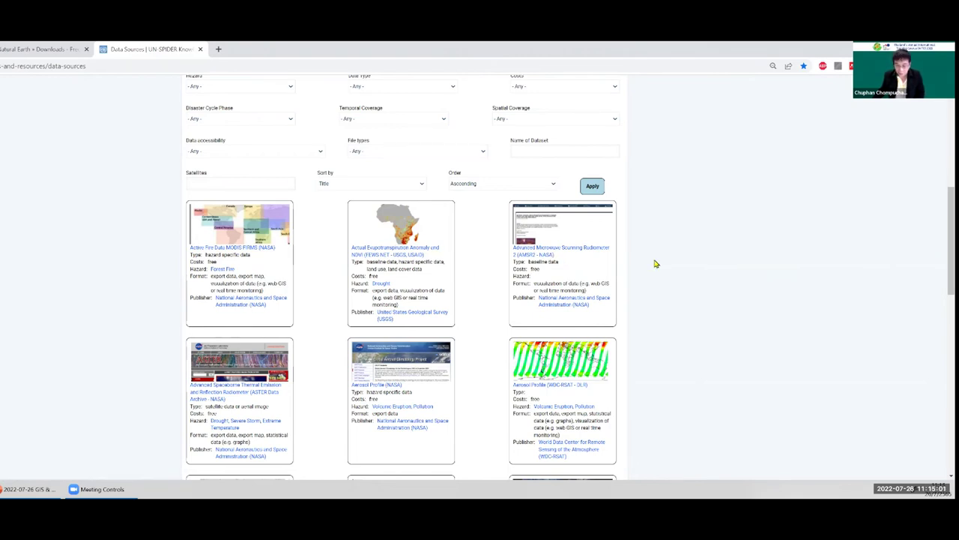
{"action": "scroll", "coordinate": [656, 264], "scroll_direction": "down", "scroll_amount": 1}
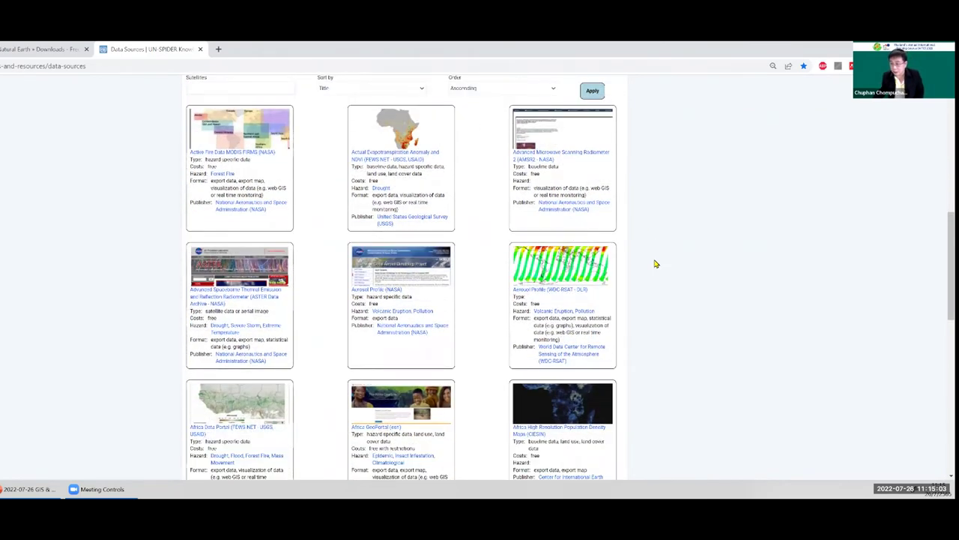
{"action": "scroll", "coordinate": [655, 269], "scroll_direction": "down", "scroll_amount": 1}
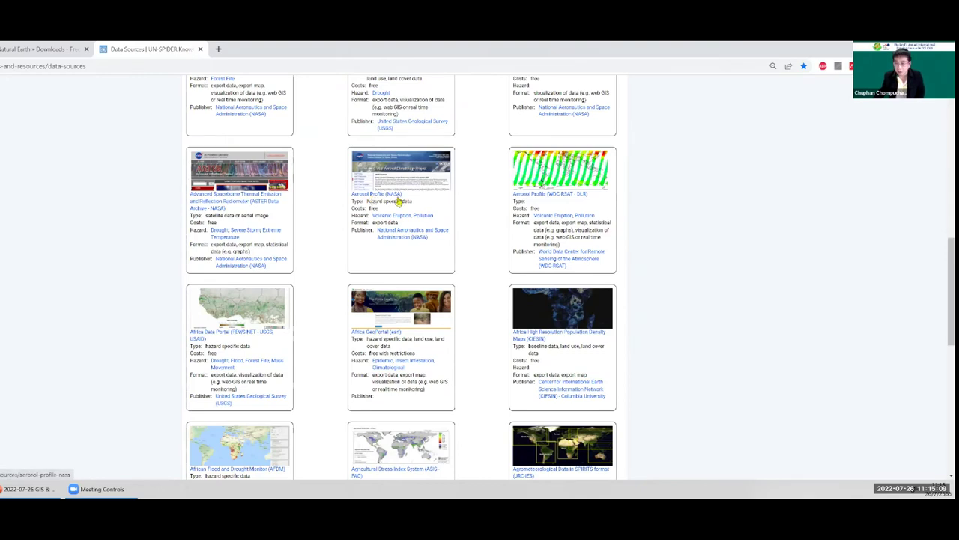
{"action": "scroll", "coordinate": [668, 218], "scroll_direction": "down", "scroll_amount": 1}
{"action": "scroll", "coordinate": [669, 220], "scroll_direction": "down", "scroll_amount": 2}
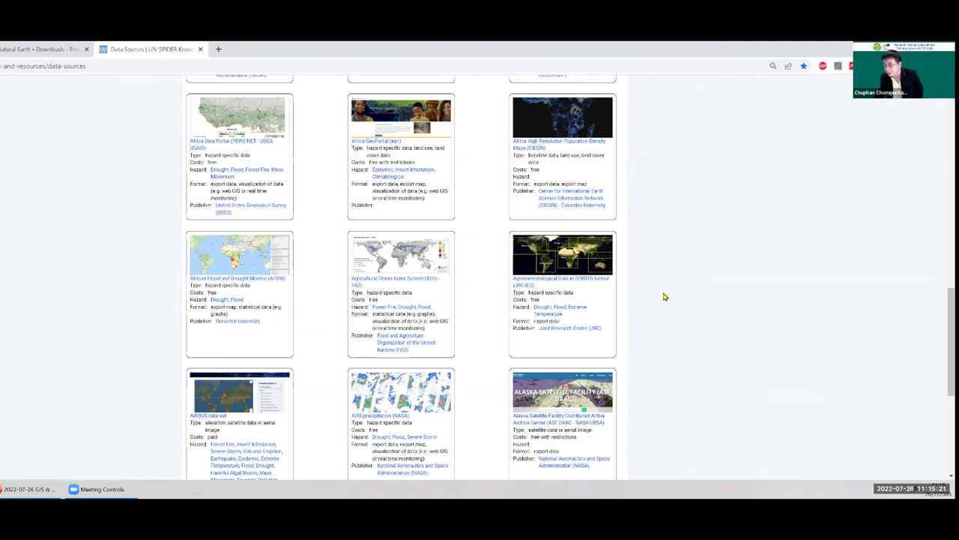
Switch to the PowerPoint presentation, advance to slide 36 and copy the HydroSHEDS database address
{"action": "left_click", "coordinate": [30, 489]}
{"action": "scroll", "coordinate": [105, 369], "scroll_direction": "down", "scroll_amount": 1}
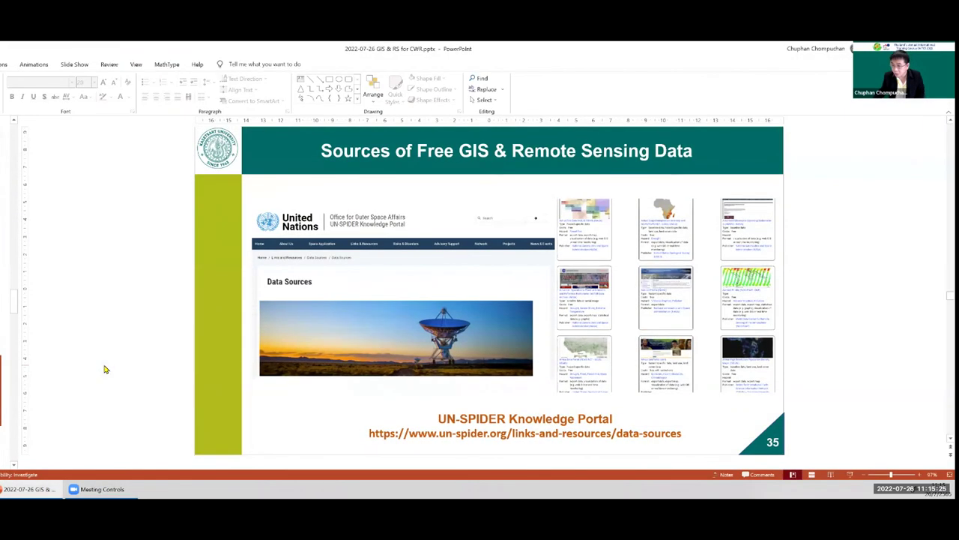
{"action": "scroll", "coordinate": [105, 368], "scroll_direction": "down", "scroll_amount": 2}
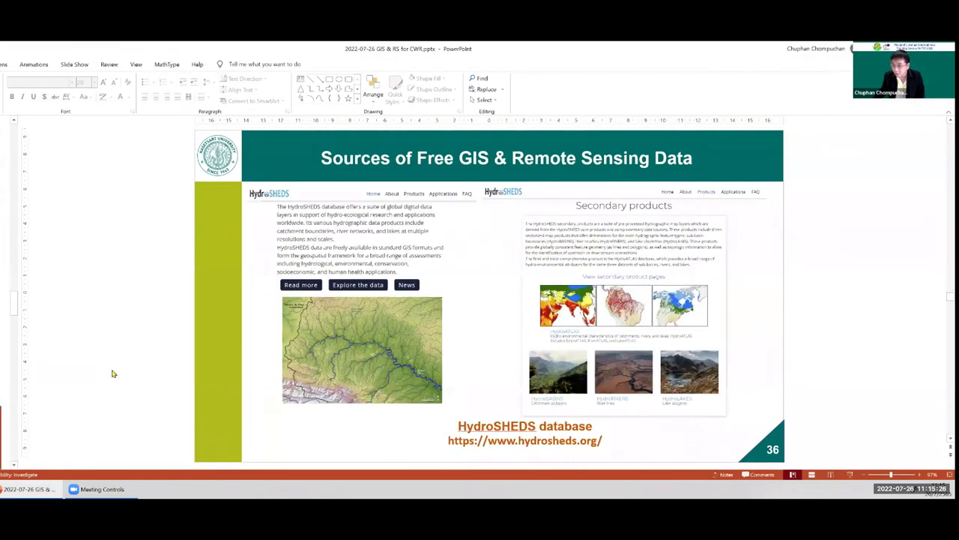
{"action": "left_click", "coordinate": [451, 442]}
{"action": "left_click_drag", "start_coordinate": [447, 441], "coordinate": [604, 440]}
{"action": "key", "text": "ctrl+c"}
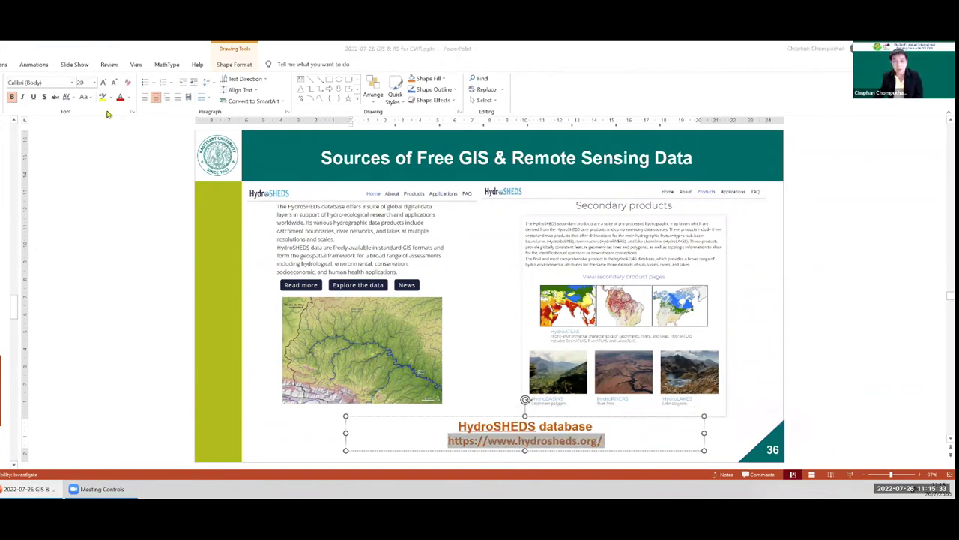
{"action": "key", "text": "alt+Tab"}
{"action": "left_click", "coordinate": [149, 63]}
{"action": "key", "text": "ctrl+v"}
{"action": "key", "text": "Return"}
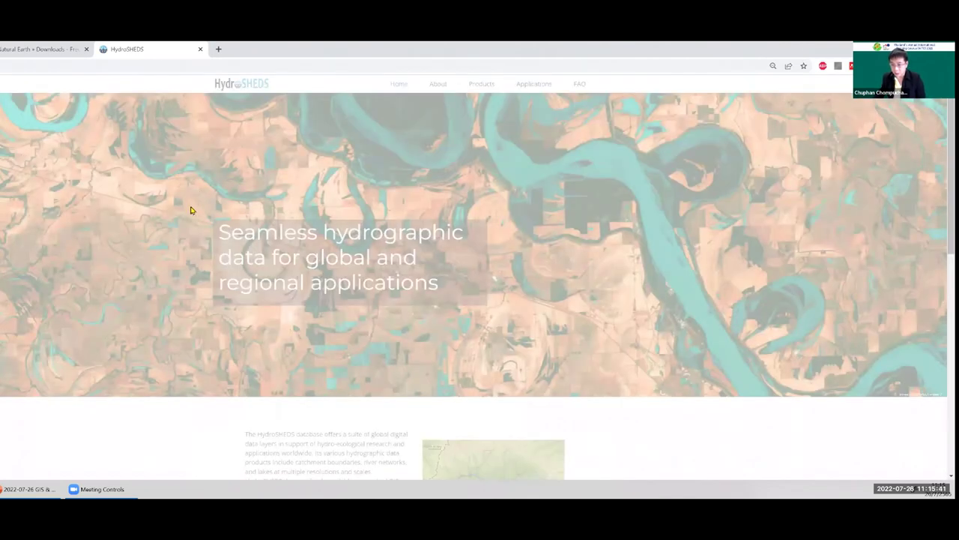
Open the HydroSHEDS data products page from the home page in a new tab and bring that tab forward
{"action": "scroll", "coordinate": [240, 218], "scroll_direction": "down", "scroll_amount": 5}
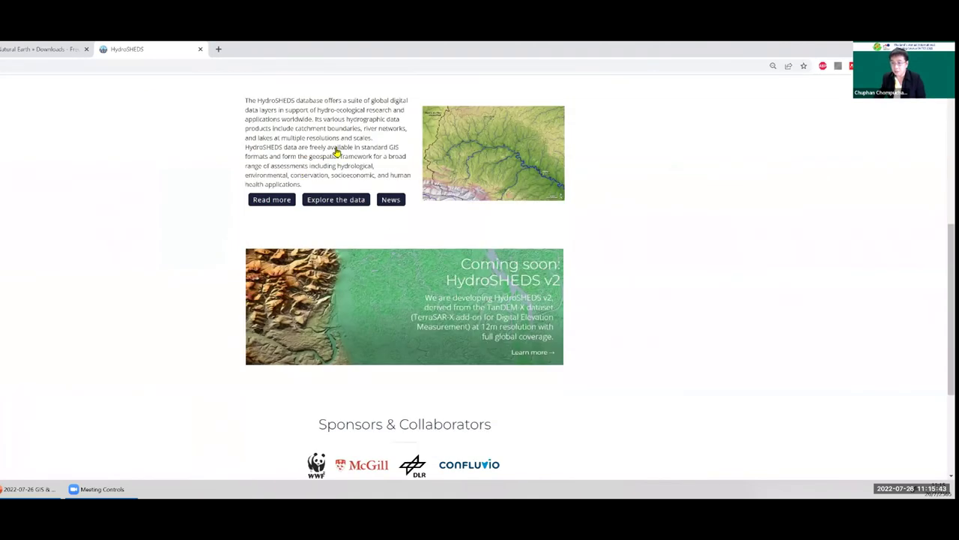
{"action": "right_click", "coordinate": [336, 153]}
{"action": "left_click", "coordinate": [348, 157]}
{"action": "scroll", "coordinate": [170, 216], "scroll_direction": "down", "scroll_amount": 3}
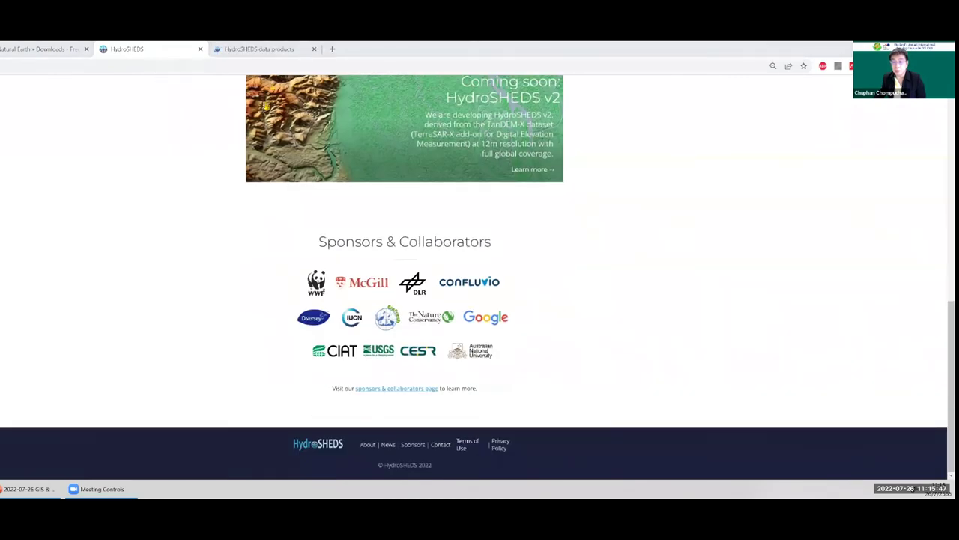
{"action": "left_click", "coordinate": [264, 49]}
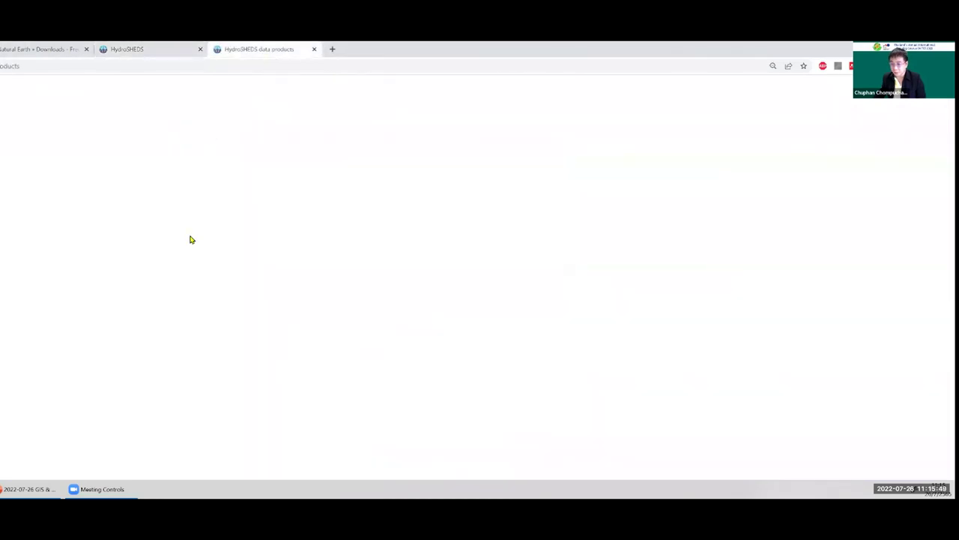
Review the core and secondary product descriptions on the HydroSHEDS data products page, highlighting "SRTM elevation"
{"action": "scroll", "coordinate": [187, 248], "scroll_direction": "down", "scroll_amount": 4}
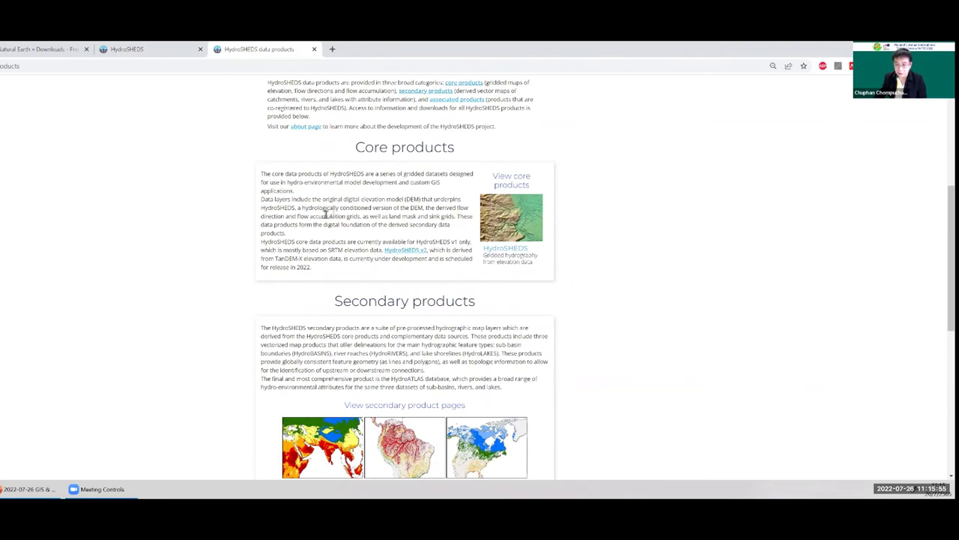
{"action": "left_click_drag", "start_coordinate": [328, 249], "coordinate": [369, 249]}
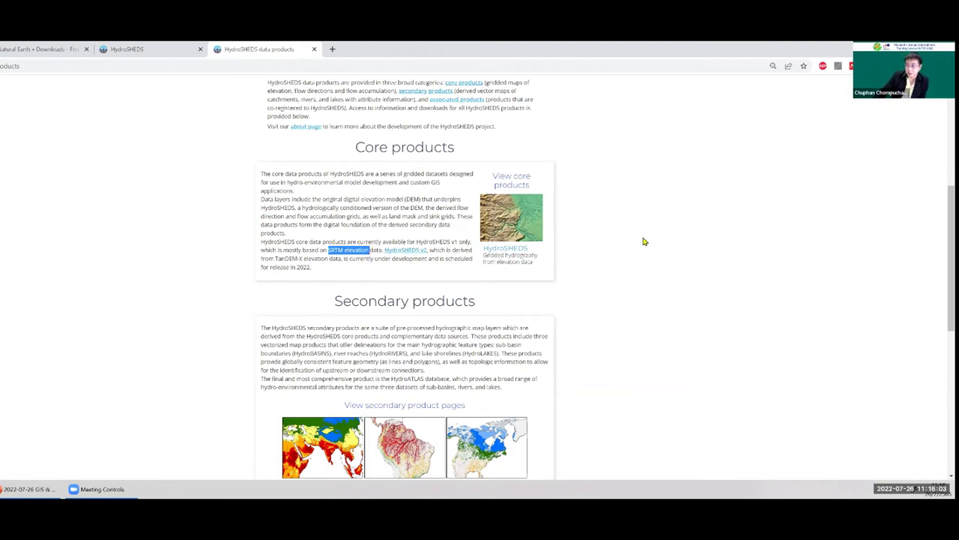
{"action": "scroll", "coordinate": [644, 241], "scroll_direction": "down", "scroll_amount": 1}
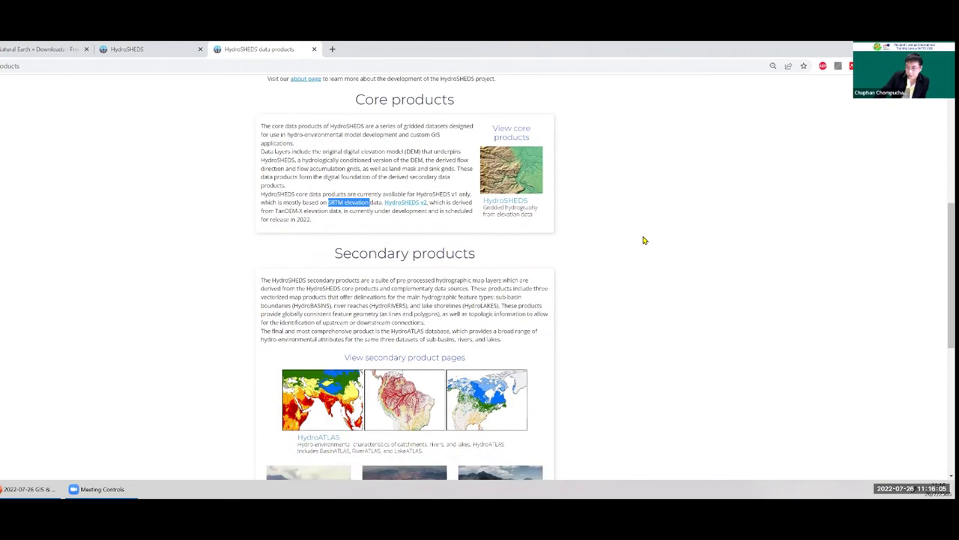
{"action": "scroll", "coordinate": [644, 240], "scroll_direction": "down", "scroll_amount": 3}
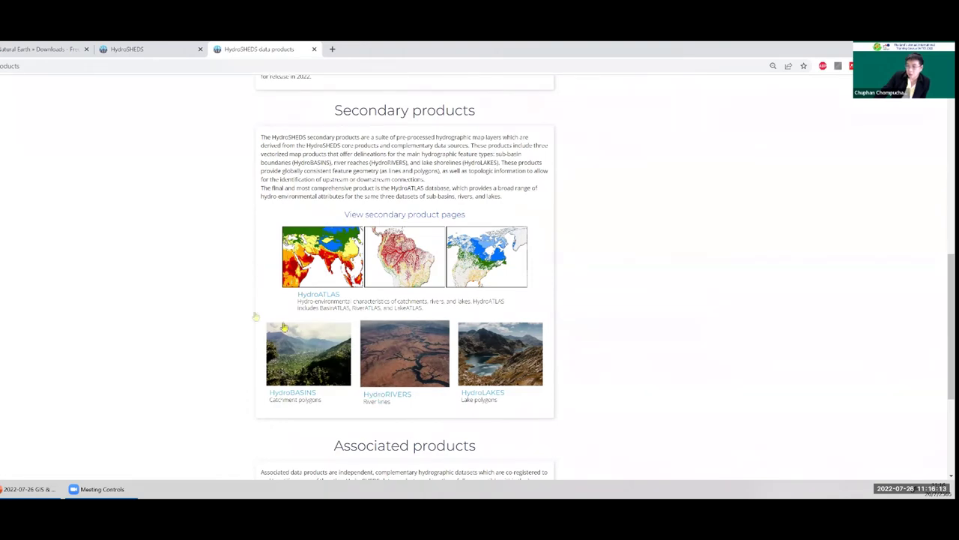
{"action": "scroll", "coordinate": [253, 313], "scroll_direction": "up", "scroll_amount": 2}
{"action": "scroll", "coordinate": [253, 313], "scroll_direction": "up", "scroll_amount": 1}
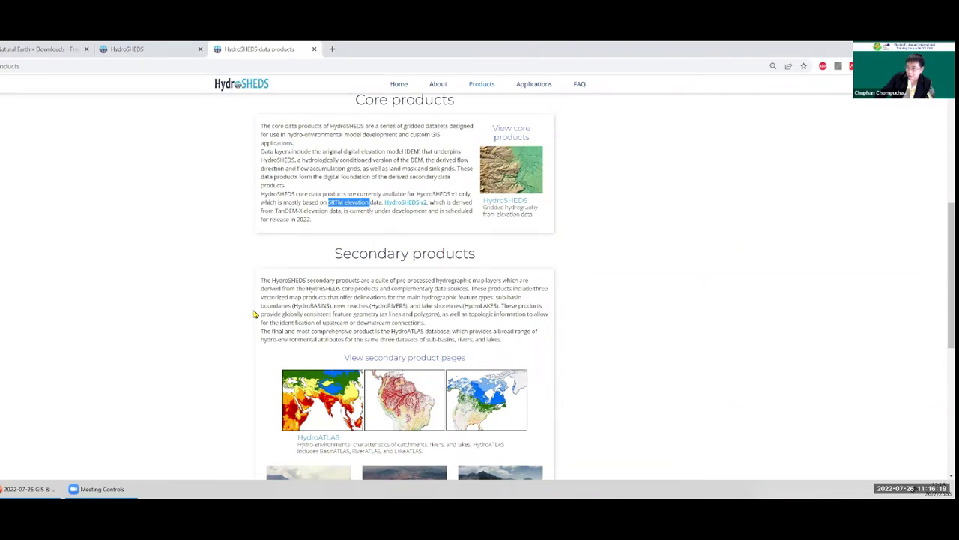
{"action": "left_click", "coordinate": [200, 244]}
{"action": "scroll", "coordinate": [200, 243], "scroll_direction": "up", "scroll_amount": 1}
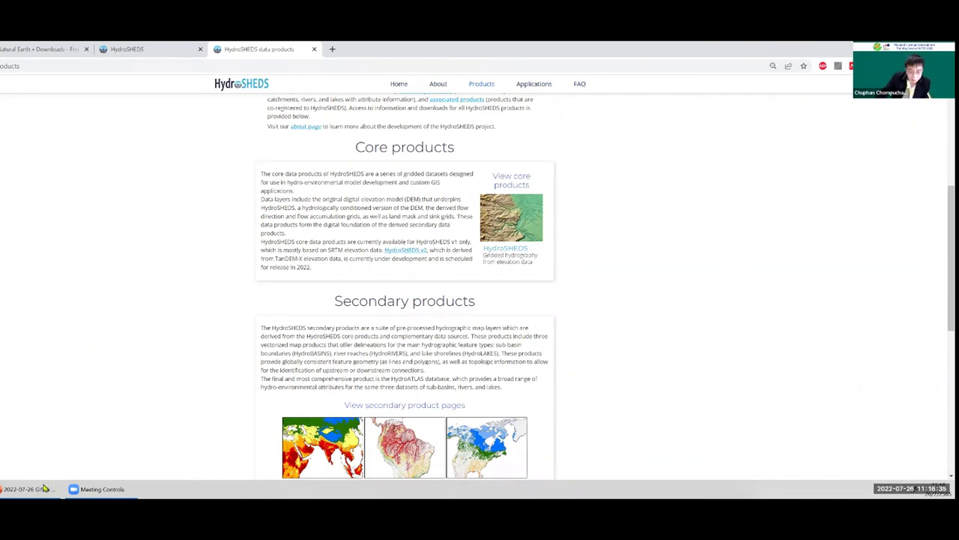
Return to the PowerPoint presentation, advance to slide 37 and copy the HiHydroSoil v2.0 project address
{"action": "key", "text": "alt+Tab"}
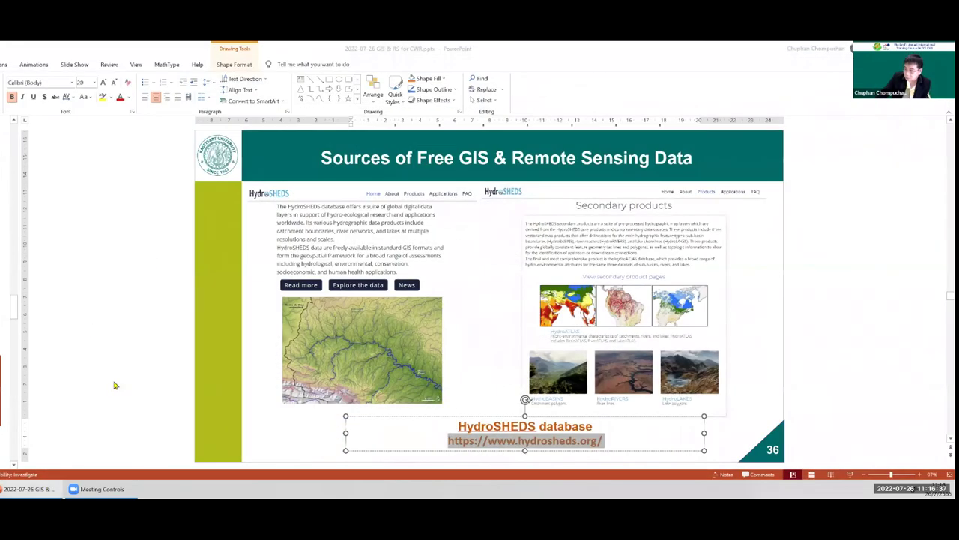
{"action": "scroll", "coordinate": [119, 383], "scroll_direction": "down", "scroll_amount": 1}
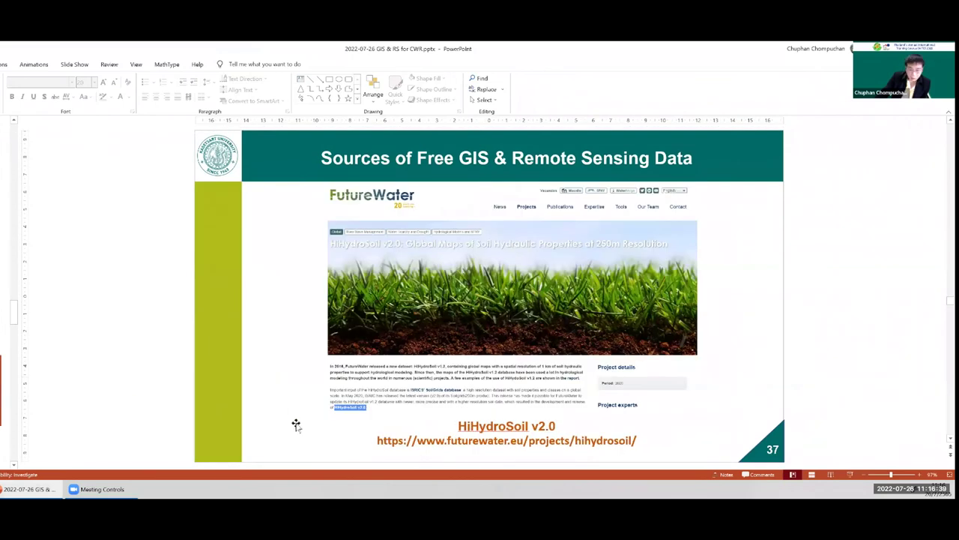
{"action": "left_click", "coordinate": [379, 441]}
{"action": "left_click_drag", "start_coordinate": [379, 440], "coordinate": [619, 443]}
{"action": "right_click", "coordinate": [612, 443]}
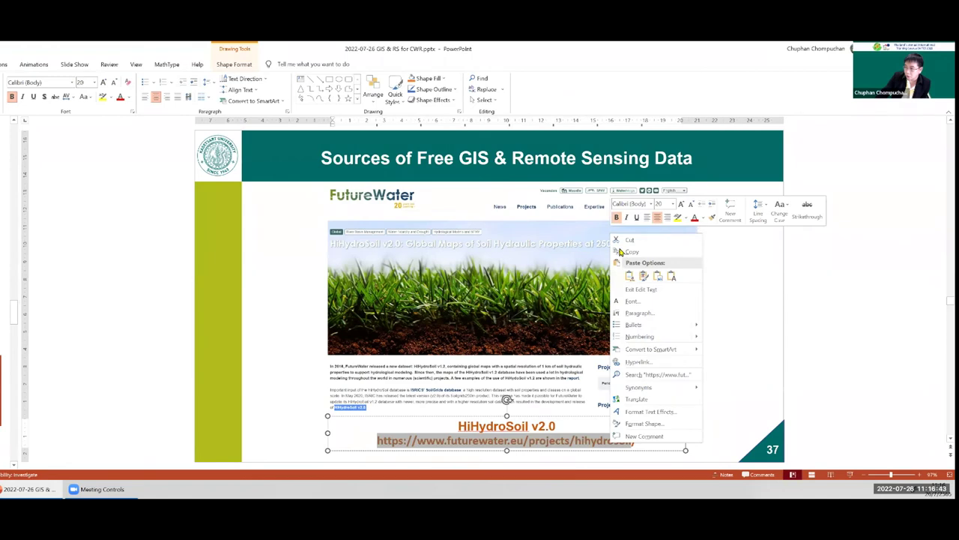
{"action": "left_click", "coordinate": [212, 321]}
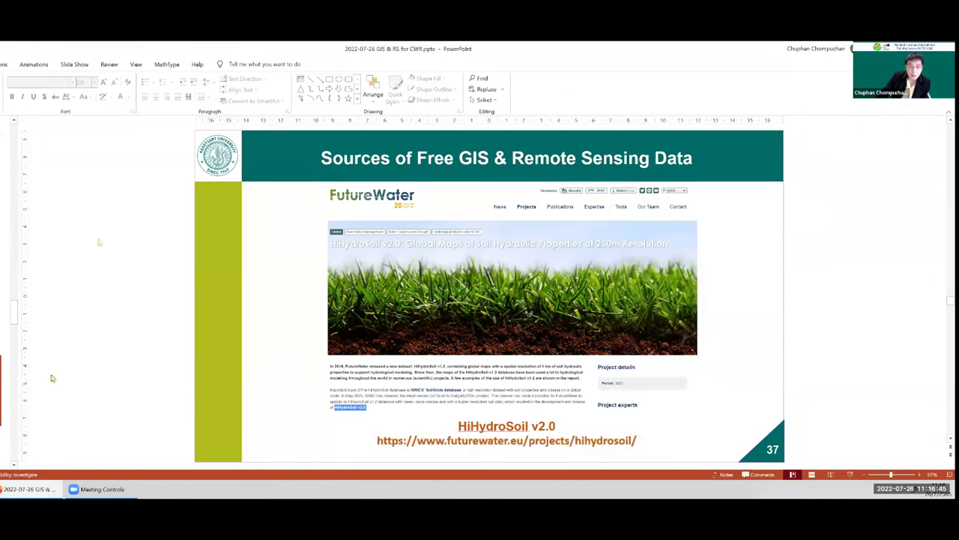
Switch to the browser, load the copied HiHydroSoil address in the data products tab and close the HydroSHEDS home tab
{"action": "key", "text": "alt+Tab"}
{"action": "right_click", "coordinate": [234, 70]}
{"action": "left_click", "coordinate": [322, 157]}
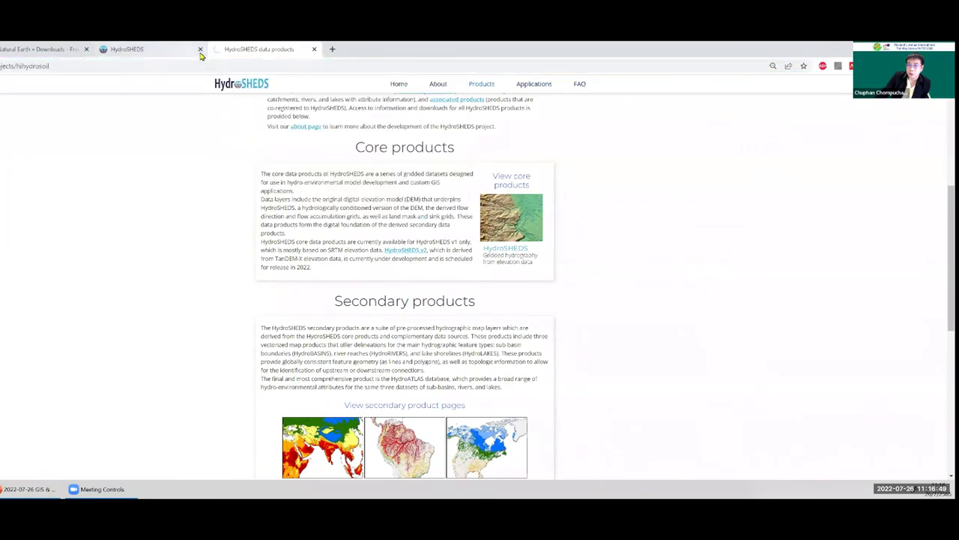
{"action": "left_click", "coordinate": [200, 51]}
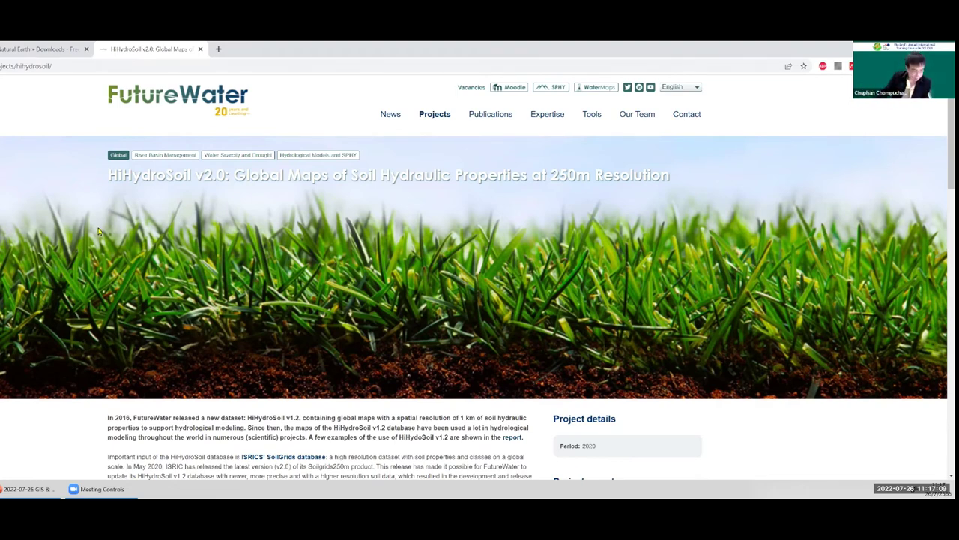
Read through the HiHydroSoil v2.0 page, covering its introduction, list of included data and download section
{"action": "scroll", "coordinate": [96, 233], "scroll_direction": "down", "scroll_amount": 1}
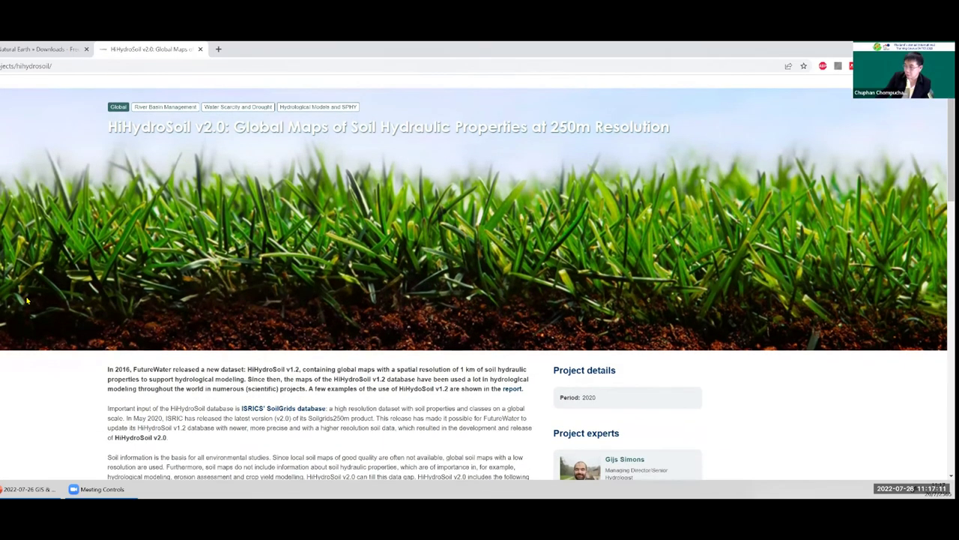
{"action": "scroll", "coordinate": [26, 300], "scroll_direction": "down", "scroll_amount": 1}
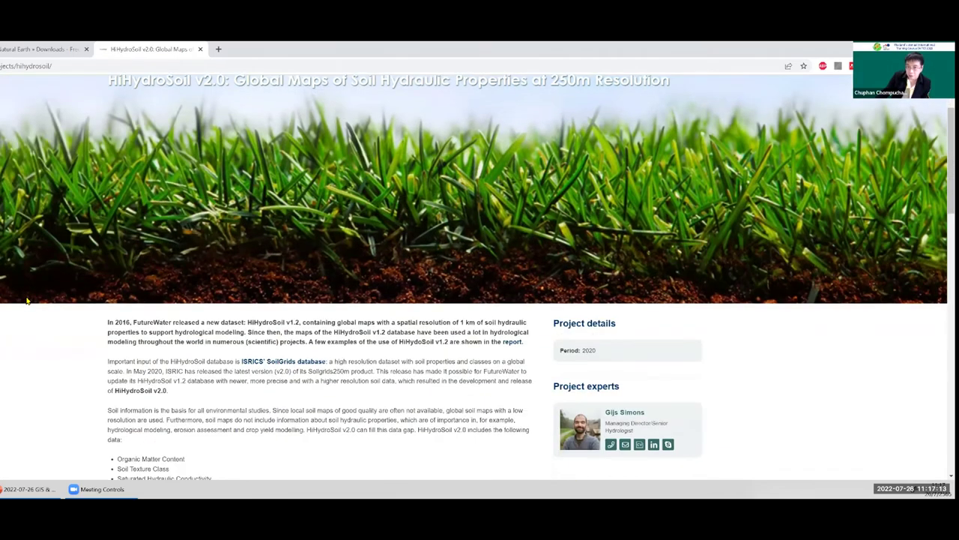
{"action": "scroll", "coordinate": [26, 299], "scroll_direction": "down", "scroll_amount": 5}
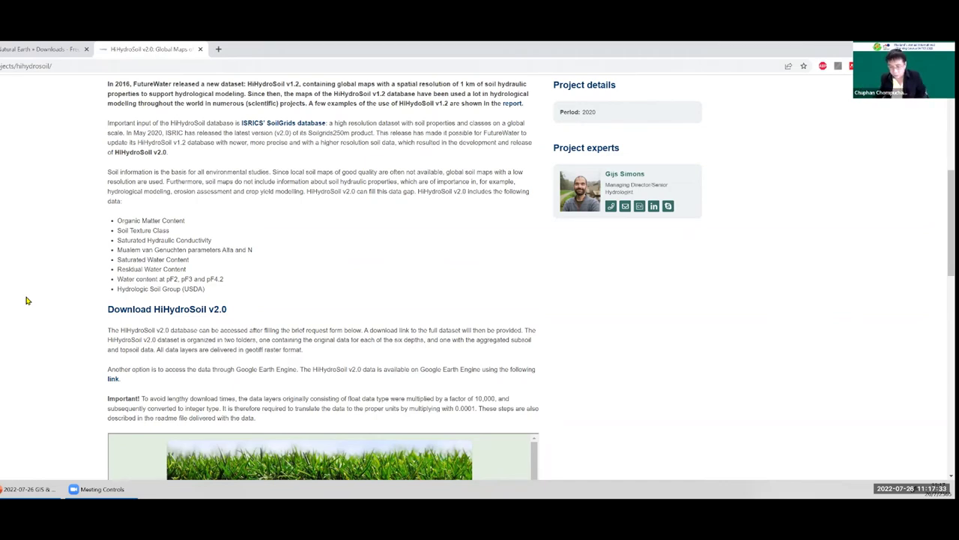
{"action": "scroll", "coordinate": [66, 287], "scroll_direction": "down", "scroll_amount": 1}
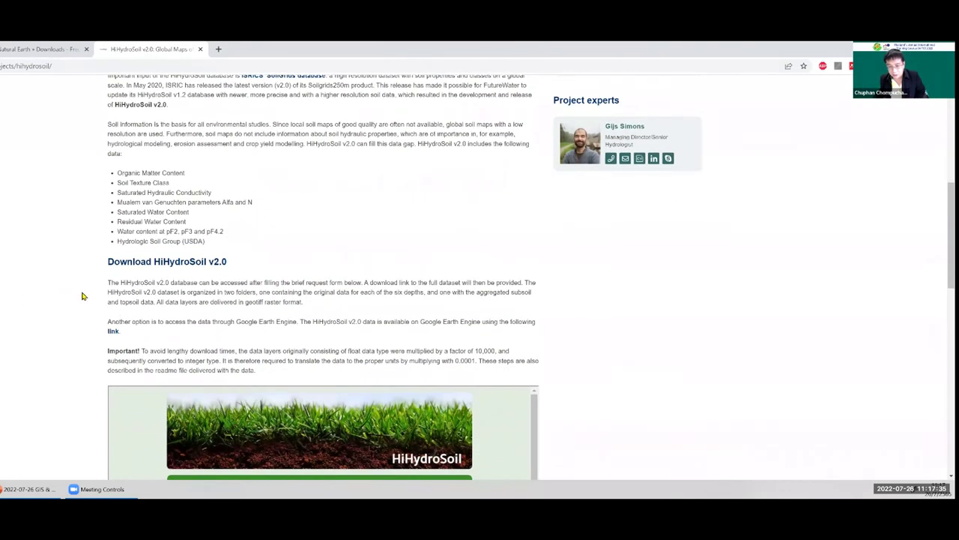
{"action": "scroll", "coordinate": [83, 296], "scroll_direction": "down", "scroll_amount": 2}
{"action": "scroll", "coordinate": [84, 296], "scroll_direction": "down", "scroll_amount": 2}
{"action": "scroll", "coordinate": [83, 296], "scroll_direction": "up", "scroll_amount": 1}
{"action": "scroll", "coordinate": [83, 296], "scroll_direction": "up", "scroll_amount": 3}
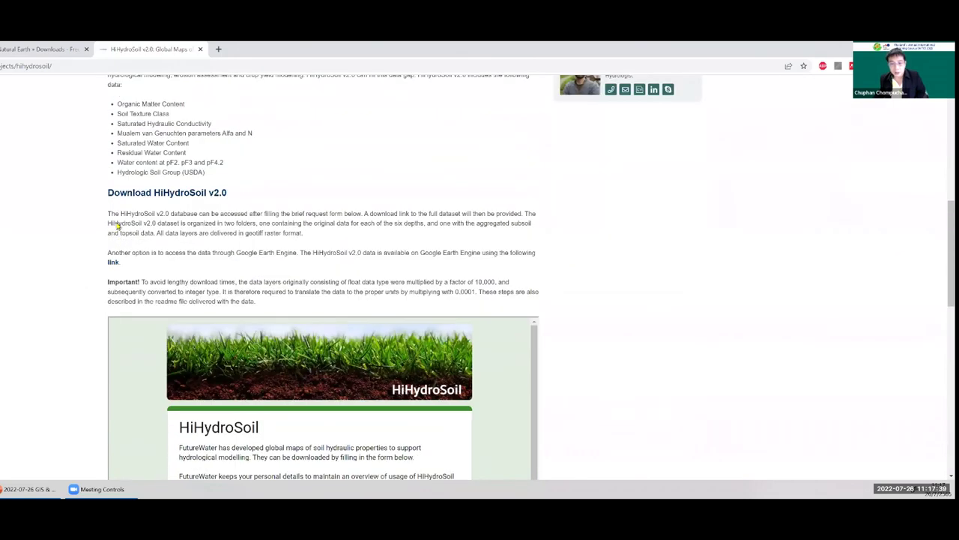
{"action": "left_click_drag", "start_coordinate": [117, 218], "coordinate": [271, 293]}
{"action": "left_click", "coordinate": [271, 293]}
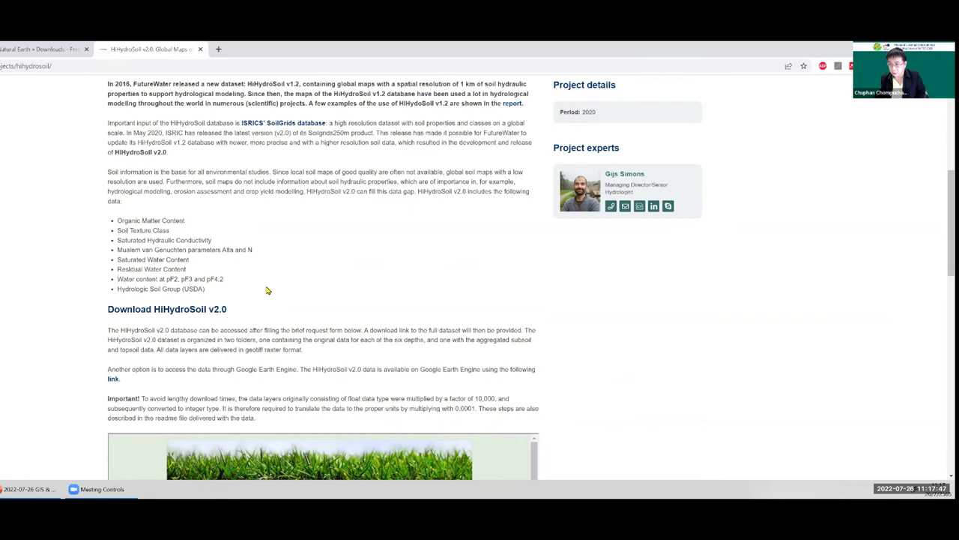
Highlight in turn "spatial resolution of 1 km", "soil hydraulic properties", "Saturated Water Content" and "pF2, pF3 and pF4.2" in the HiHydroSoil description
{"action": "left_click_drag", "start_coordinate": [396, 84], "coordinate": [473, 87]}
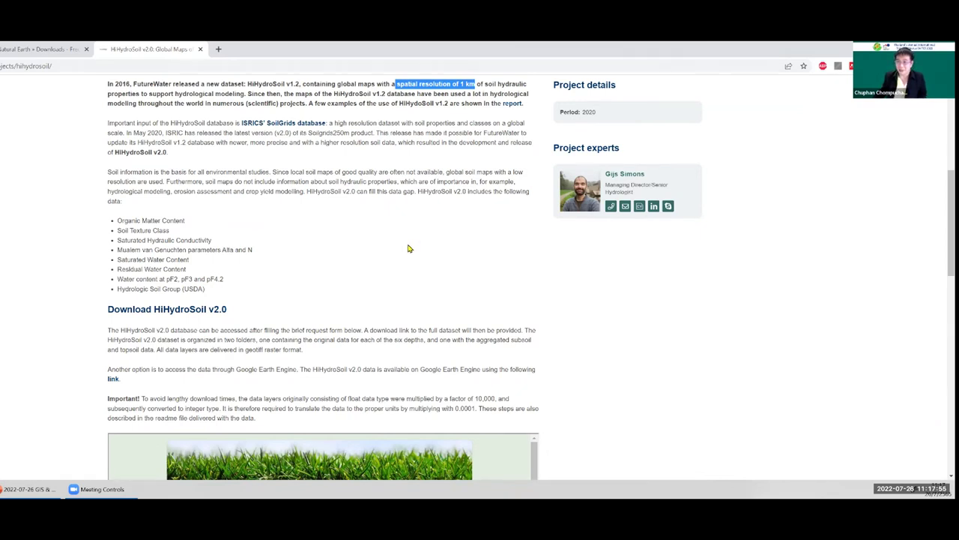
{"action": "left_click", "coordinate": [488, 86]}
{"action": "left_click_drag", "start_coordinate": [487, 87], "coordinate": [140, 95]}
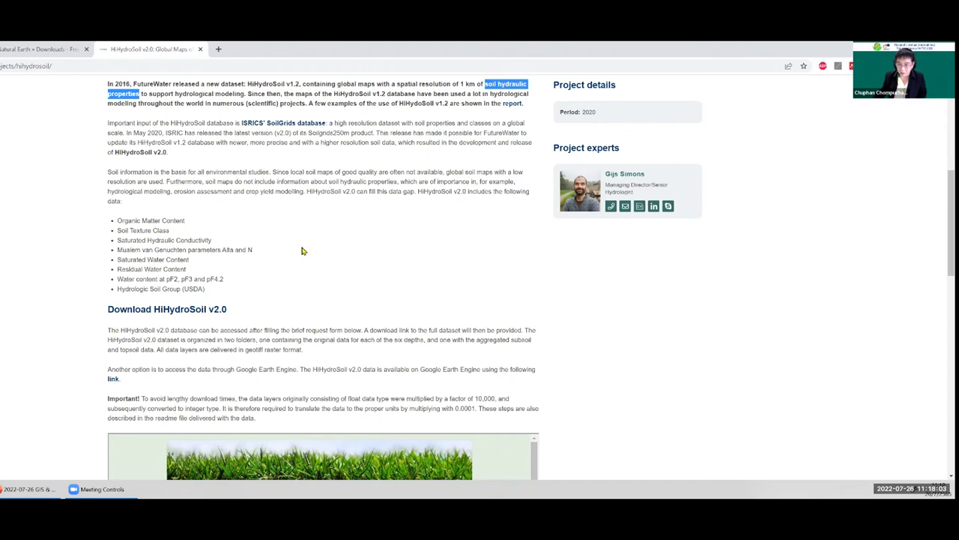
{"action": "left_click_drag", "start_coordinate": [116, 260], "coordinate": [201, 261]}
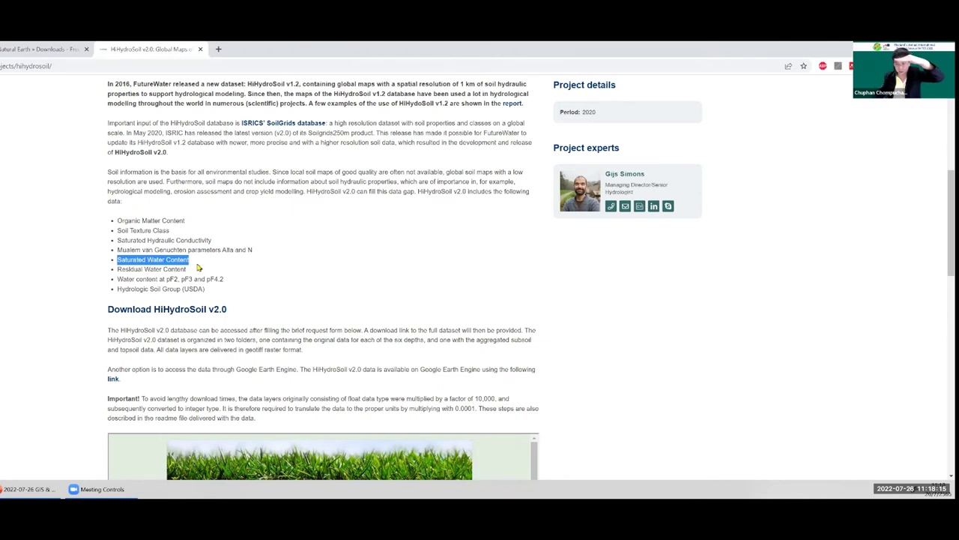
{"action": "left_click_drag", "start_coordinate": [164, 279], "coordinate": [227, 280]}
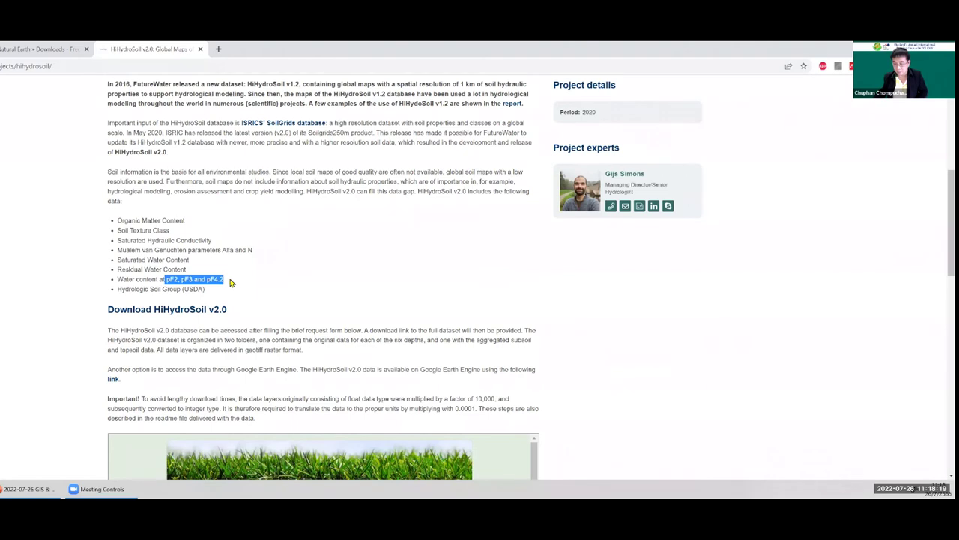
Highlight in turn pF2, pF4.2 and the whole "pF2, pF3 and pF4.2" phrase in the HiHydroSoil data list, then clear the highlight
{"action": "left_click_drag", "start_coordinate": [167, 279], "coordinate": [180, 278]}
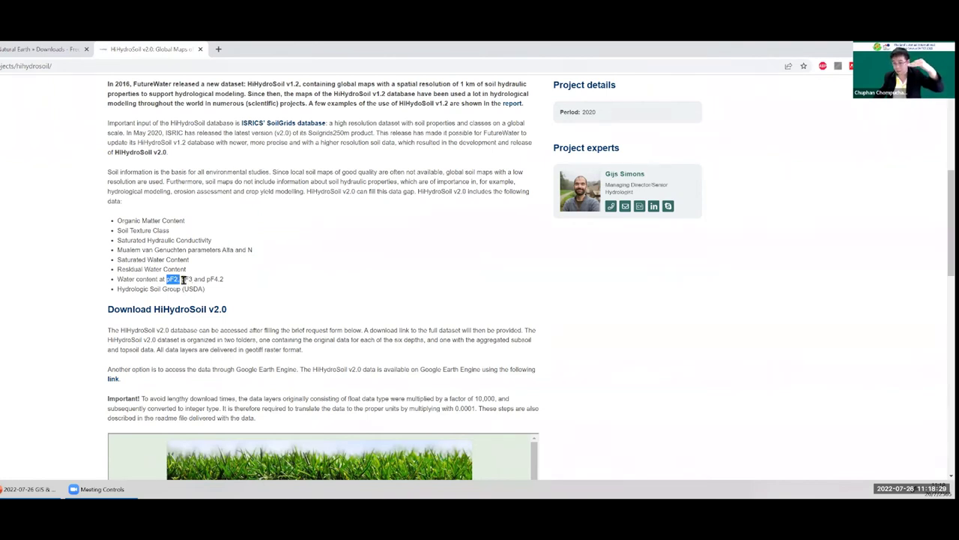
{"action": "left_click_drag", "start_coordinate": [182, 279], "coordinate": [223, 280]}
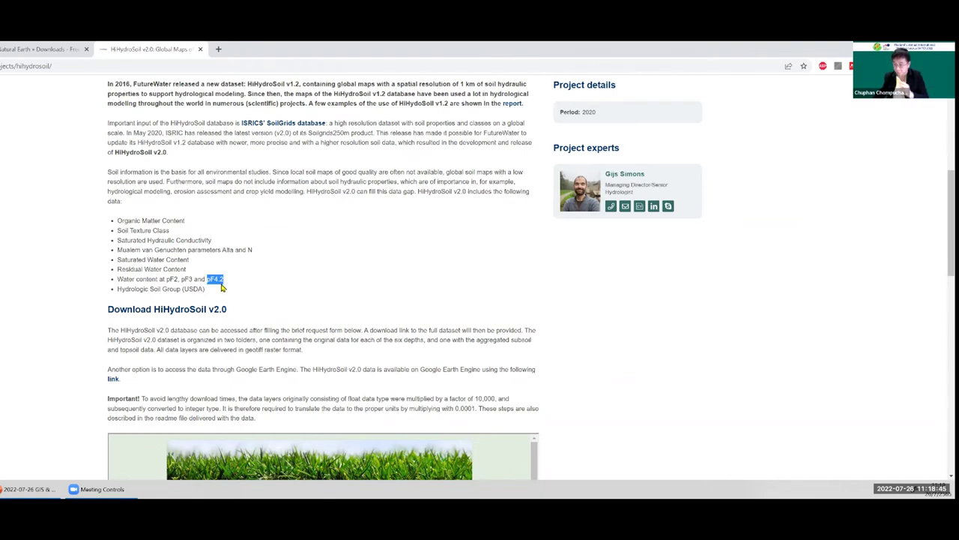
{"action": "left_click_drag", "start_coordinate": [166, 279], "coordinate": [224, 281]}
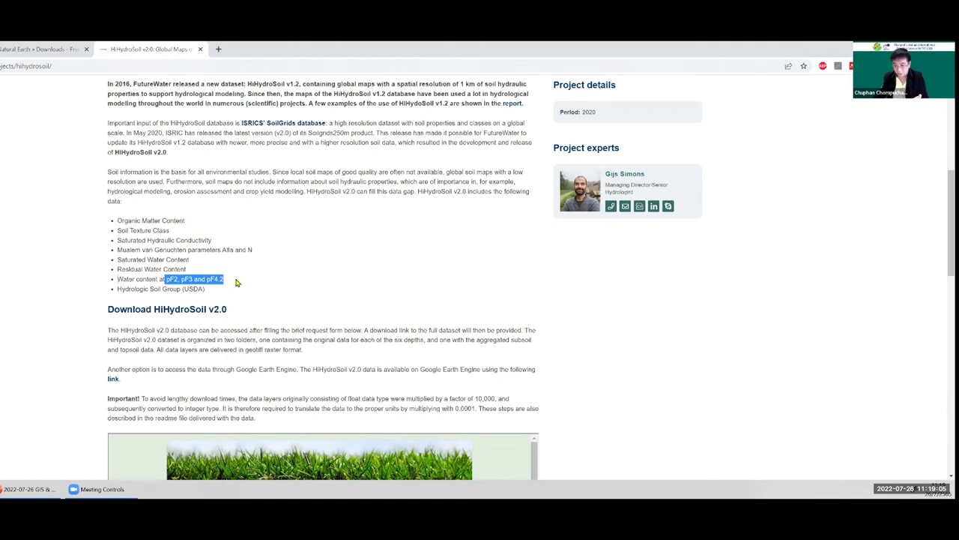
{"action": "left_click", "coordinate": [237, 283]}
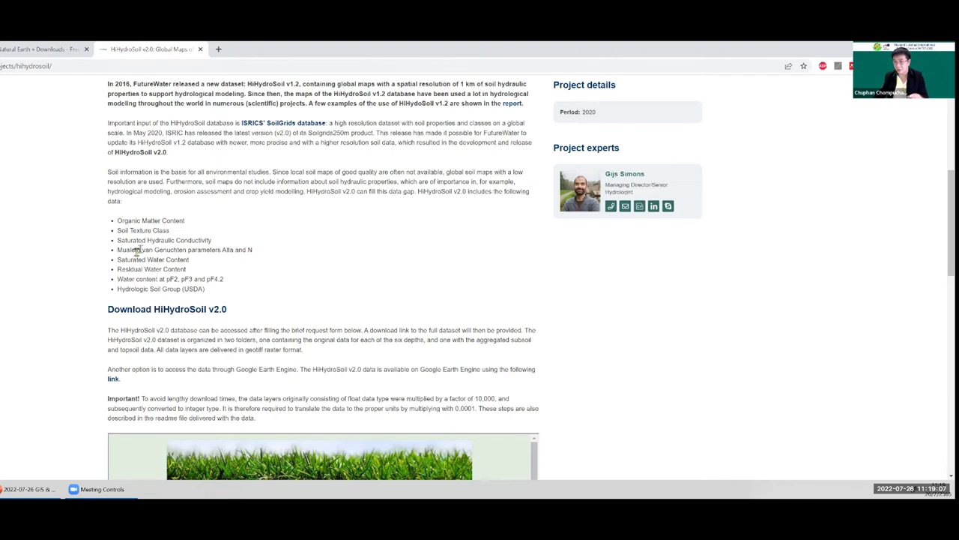
Return to the PowerPoint presentation, advance to slide 38 and copy the SoilGrids250m 2.0 address
{"action": "left_click", "coordinate": [45, 488]}
{"action": "scroll", "coordinate": [122, 388], "scroll_direction": "down", "scroll_amount": 2}
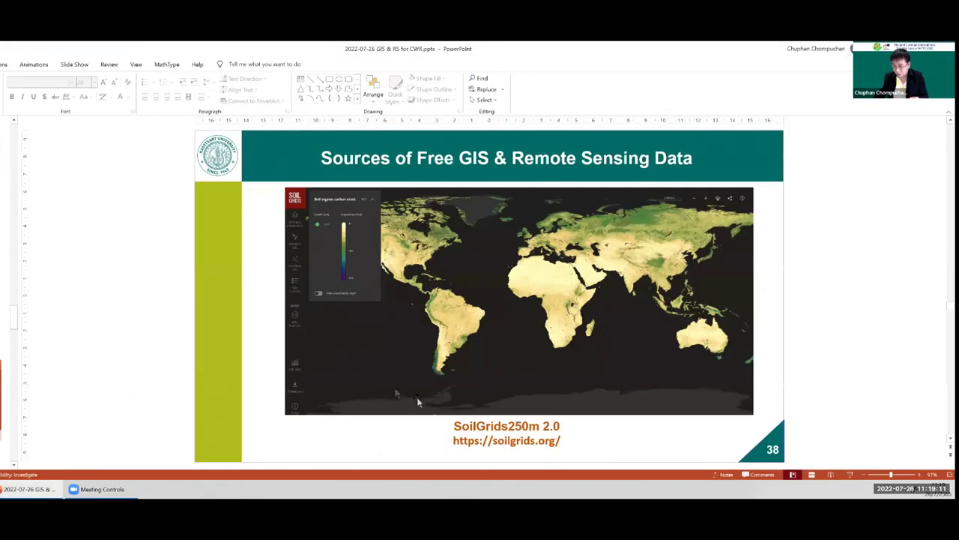
{"action": "left_click_drag", "start_coordinate": [453, 441], "coordinate": [559, 441]}
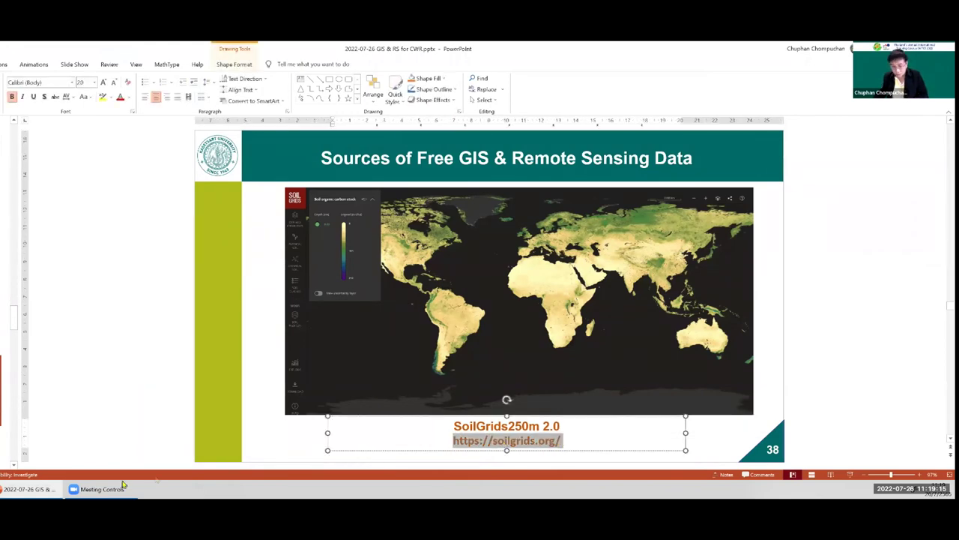
{"action": "key", "text": "alt+Tab"}
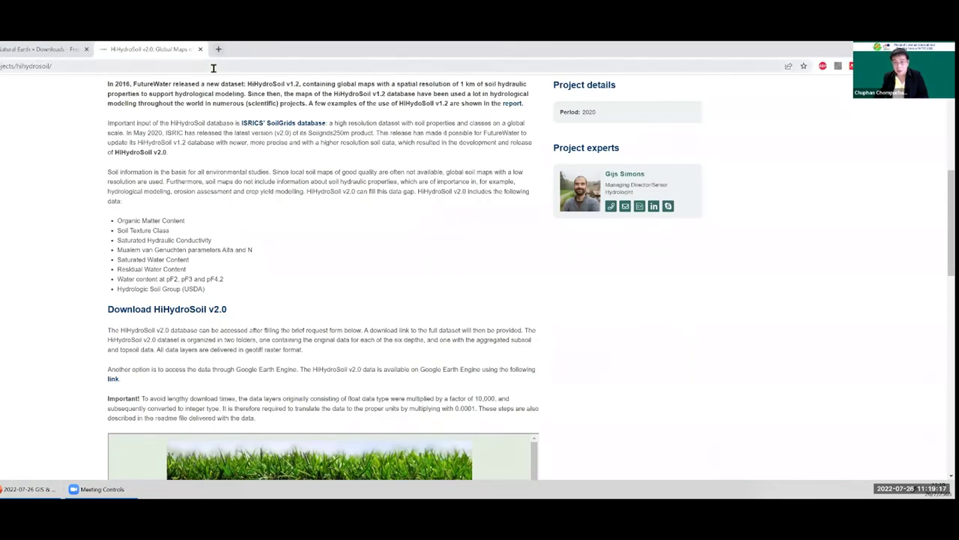
{"action": "left_click", "coordinate": [213, 68]}
{"action": "key", "text": "ctrl+v"}
{"action": "key", "text": "Return"}
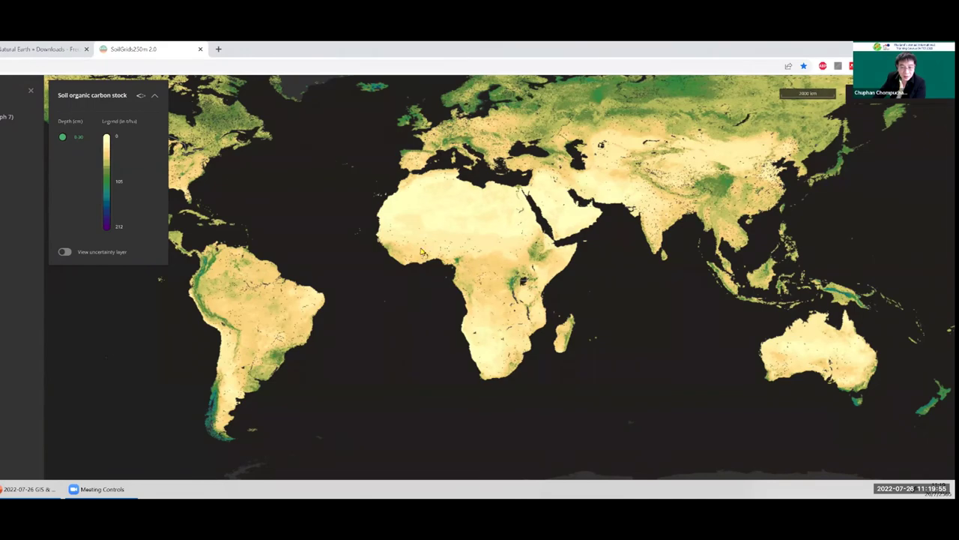
Examine the SoilGrids soil organic carbon stock map over Southeast Asia, focusing closely on Thailand and the land around its gulf
{"action": "left_click_drag", "start_coordinate": [676, 238], "coordinate": [383, 272]}
{"action": "scroll", "coordinate": [382, 273], "scroll_direction": "up", "scroll_amount": 5}
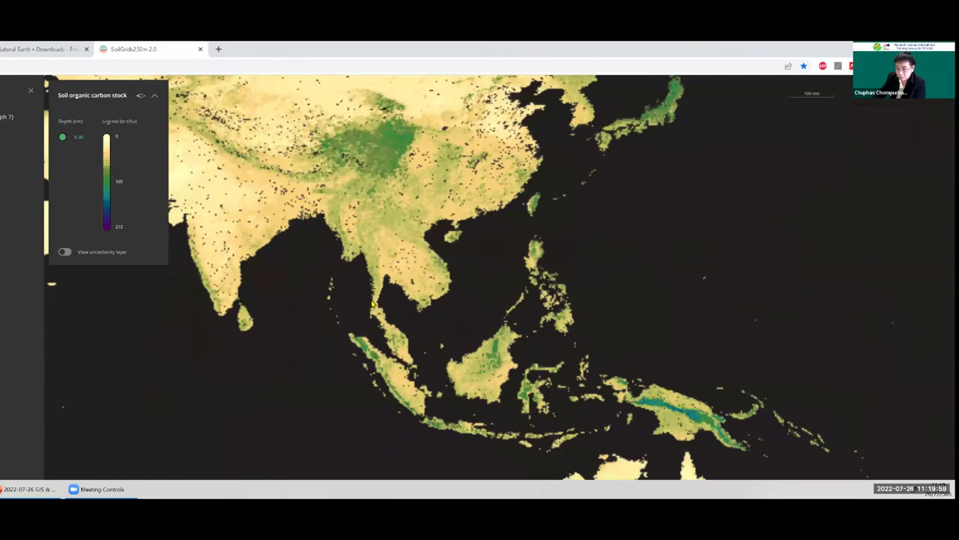
{"action": "scroll", "coordinate": [384, 278], "scroll_direction": "up", "scroll_amount": 4}
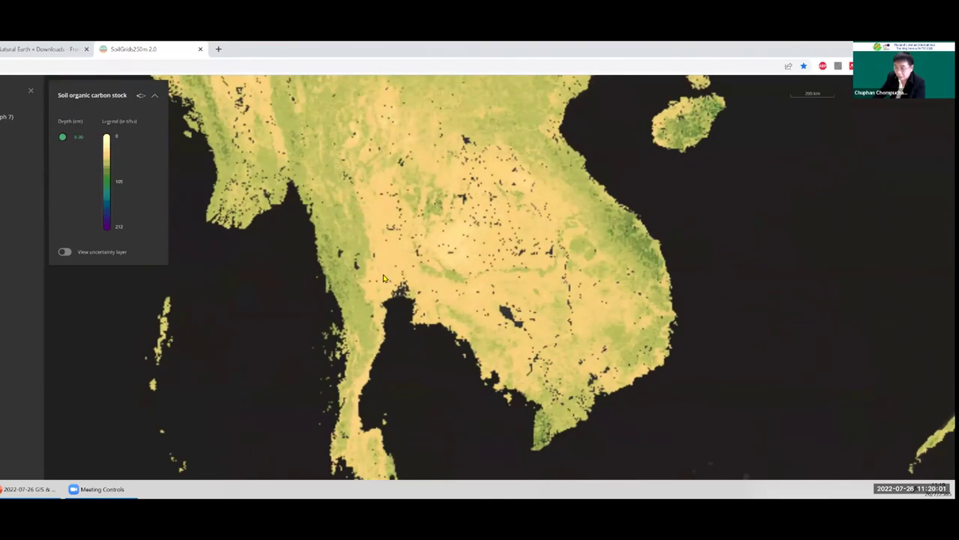
{"action": "scroll", "coordinate": [383, 278], "scroll_direction": "up", "scroll_amount": 2}
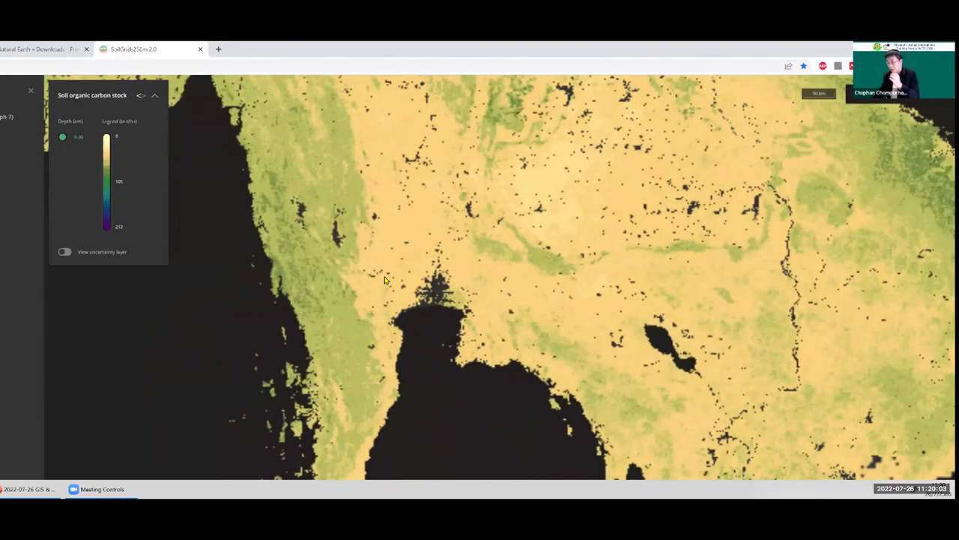
{"action": "scroll", "coordinate": [399, 357], "scroll_direction": "up", "scroll_amount": 2}
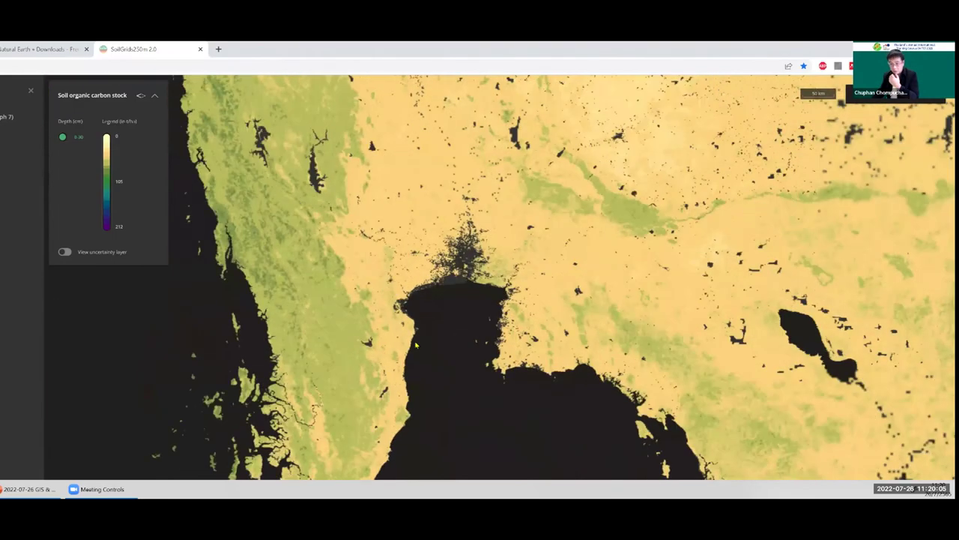
{"action": "scroll", "coordinate": [446, 344], "scroll_direction": "up", "scroll_amount": 2}
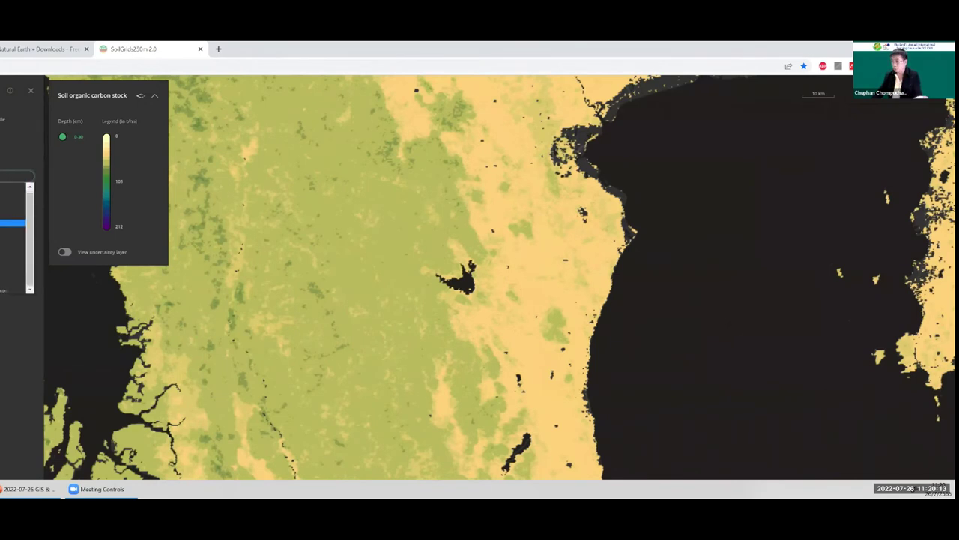
{"action": "key", "text": "Return"}
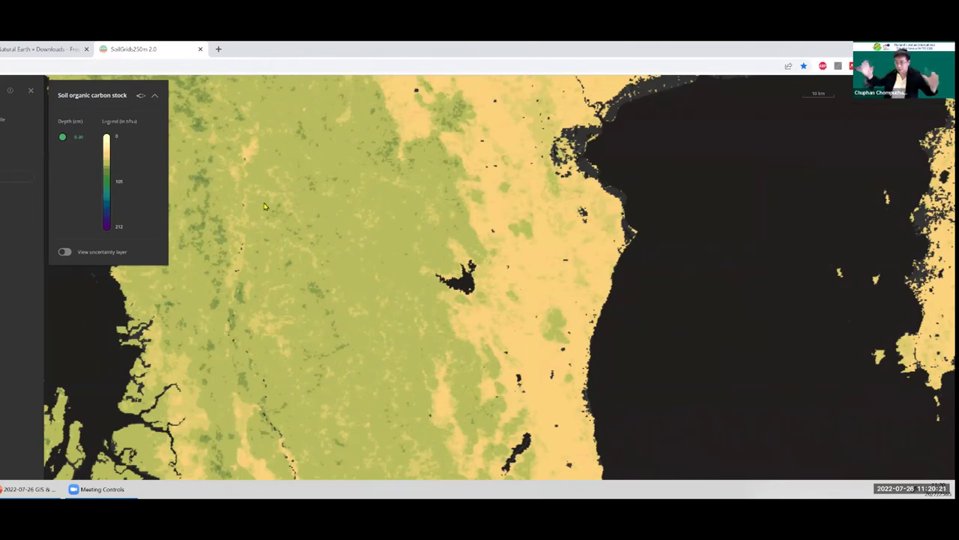
{"action": "left_click_drag", "start_coordinate": [339, 272], "coordinate": [390, 257]}
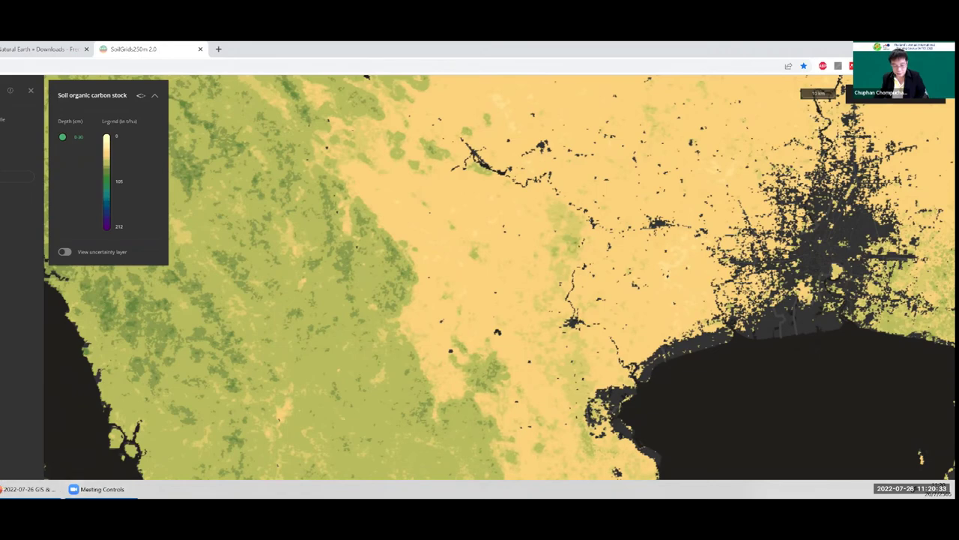
Return to the PowerPoint presentation, advance to slide 39 and copy the Global Hydrologic Soil Groups (HYSOGs250m) address
{"action": "left_click", "coordinate": [15, 482]}
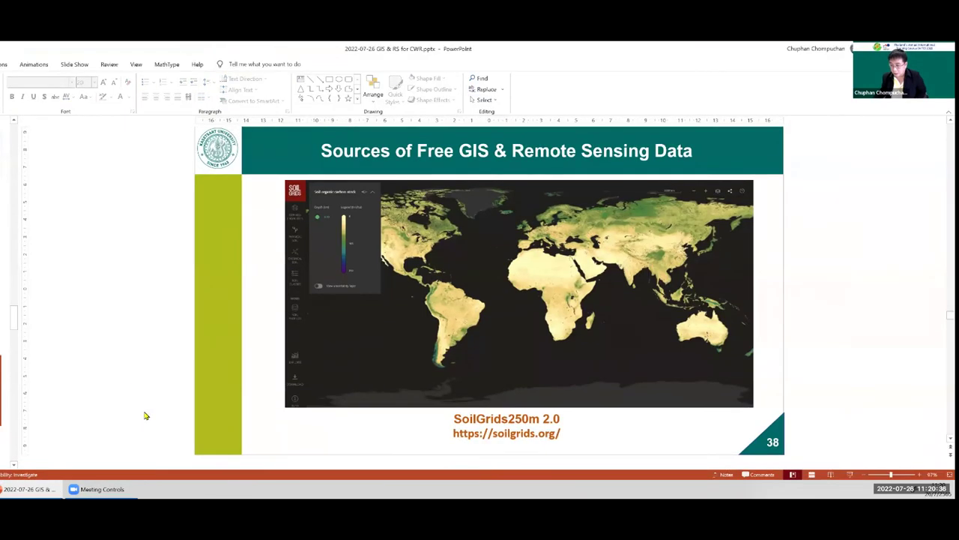
{"action": "scroll", "coordinate": [216, 405], "scroll_direction": "down", "scroll_amount": 1}
{"action": "left_click_drag", "start_coordinate": [340, 448], "coordinate": [677, 449]}
{"action": "key", "text": "ctrl+c"}
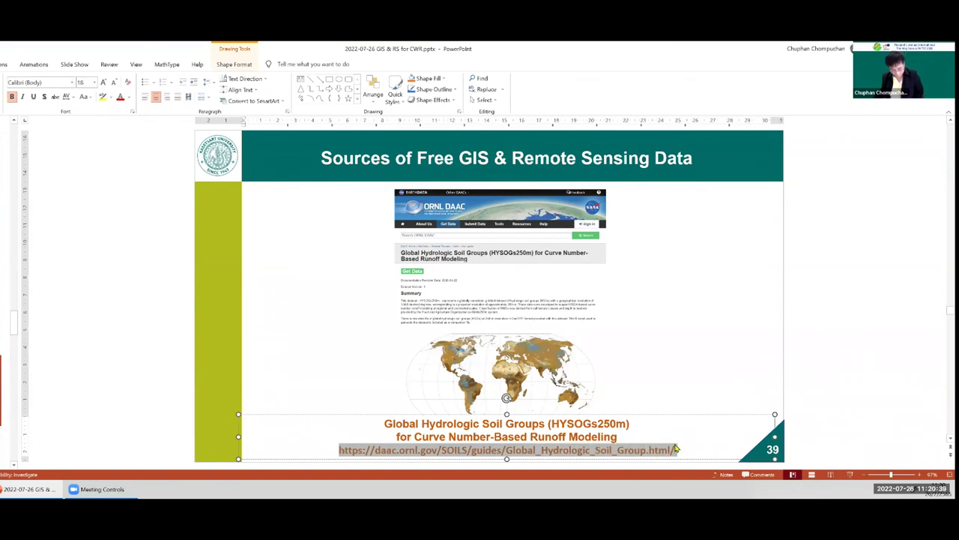
{"action": "left_click", "coordinate": [159, 417]}
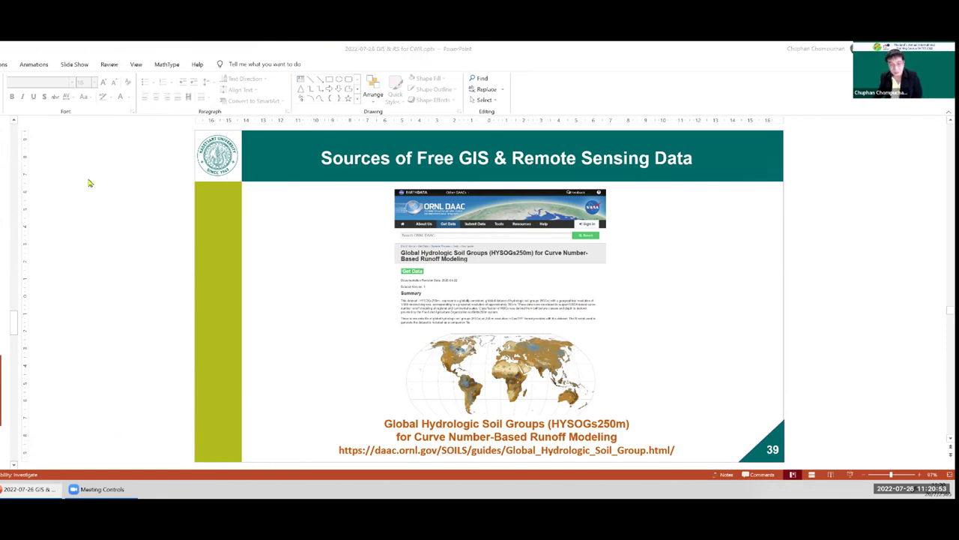
Switch to the browser and load the copied ORNL DAAC address, removing the slash after Global_Hydrologic_Soil_Group.html
{"action": "key", "text": "alt+Tab"}
{"action": "key", "text": "ctrl+v"}
{"action": "key", "text": "Return"}
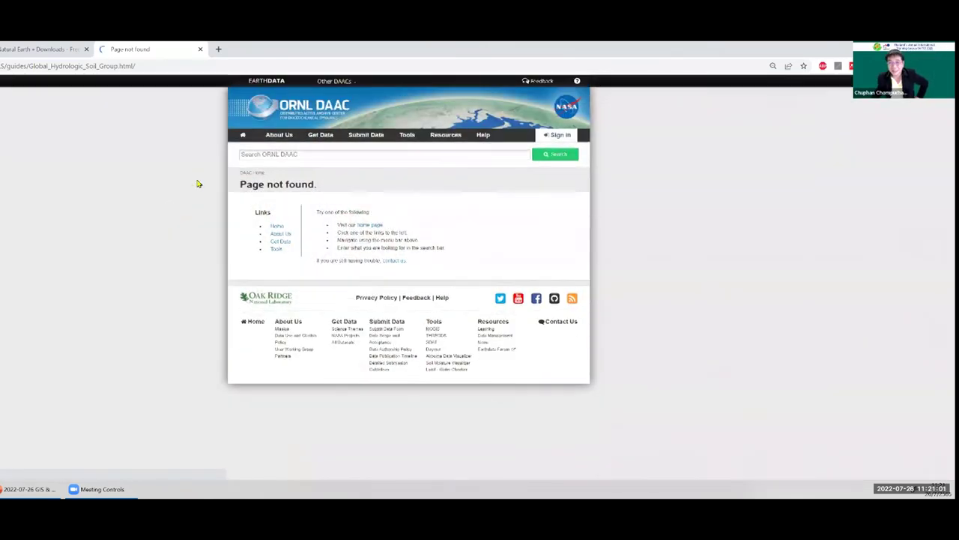
{"action": "left_click", "coordinate": [142, 66]}
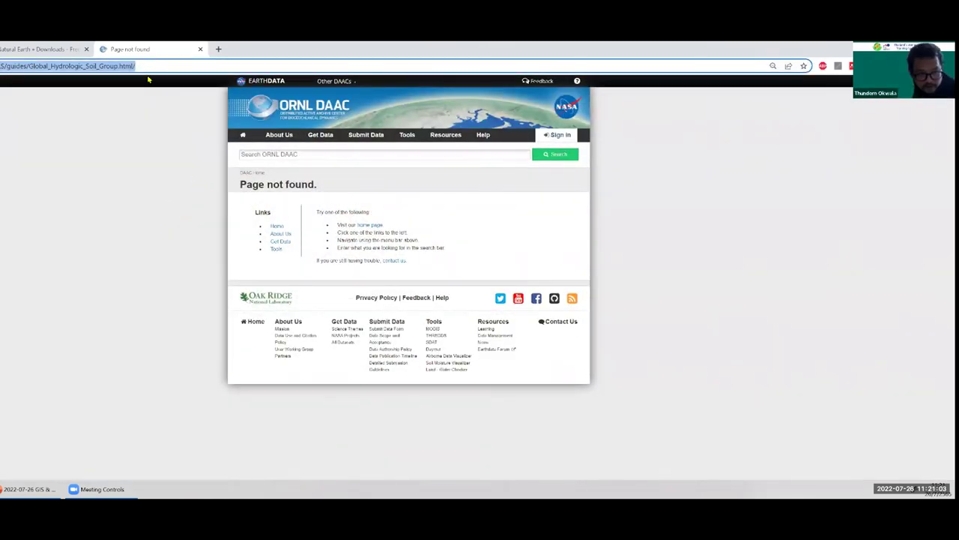
{"action": "key", "text": "End"}
{"action": "key", "text": "BackSpace"}
{"action": "key", "text": "Return"}
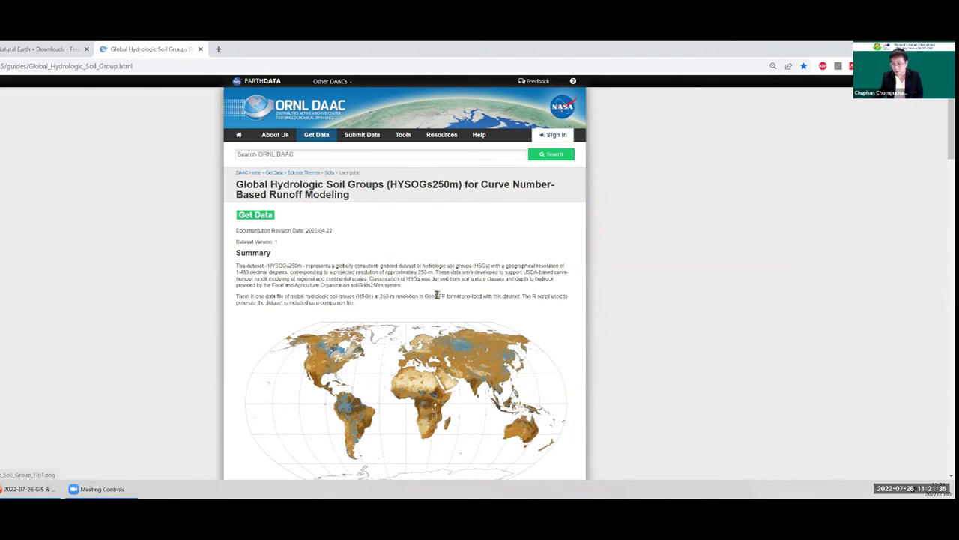
Examine the HYSOGs250m world map and its caption, highlighting the mention of soil groups A, B, C and D
{"action": "scroll", "coordinate": [688, 272], "scroll_direction": "down", "scroll_amount": 1}
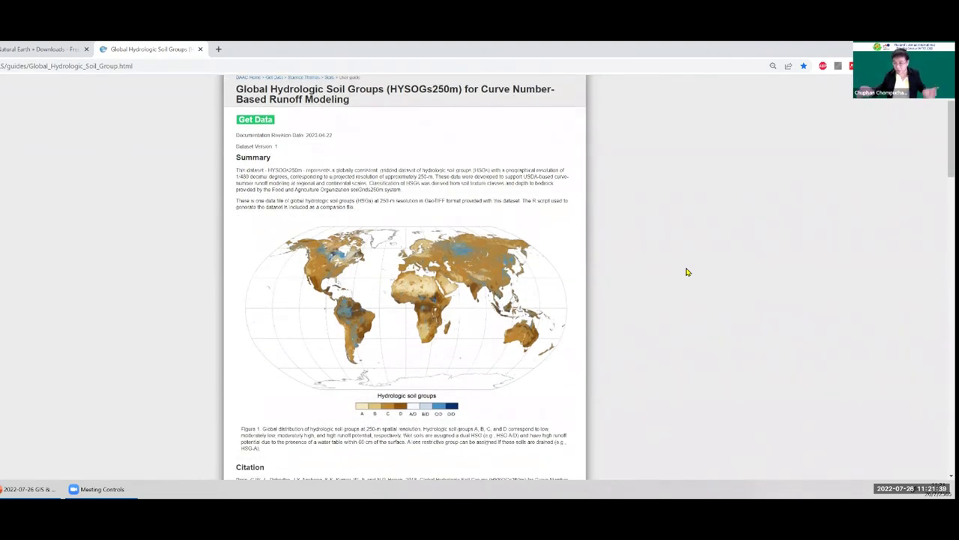
{"action": "left_click_drag", "start_coordinate": [467, 428], "coordinate": [512, 428]}
{"action": "left_click", "coordinate": [534, 428]}
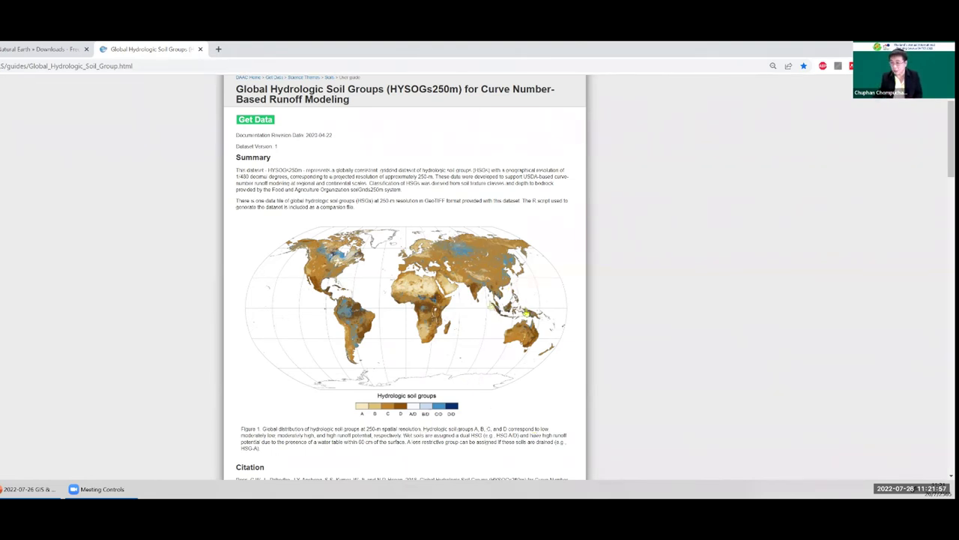
Return to the PowerPoint presentation, advance to slide 40 and copy the GlobeLand30 address
{"action": "left_click", "coordinate": [30, 488]}
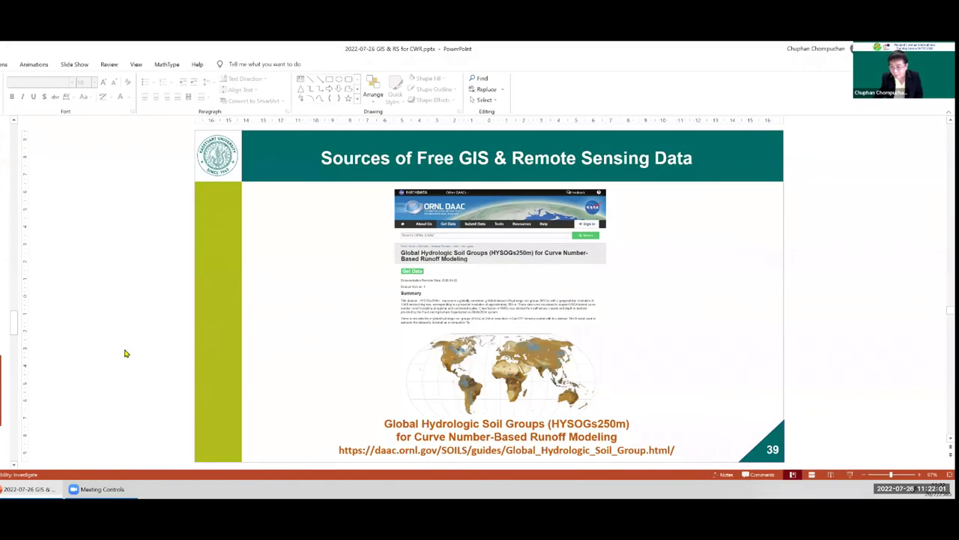
{"action": "scroll", "coordinate": [126, 353], "scroll_direction": "down", "scroll_amount": 1}
{"action": "scroll", "coordinate": [126, 353], "scroll_direction": "down", "scroll_amount": 3}
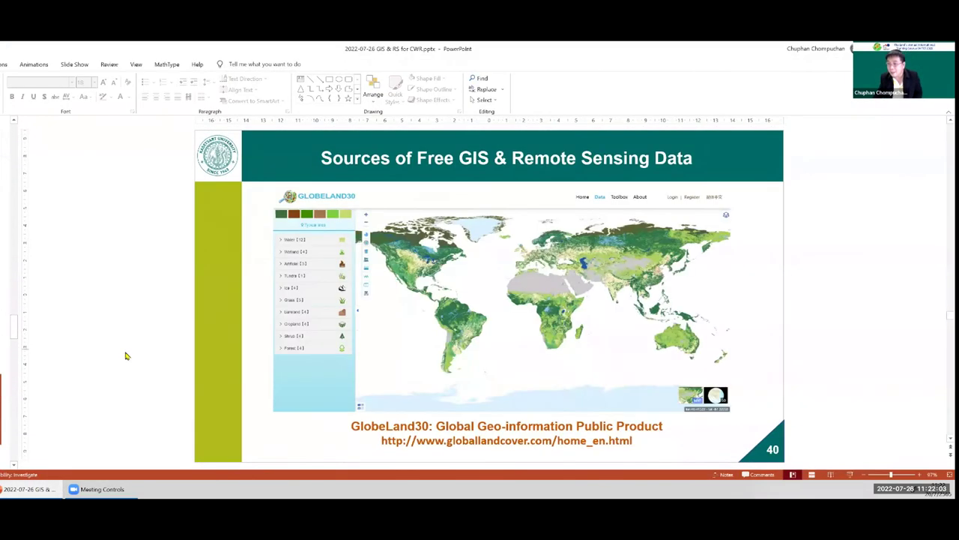
{"action": "left_click", "coordinate": [378, 439]}
{"action": "triple_click", "coordinate": [634, 441]}
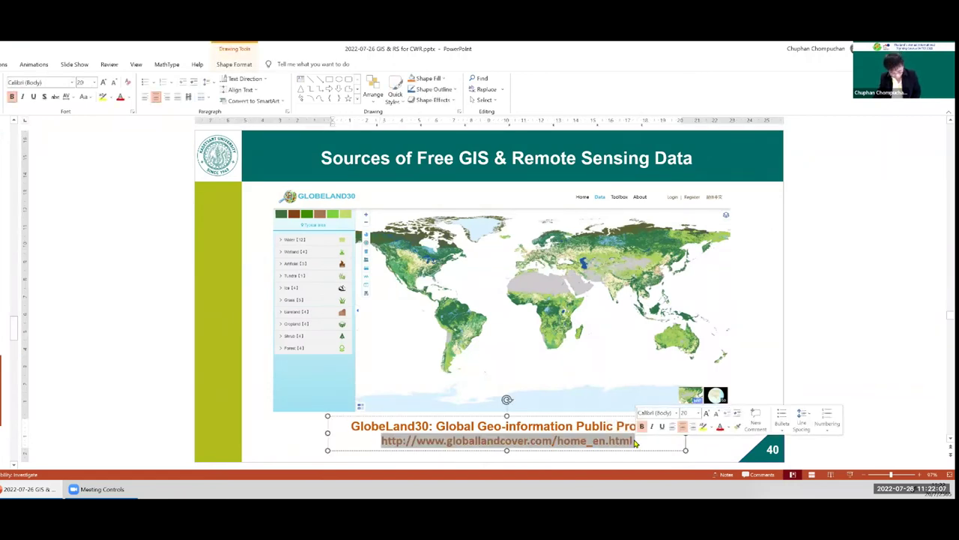
{"action": "left_click", "coordinate": [158, 407]}
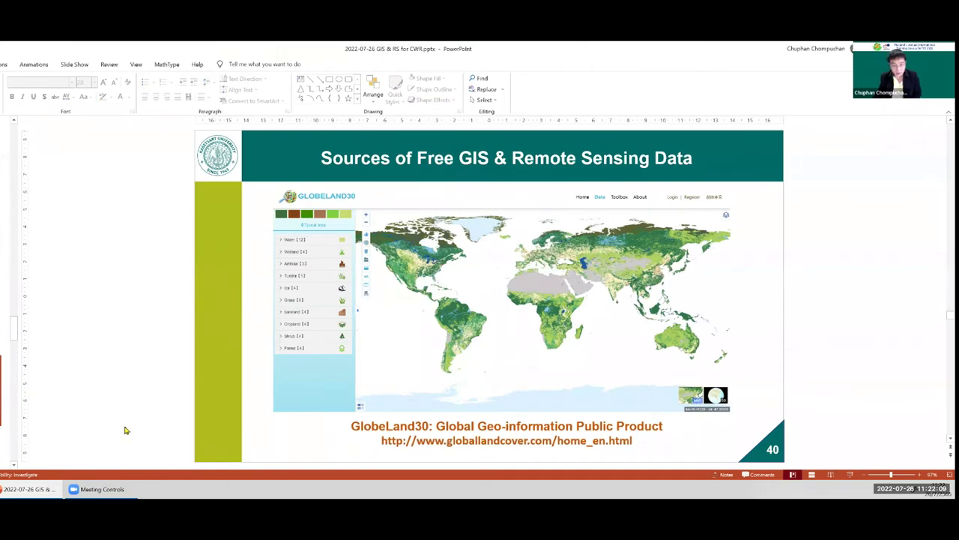
Switch to the browser and load the copied GlobeLand30 home page address in the HYSOGs250m tab
{"action": "left_click", "coordinate": [206, 65]}
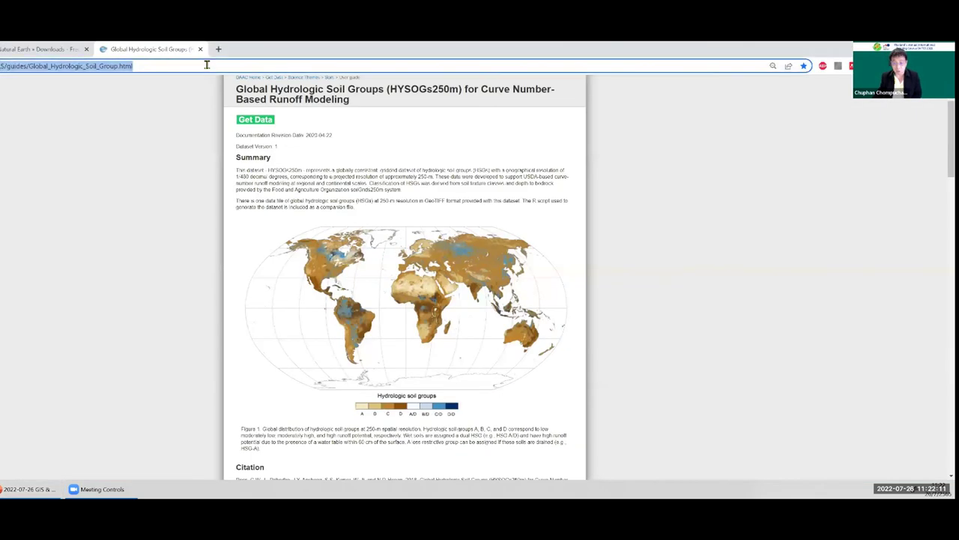
{"action": "key", "text": "ctrl+v"}
{"action": "key", "text": "Return"}
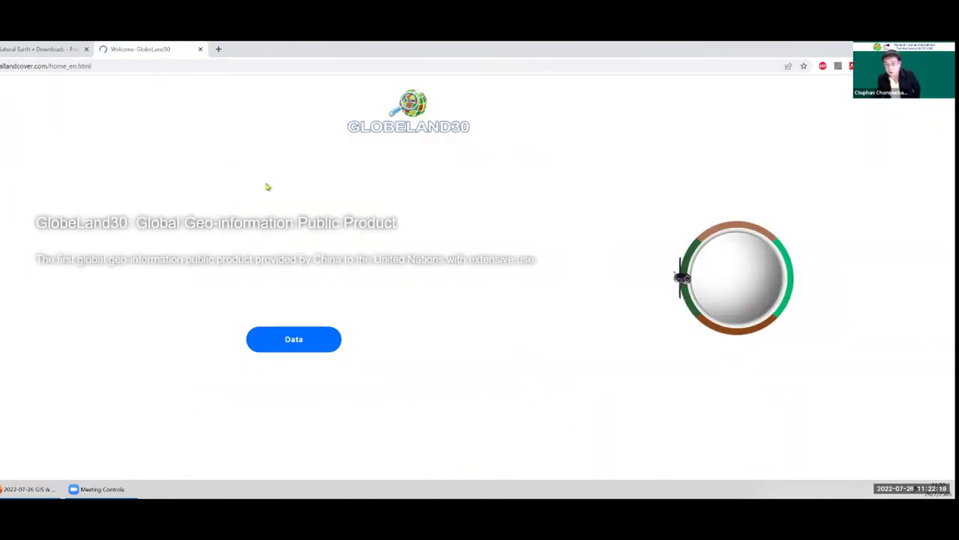
Open the GlobeLand30 data browsing page from the home page's Data section and choose to wait for it to respond
{"action": "left_click", "coordinate": [314, 342]}
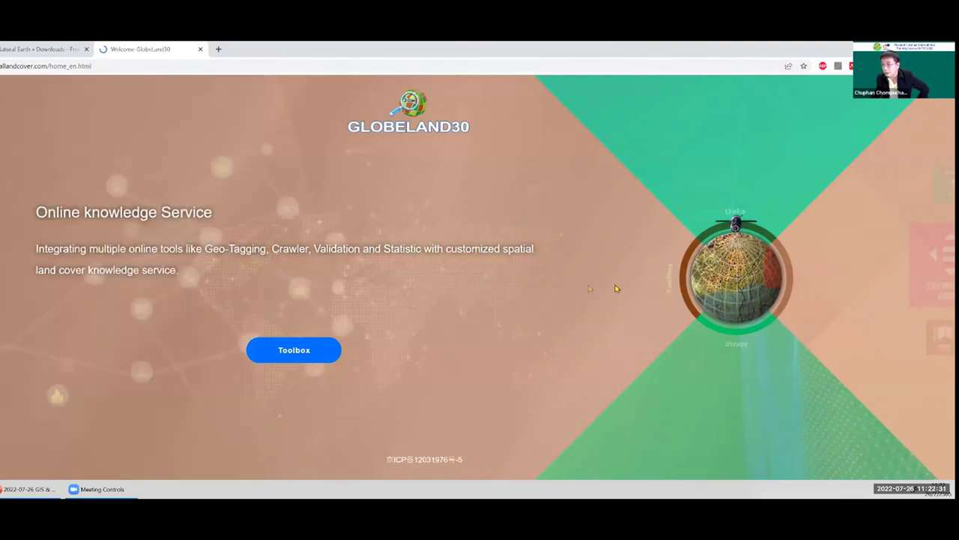
{"action": "left_click", "coordinate": [731, 217]}
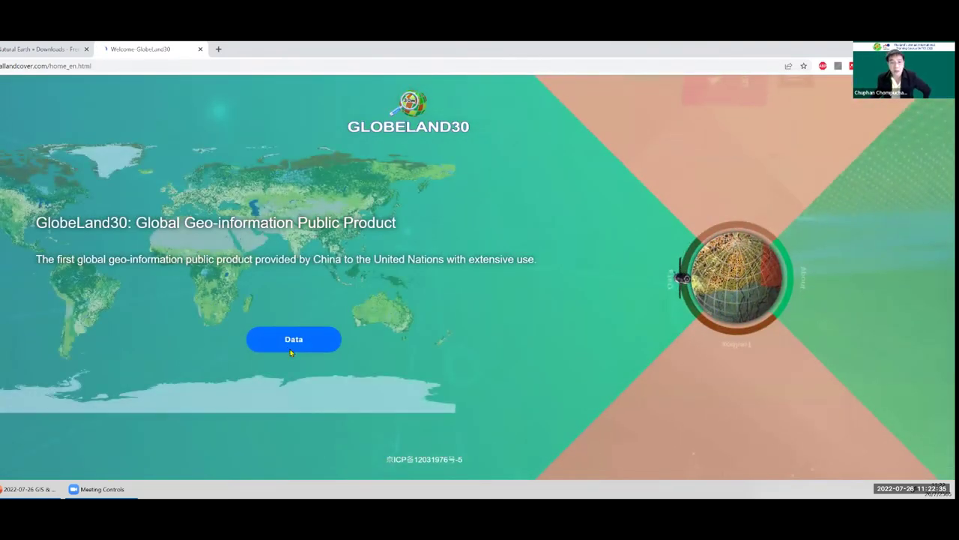
{"action": "left_click", "coordinate": [292, 351]}
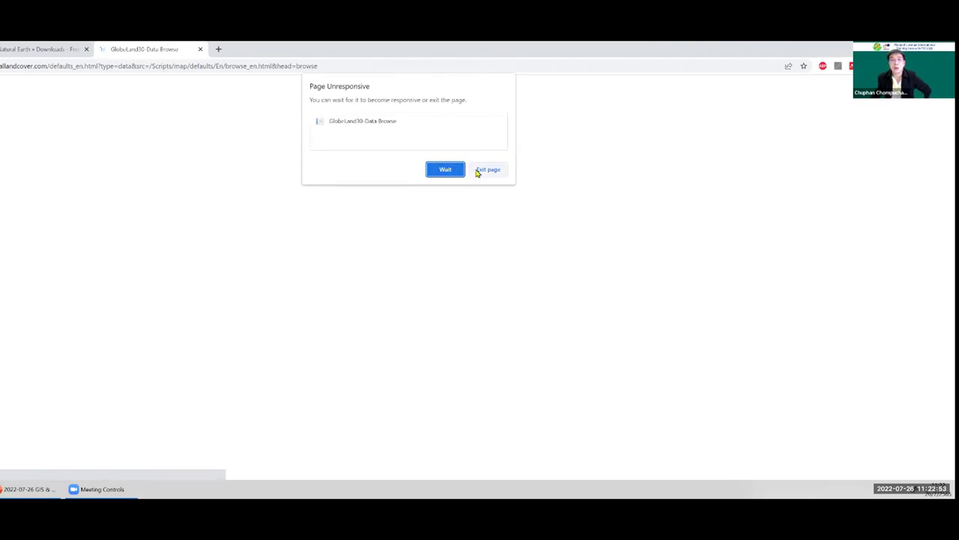
{"action": "left_click", "coordinate": [445, 170]}
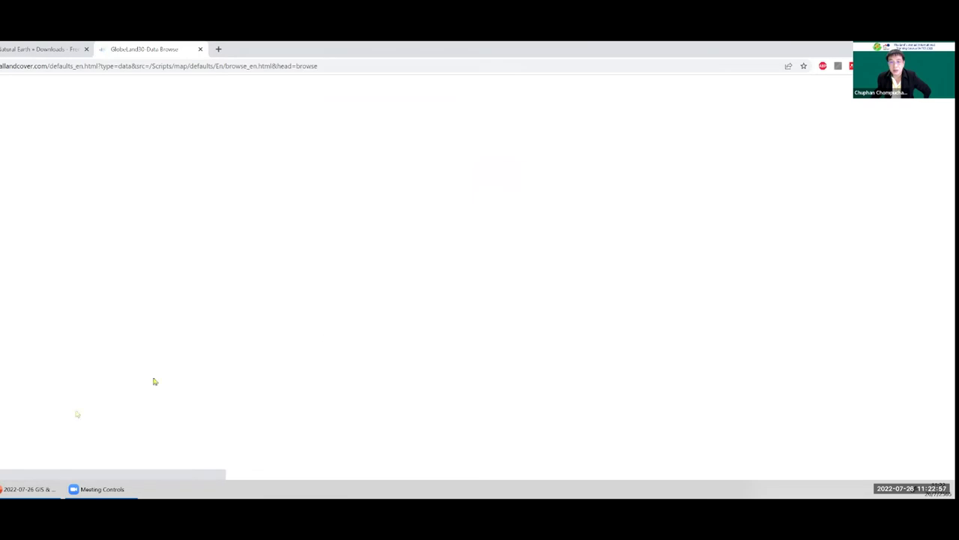
Switch to the PowerPoint presentation, advance to slide 41 and copy the ESA WorldCover address
{"action": "key", "text": "alt+Tab"}
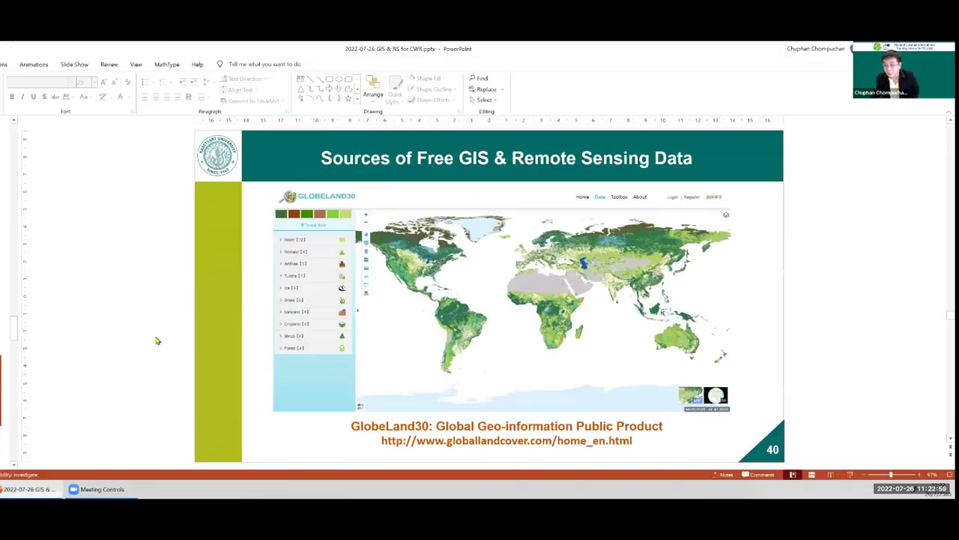
{"action": "scroll", "coordinate": [174, 341], "scroll_direction": "down", "scroll_amount": 1}
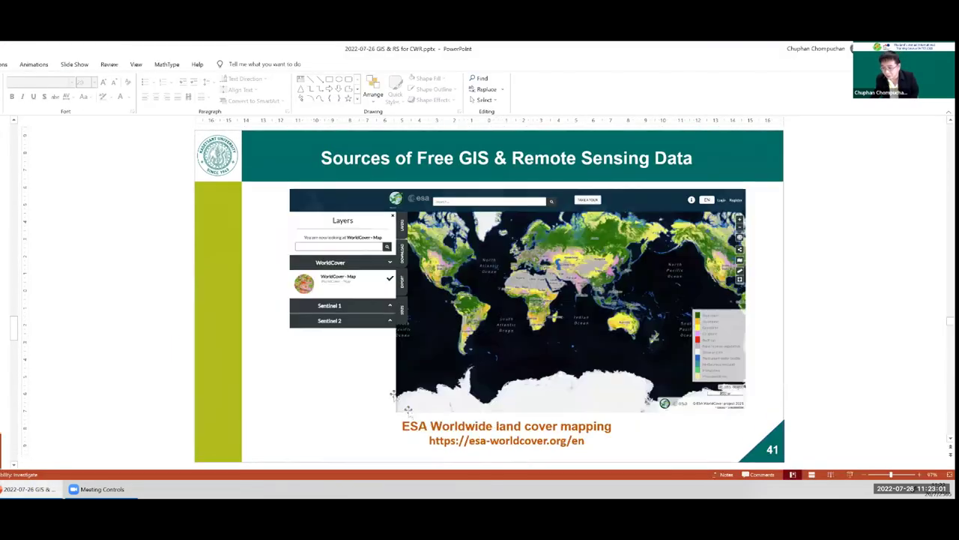
{"action": "left_click_drag", "start_coordinate": [438, 442], "coordinate": [606, 435]}
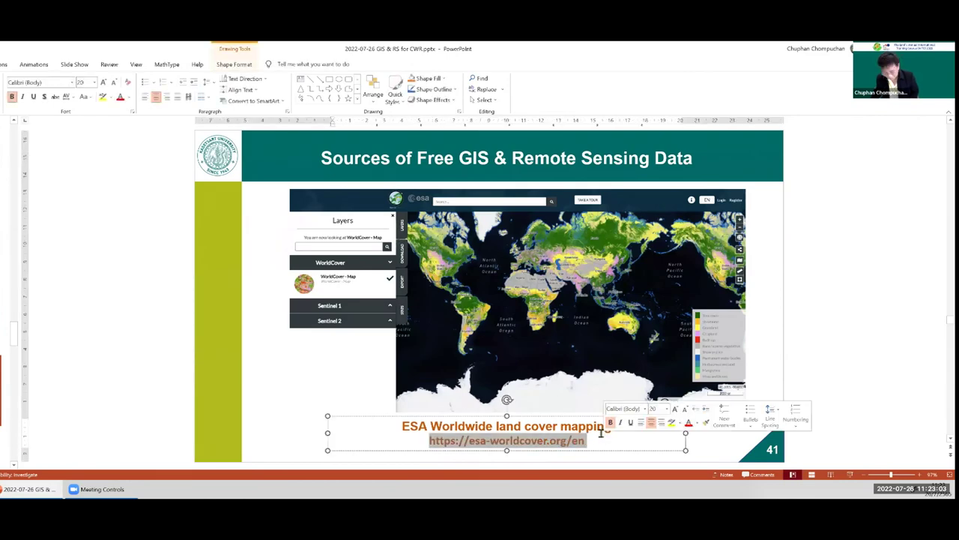
{"action": "left_click", "coordinate": [114, 398]}
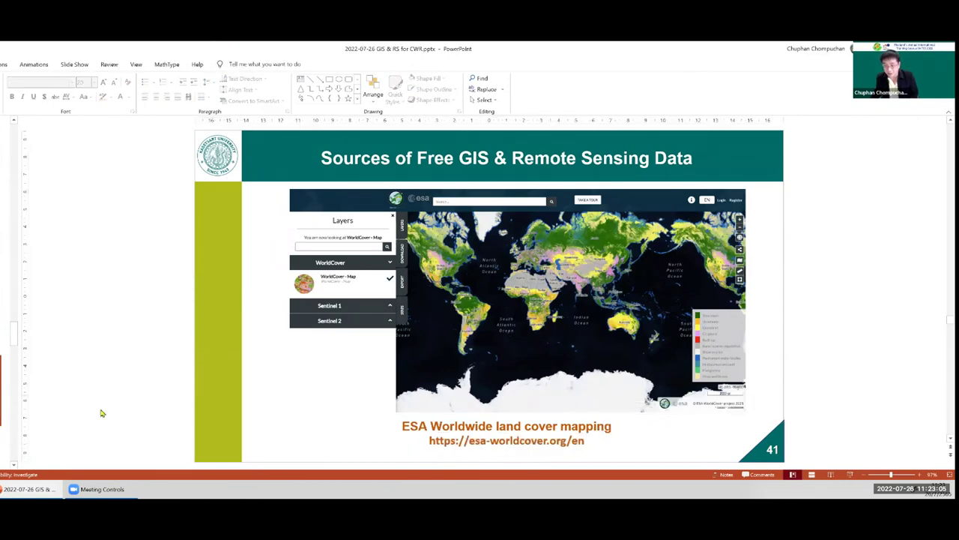
Switch back to the browser, view the GlobeLand30 world map, and load the copied ESA WorldCover address in a new tab
{"action": "key", "text": "alt+Tab"}
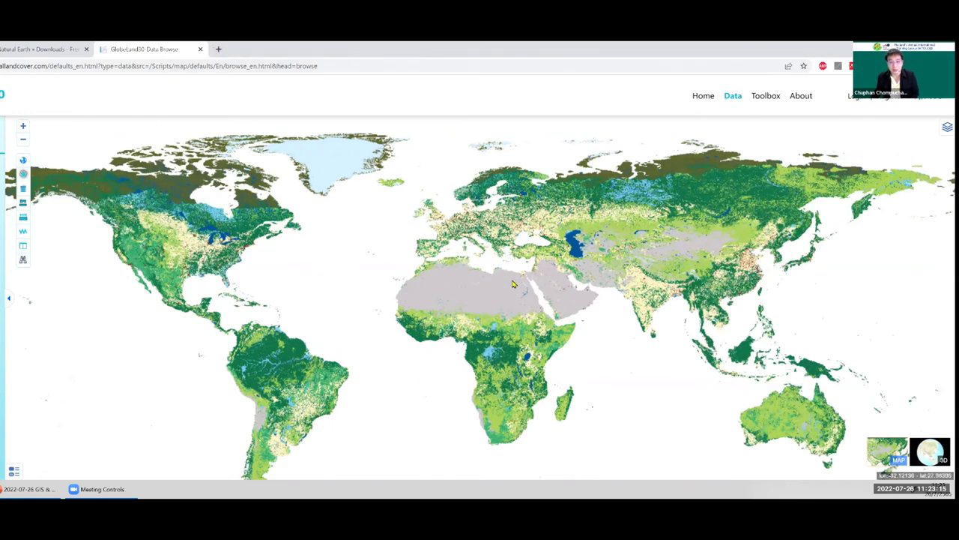
{"action": "key", "text": "Right"}
{"action": "key", "text": "Right"}
{"action": "key", "text": "Right"}
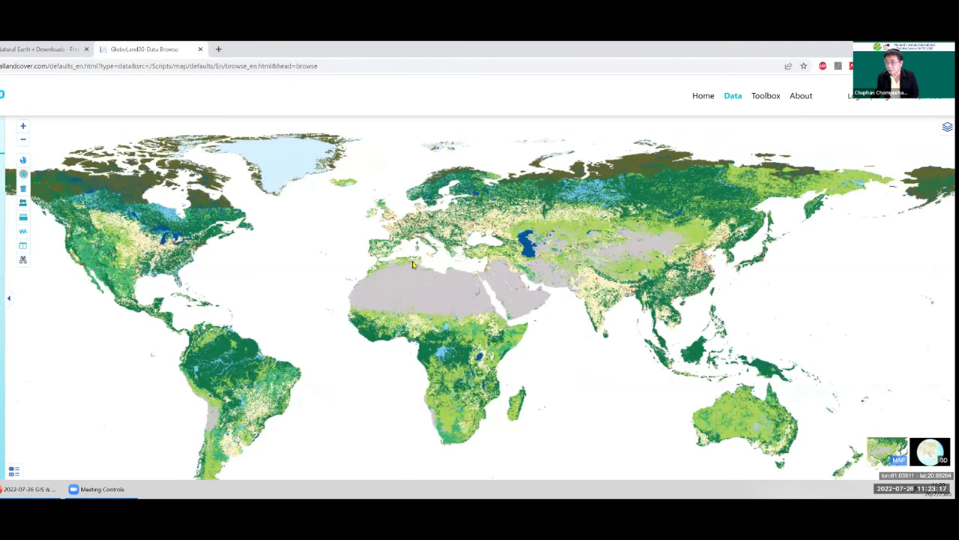
{"action": "left_click", "coordinate": [216, 49]}
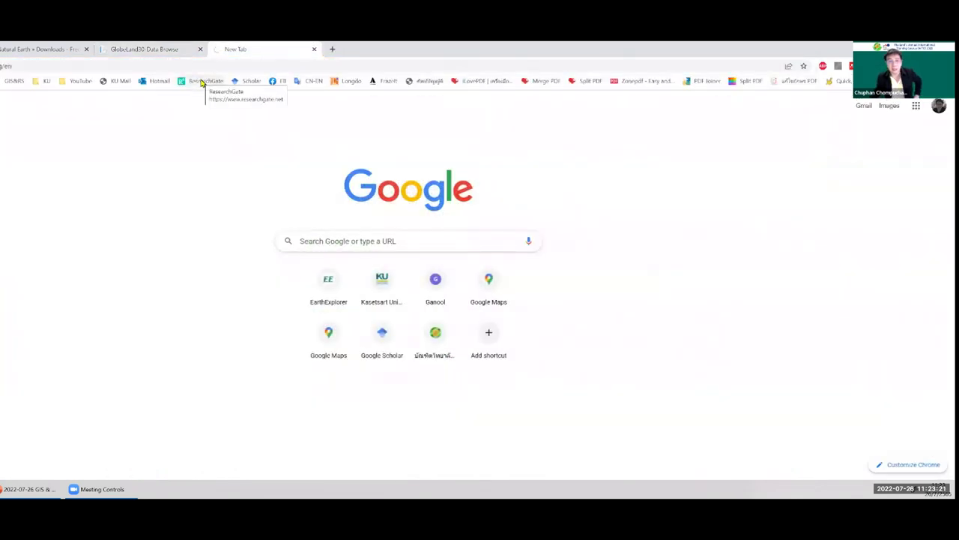
{"action": "left_click", "coordinate": [201, 81]}
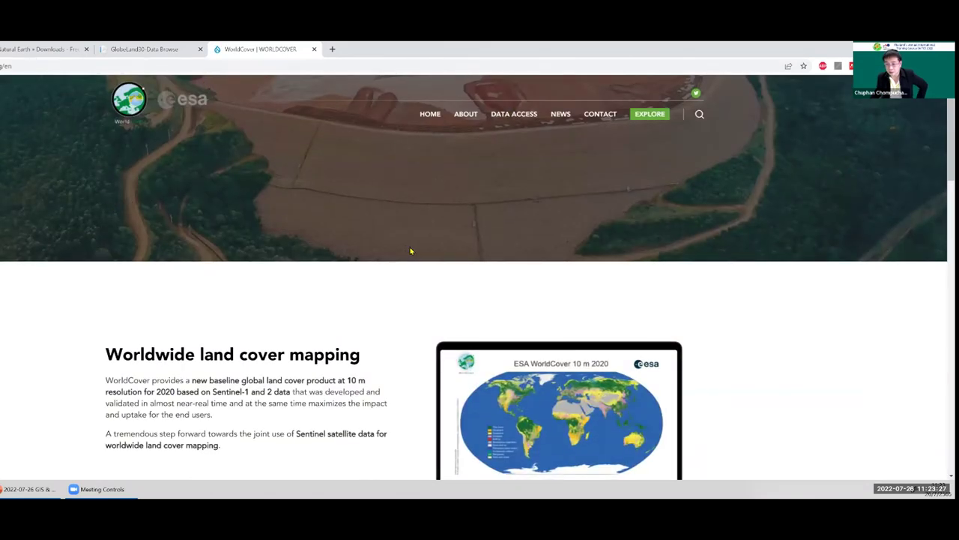
Open the WorldCover Viewer from the Worldwide land cover mapping page and close the home page's tab
{"action": "scroll", "coordinate": [258, 368], "scroll_direction": "down", "scroll_amount": 2}
{"action": "left_click", "coordinate": [258, 368]}
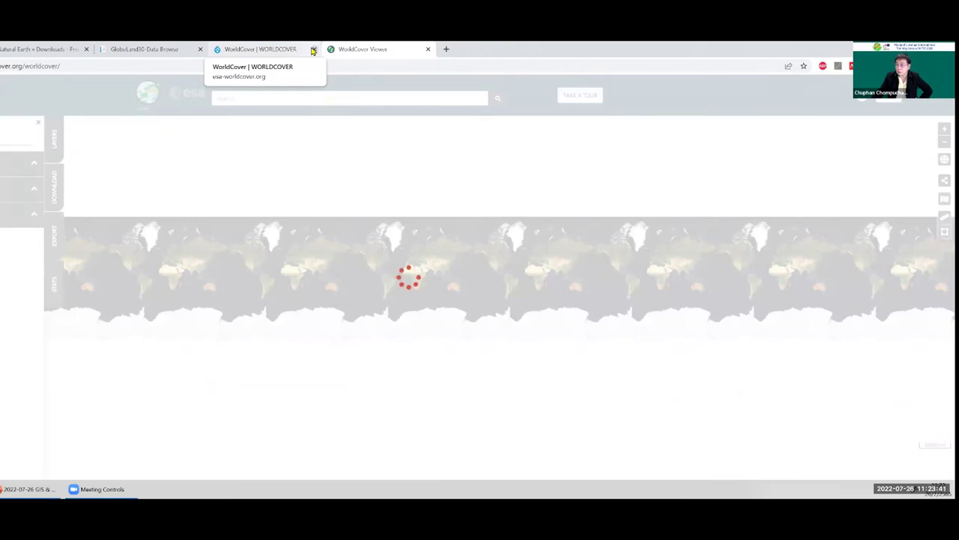
{"action": "left_click", "coordinate": [313, 50]}
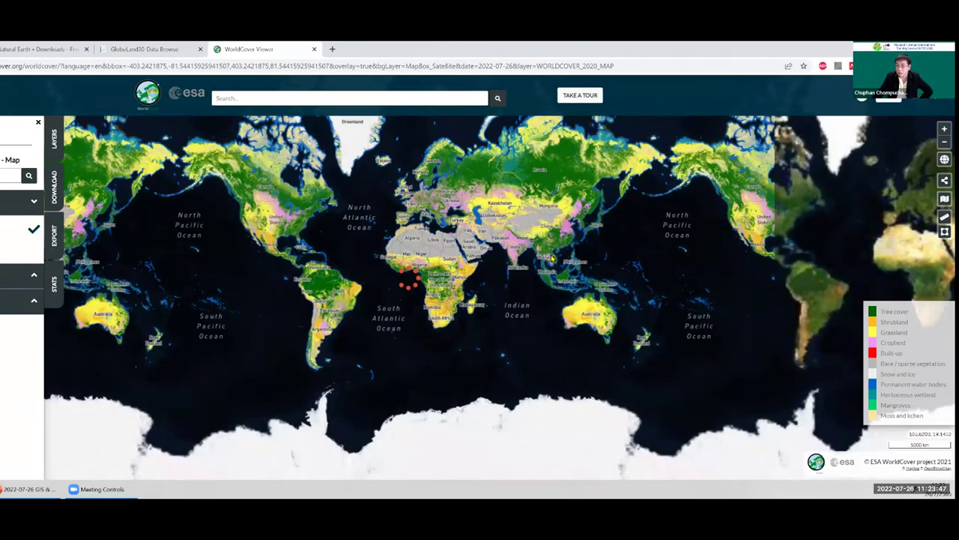
Examine the WorldCover 2020 land cover classes over Thailand, from the whole country down to Bangkok and the farmland northwest of it
{"action": "scroll", "coordinate": [552, 258], "scroll_direction": "up", "scroll_amount": 2}
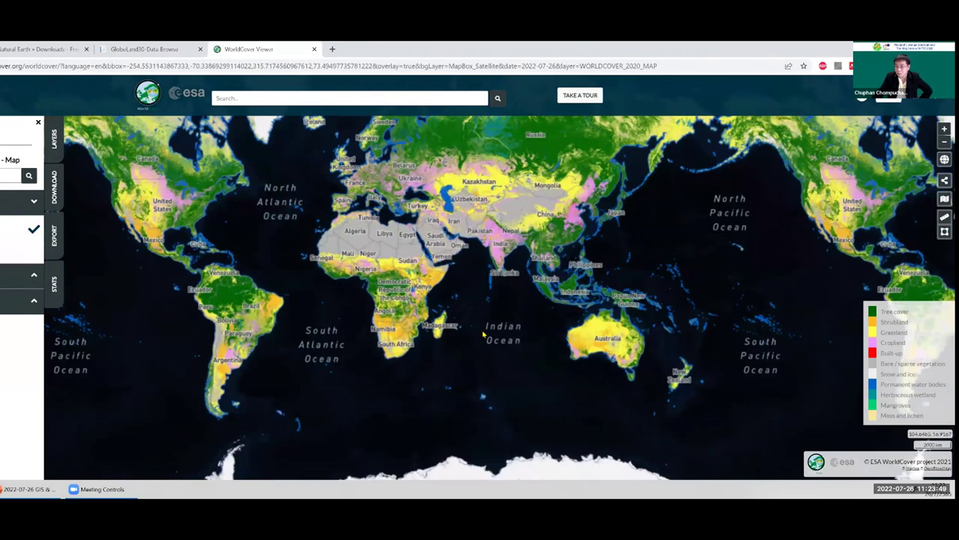
{"action": "scroll", "coordinate": [506, 337], "scroll_direction": "up", "scroll_amount": 2}
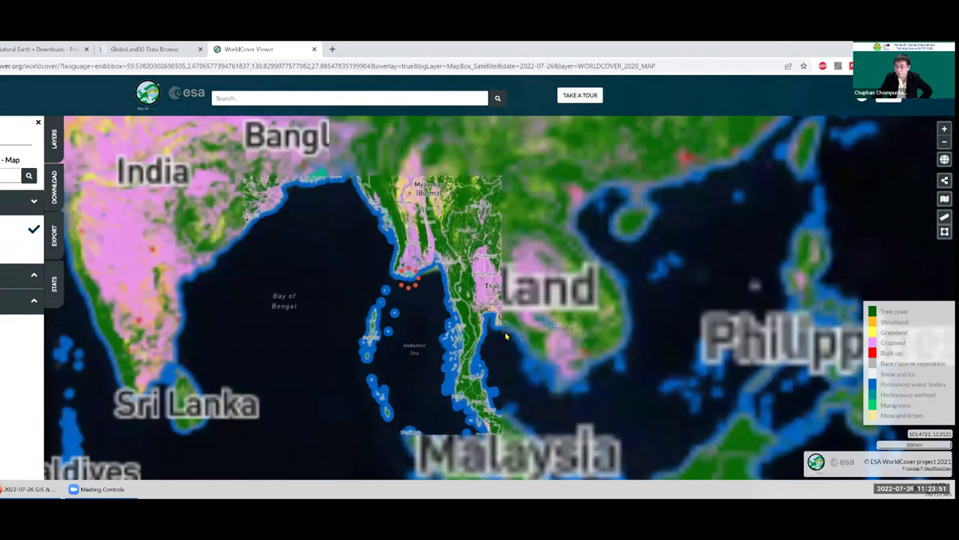
{"action": "scroll", "coordinate": [508, 341], "scroll_direction": "up", "scroll_amount": 1}
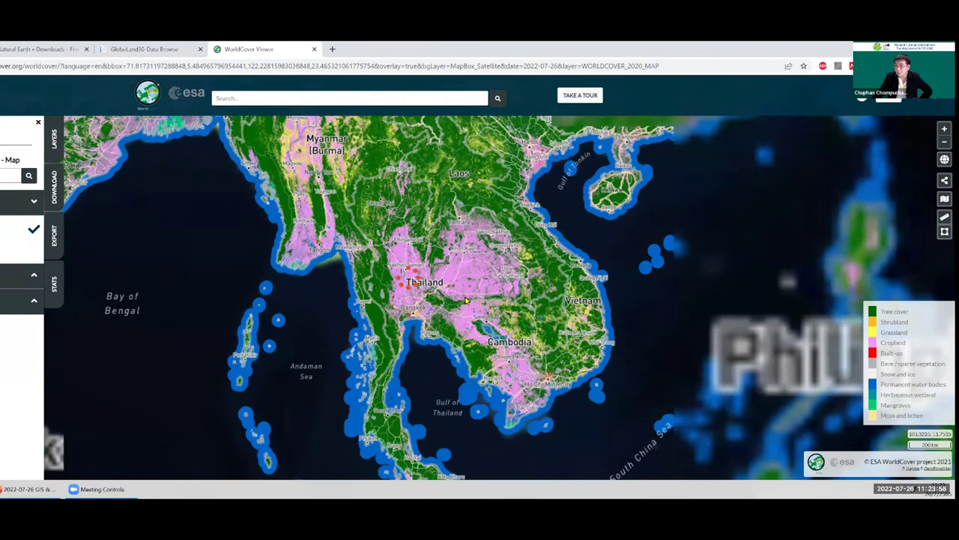
{"action": "left_click_drag", "start_coordinate": [859, 267], "coordinate": [788, 282]}
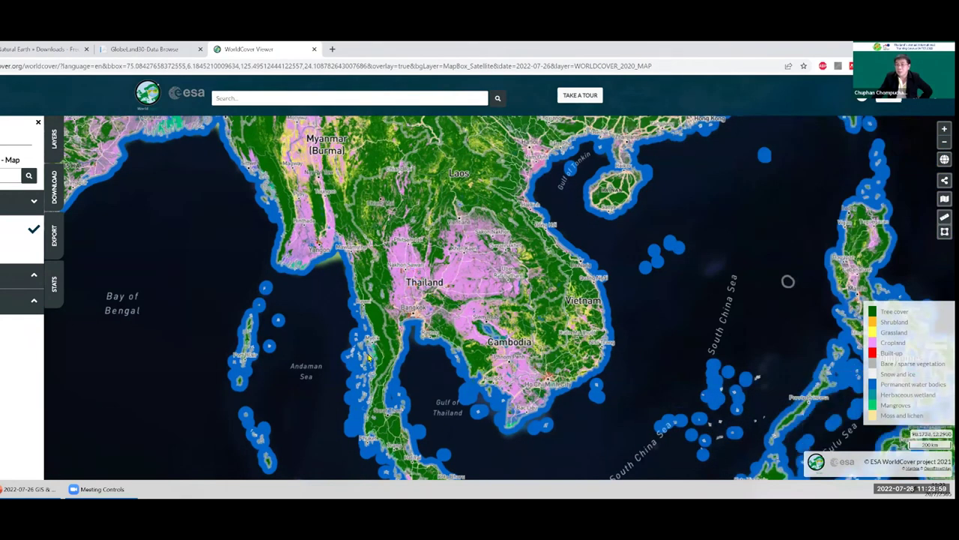
{"action": "left_click_drag", "start_coordinate": [787, 281], "coordinate": [758, 281]}
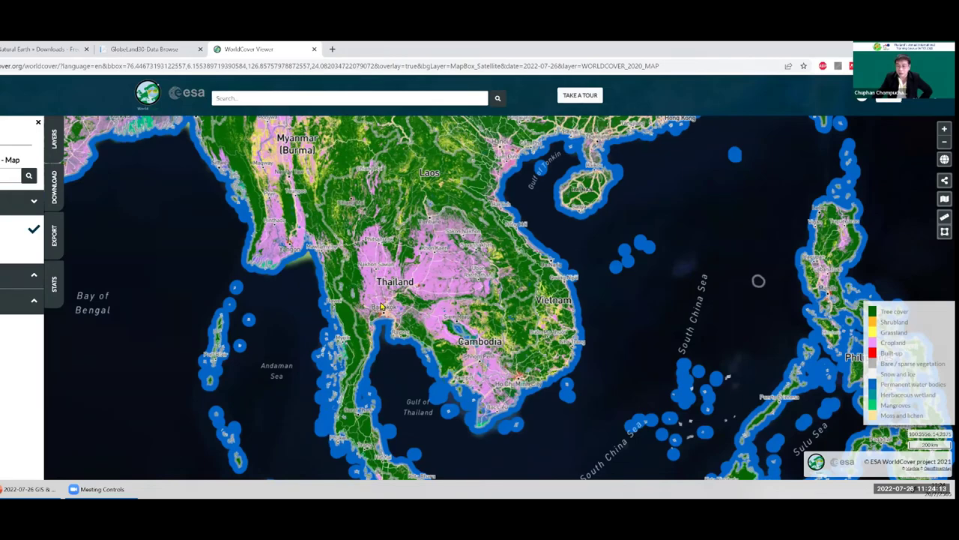
{"action": "scroll", "coordinate": [380, 307], "scroll_direction": "up", "scroll_amount": 2}
{"action": "scroll", "coordinate": [386, 328], "scroll_direction": "up", "scroll_amount": 2}
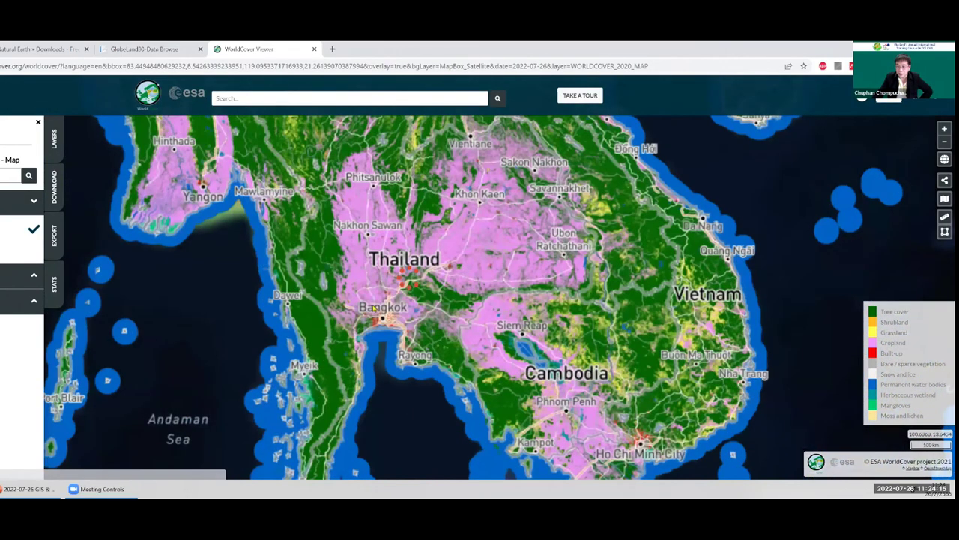
{"action": "scroll", "coordinate": [389, 320], "scroll_direction": "up", "scroll_amount": 3}
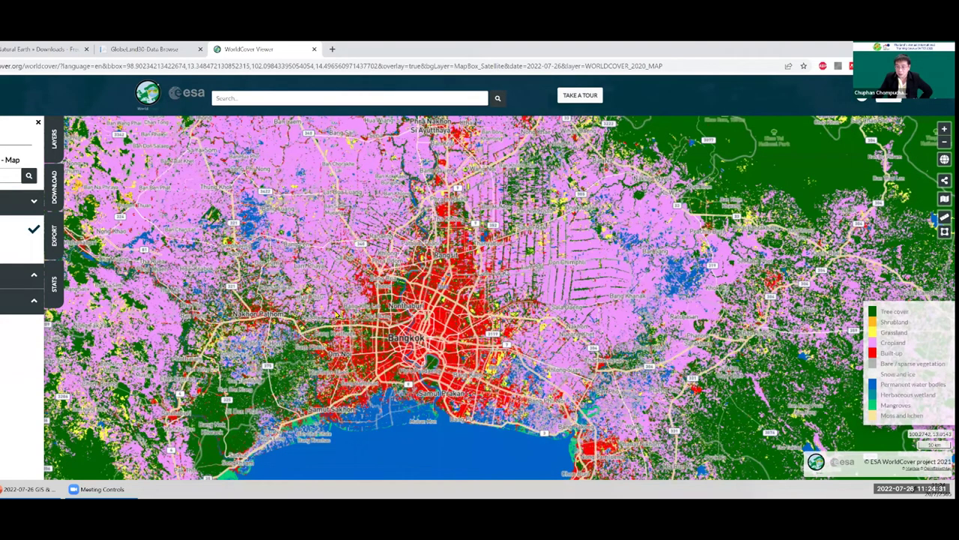
{"action": "left_click_drag", "start_coordinate": [233, 226], "coordinate": [334, 315]}
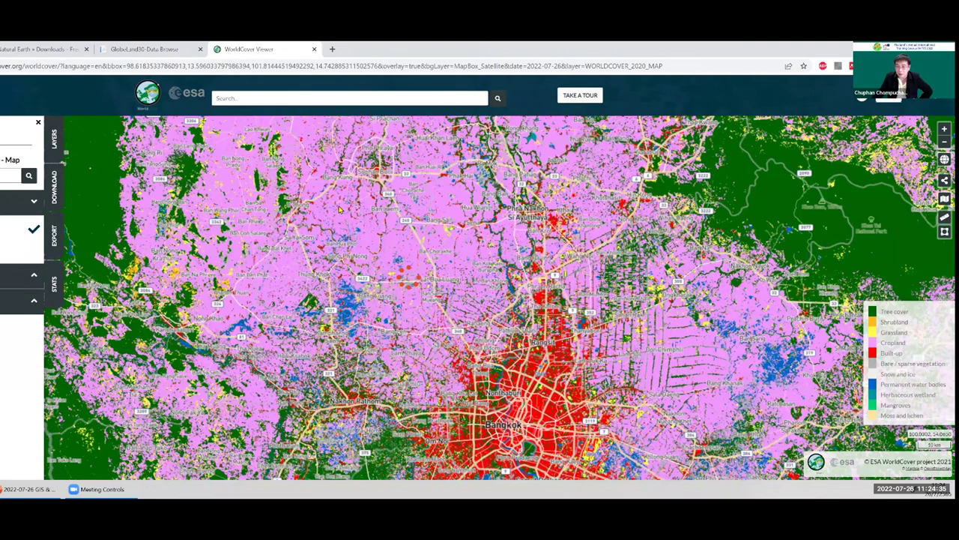
{"action": "scroll", "coordinate": [341, 216], "scroll_direction": "up", "scroll_amount": 2}
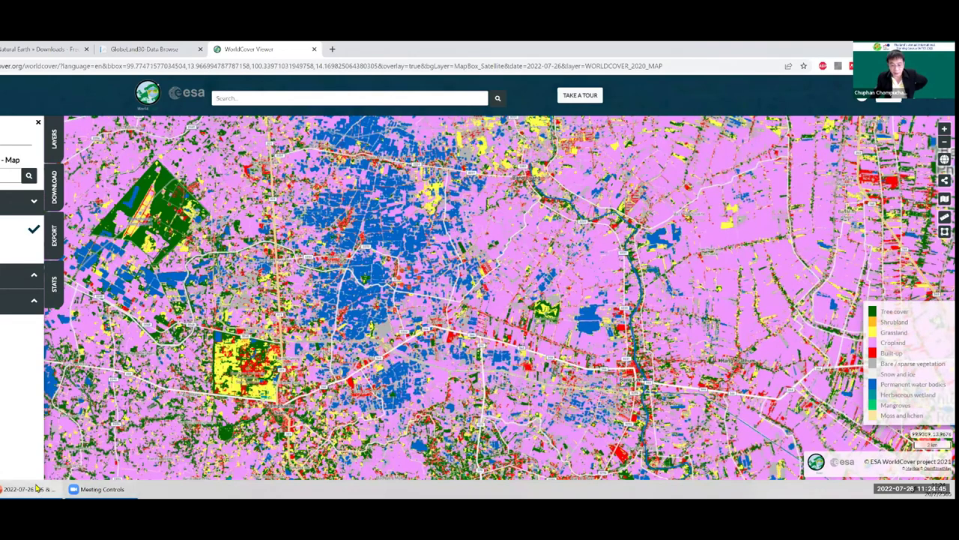
Return to the PowerPoint presentation, advance to slide 42 and copy the full Sentinel-2 Land Use/Land Cover Downloader address
{"action": "key", "text": "alt+Tab"}
{"action": "scroll", "coordinate": [336, 424], "scroll_direction": "down", "scroll_amount": 1}
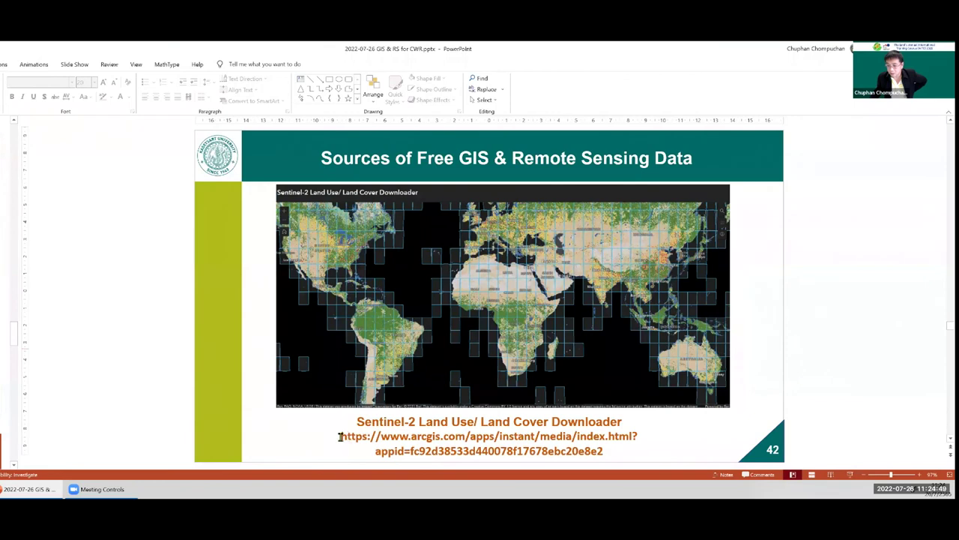
{"action": "left_click", "coordinate": [339, 436]}
{"action": "left_click_drag", "start_coordinate": [341, 435], "coordinate": [603, 450]}
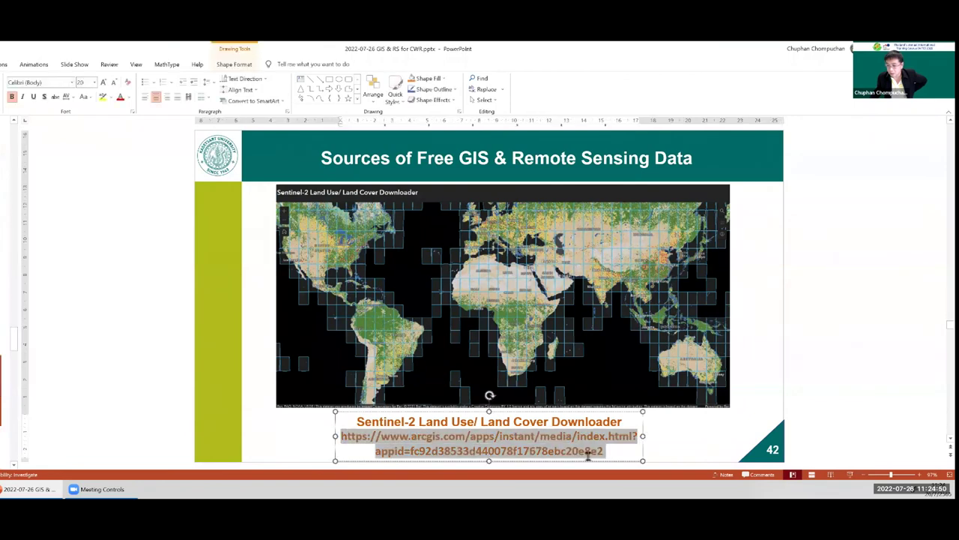
{"action": "right_click", "coordinate": [511, 442]}
{"action": "left_click", "coordinate": [259, 312]}
{"action": "left_click", "coordinate": [139, 348]}
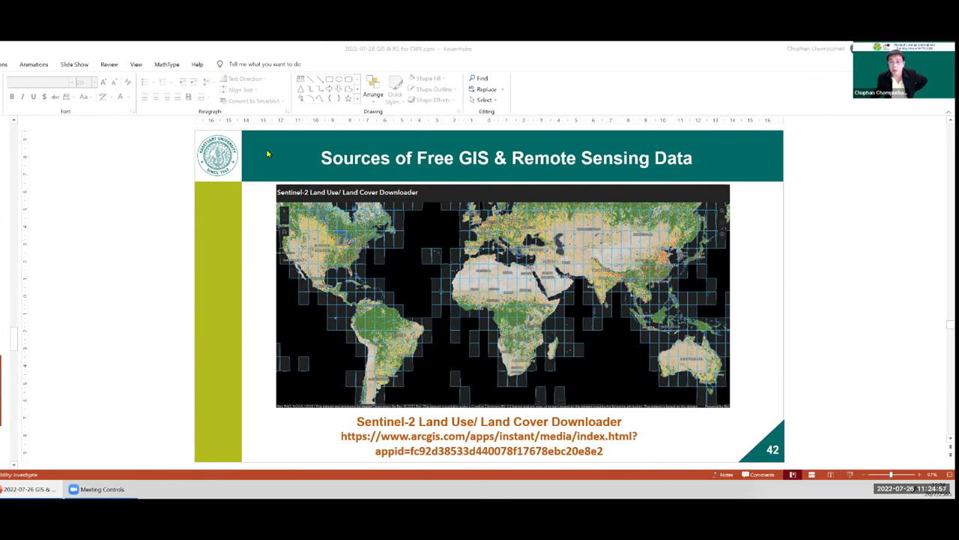
Switch to the browser, load the copied Sentinel-2 downloader address in the GlobeLand30 tab and dismiss its introductory dialog
{"action": "key", "text": "alt+Tab"}
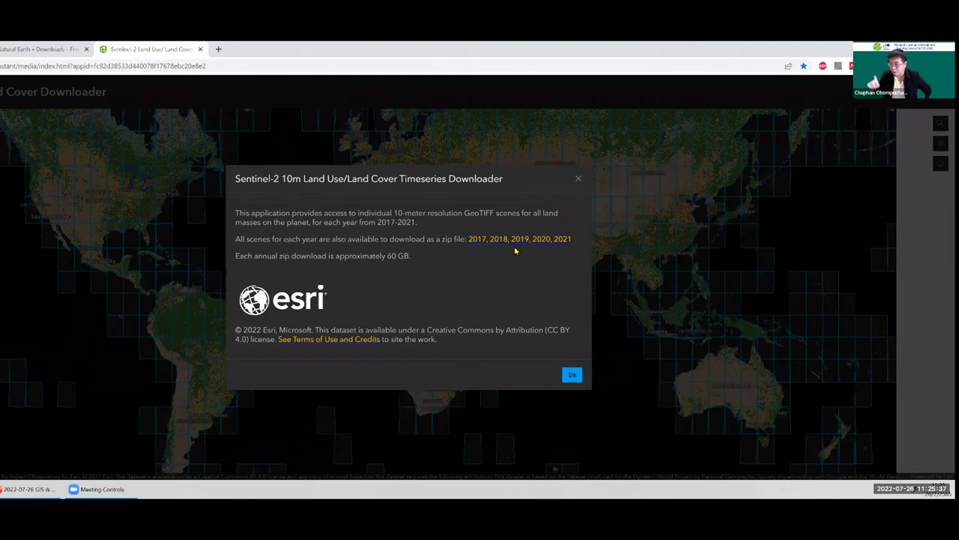
{"action": "left_click", "coordinate": [567, 378]}
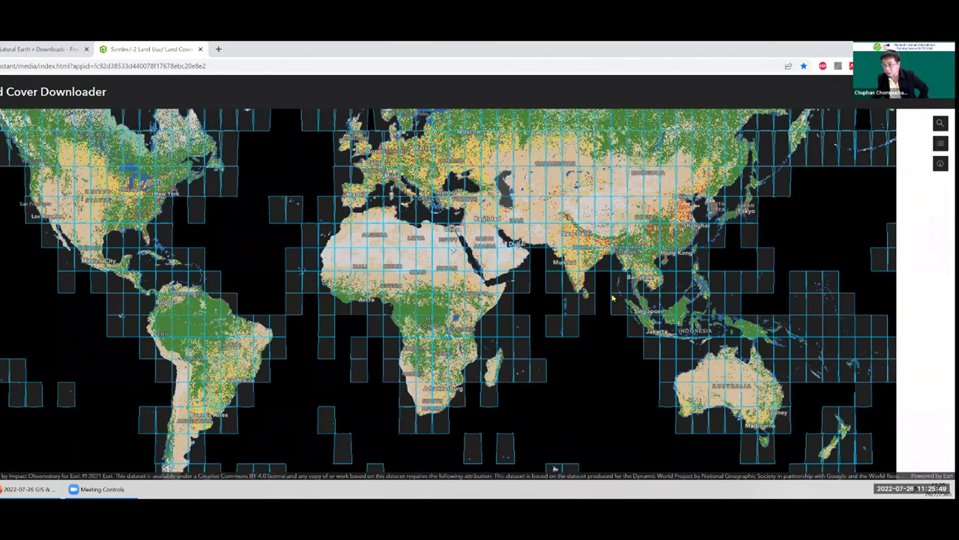
View the yearly scene downloads for the tile covering Bangkok and southern Thailand, and clear the tile selection
{"action": "scroll", "coordinate": [606, 293], "scroll_direction": "up", "scroll_amount": 3}
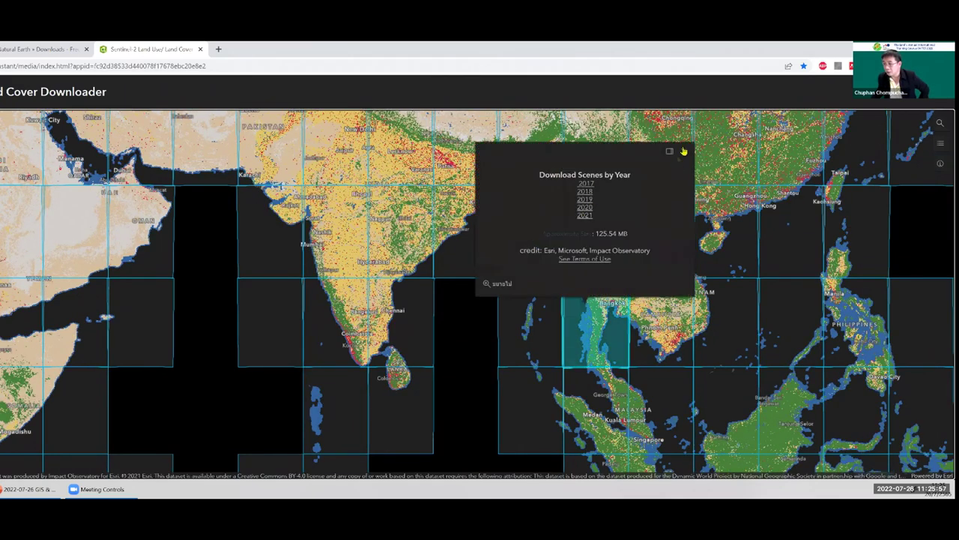
{"action": "left_click", "coordinate": [684, 143]}
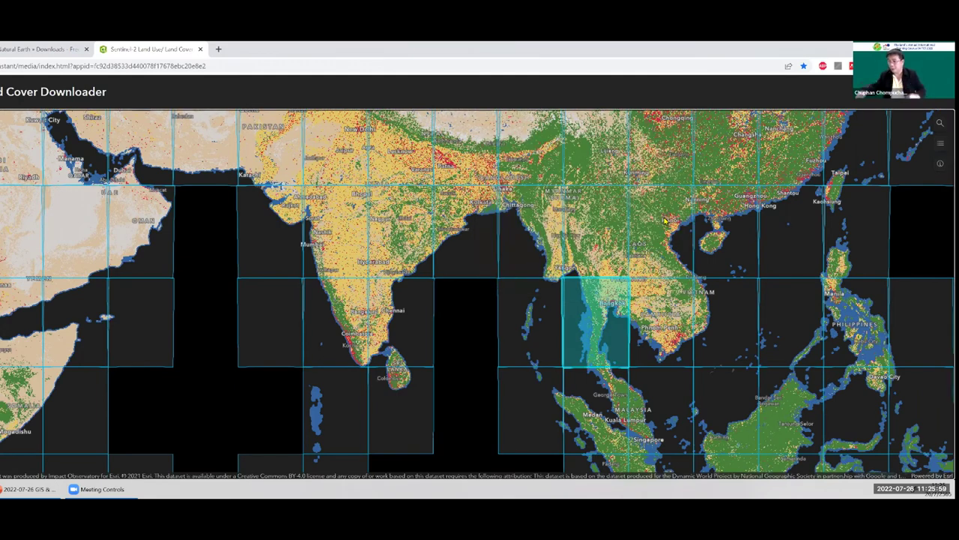
{"action": "left_click", "coordinate": [460, 391]}
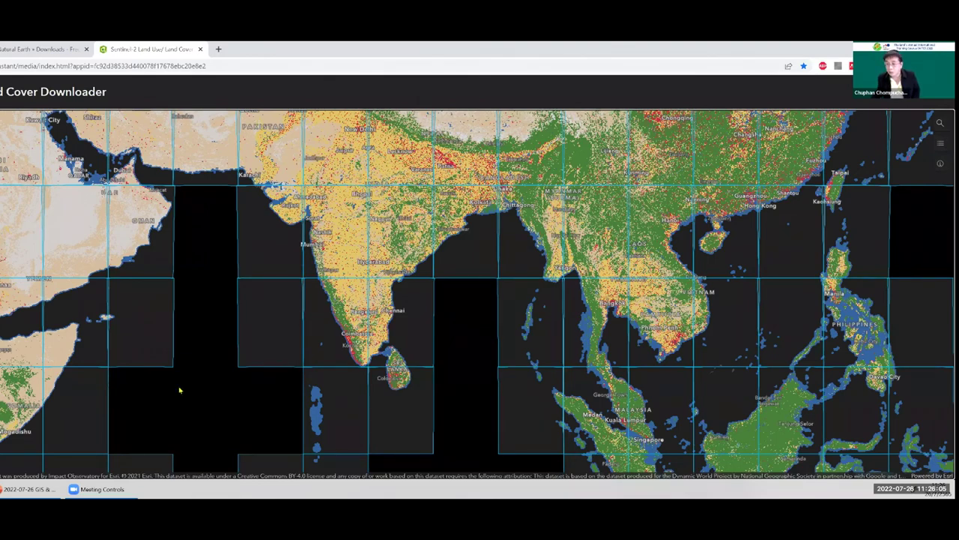
Return to the PowerPoint presentation, advance to slide 43 and copy the WorldClim 2.1 address
{"action": "key", "text": "alt+Tab"}
{"action": "left_click", "coordinate": [413, 444]}
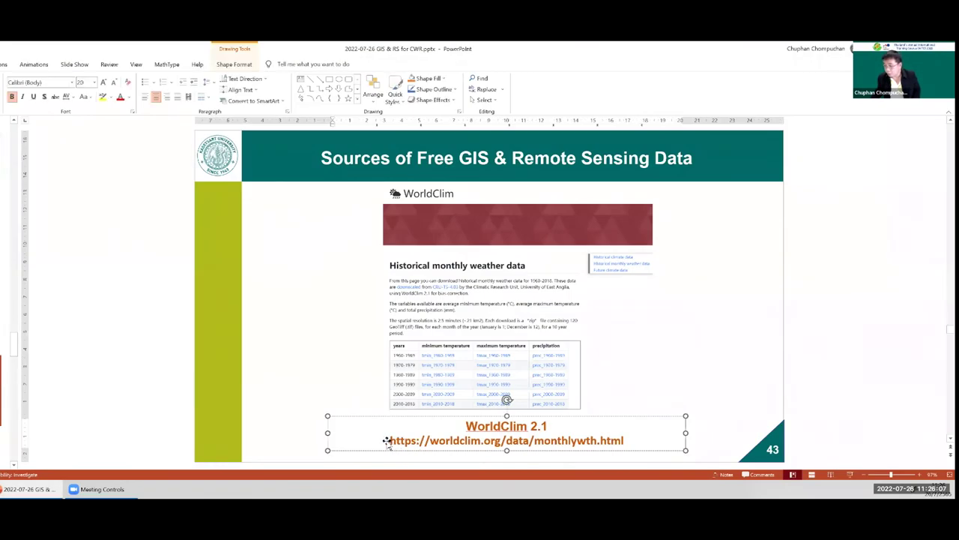
{"action": "left_click_drag", "start_coordinate": [390, 440], "coordinate": [619, 443]}
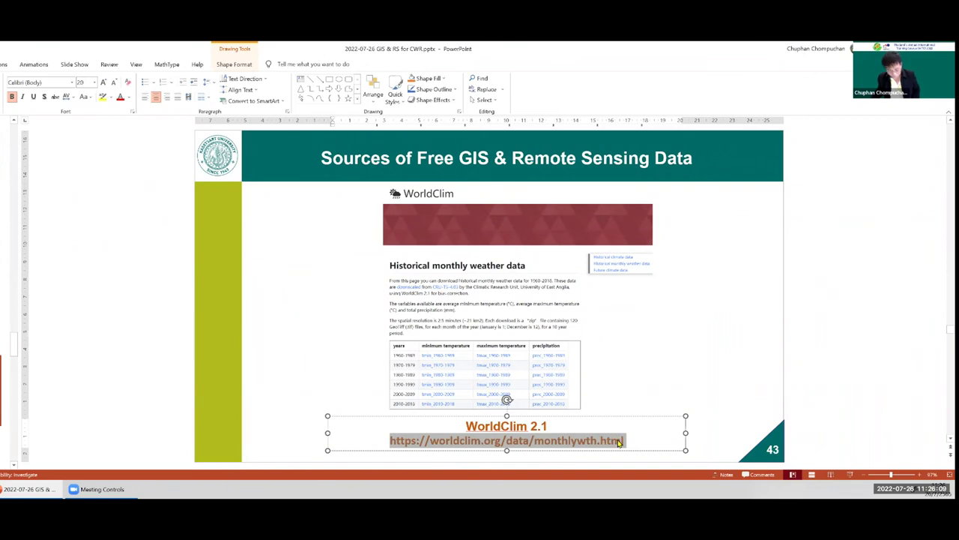
{"action": "left_click", "coordinate": [147, 400]}
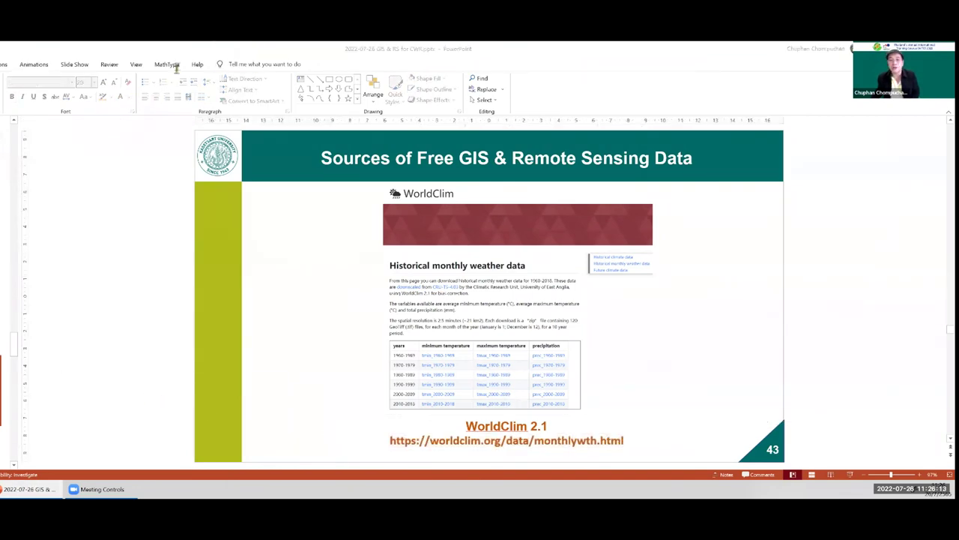
Switch to the browser and load the copied WorldClim historical monthly weather data page in the Sentinel-2 downloader tab
{"action": "key", "text": "alt+Tab"}
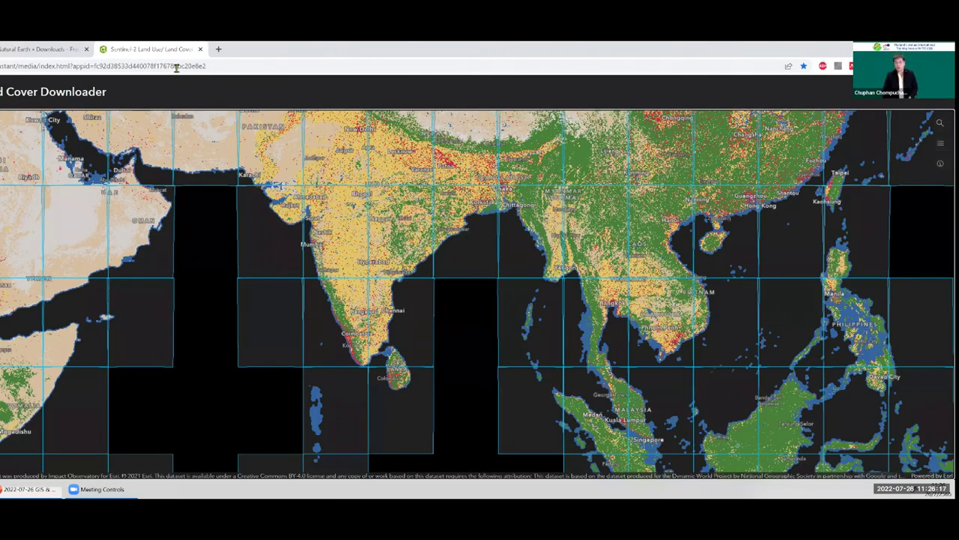
{"action": "key", "text": "alt+Left"}
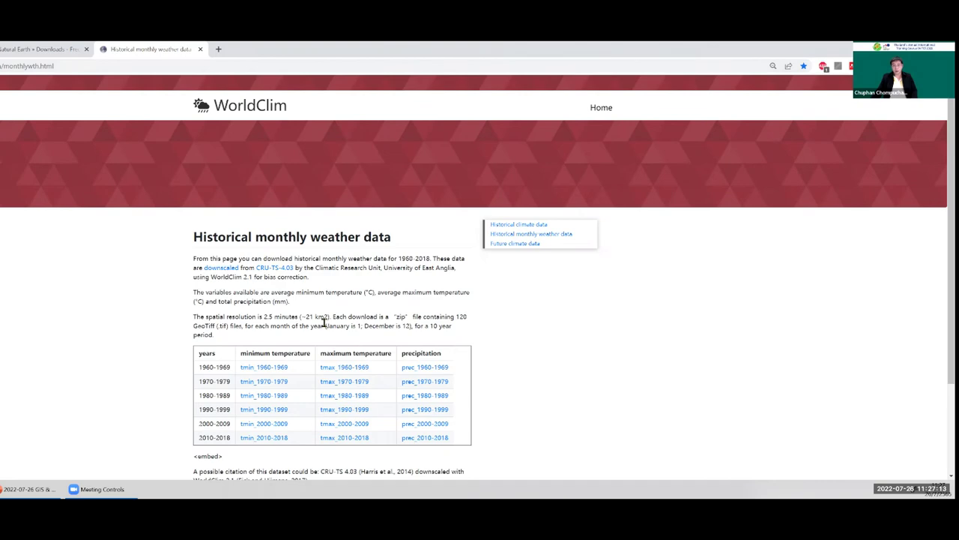
Examine the WorldClim historical monthly weather data page, highlighting the spatial resolution in its description
{"action": "scroll", "coordinate": [299, 330], "scroll_direction": "down", "scroll_amount": 3}
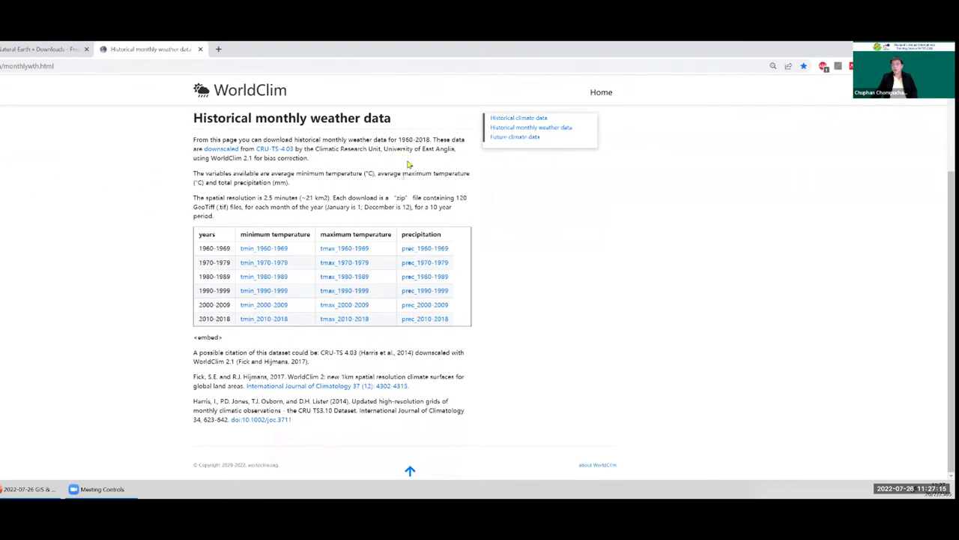
{"action": "scroll", "coordinate": [402, 178], "scroll_direction": "up", "scroll_amount": 2}
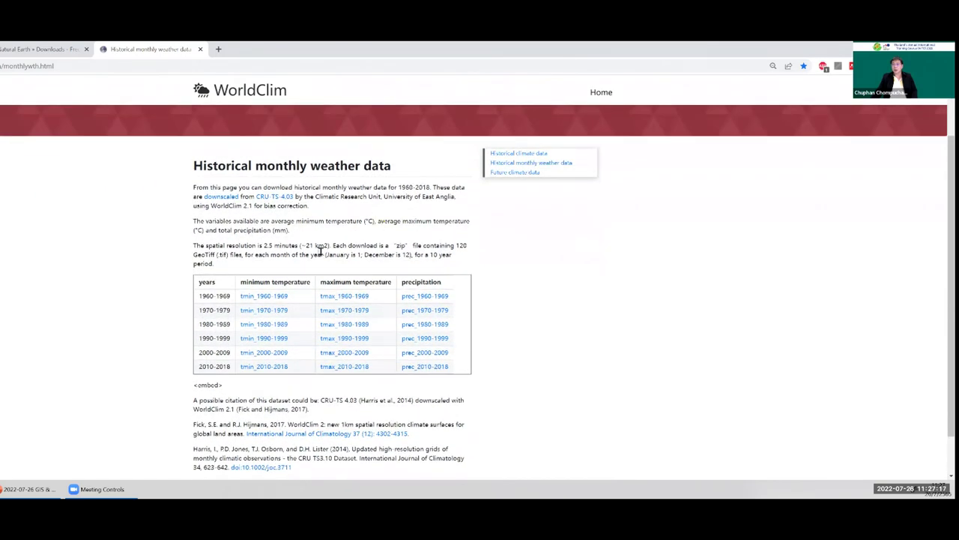
{"action": "left_click_drag", "start_coordinate": [304, 245], "coordinate": [327, 245]}
{"action": "left_click", "coordinate": [467, 247]}
{"action": "scroll", "coordinate": [491, 249], "scroll_direction": "up", "scroll_amount": 1}
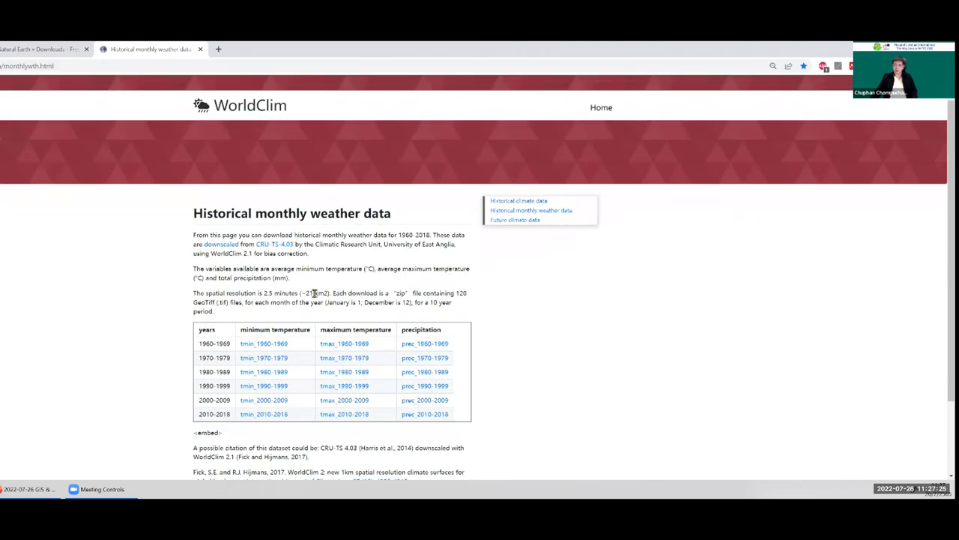
Highlight the resolution's square-kilometre equivalent in the description, and open the future climate data at 30 seconds resolution
{"action": "left_click_drag", "start_coordinate": [305, 293], "coordinate": [330, 293]}
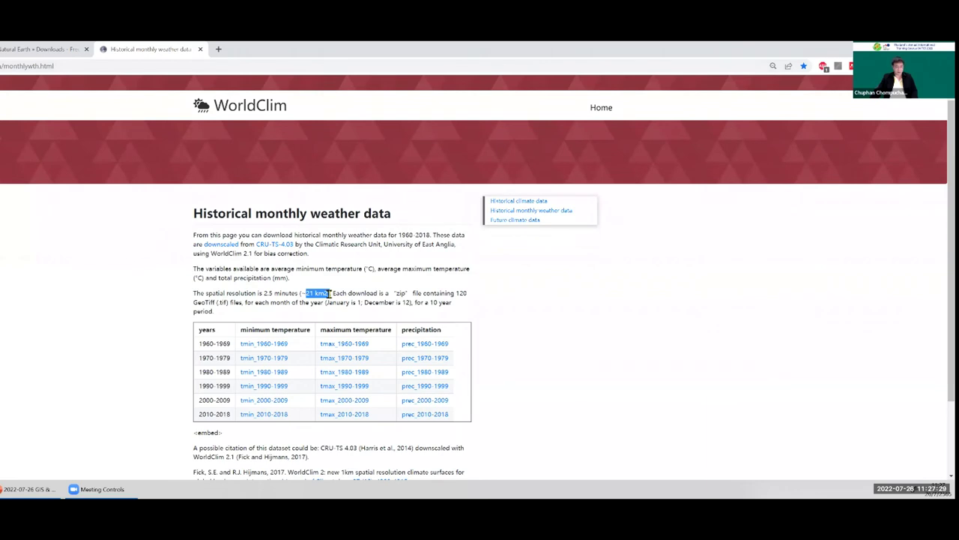
{"action": "left_click", "coordinate": [439, 293]}
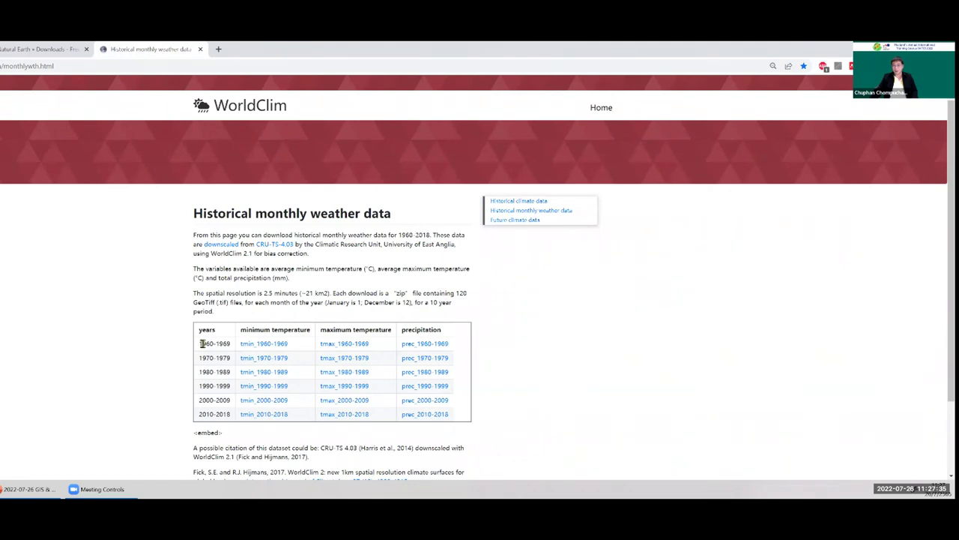
{"action": "left_click", "coordinate": [498, 222]}
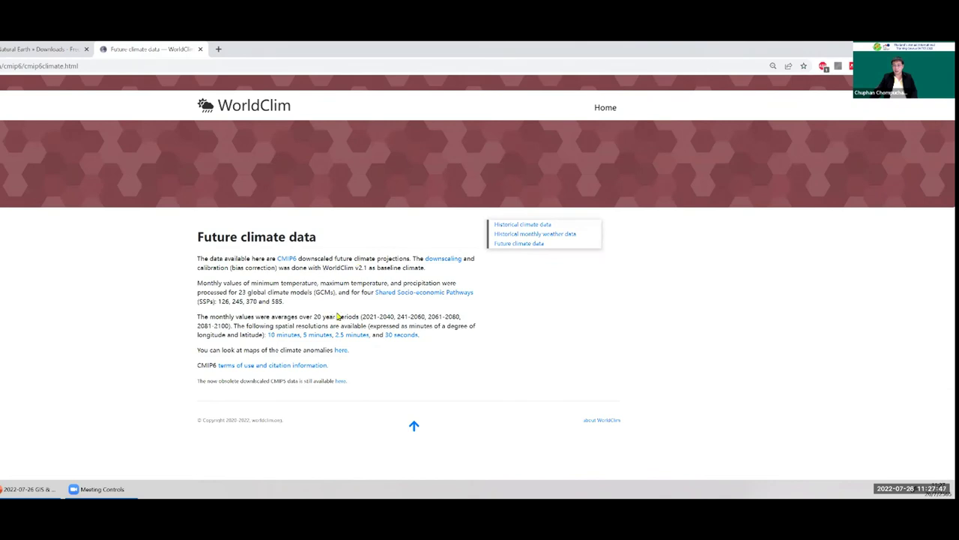
{"action": "left_click", "coordinate": [400, 335]}
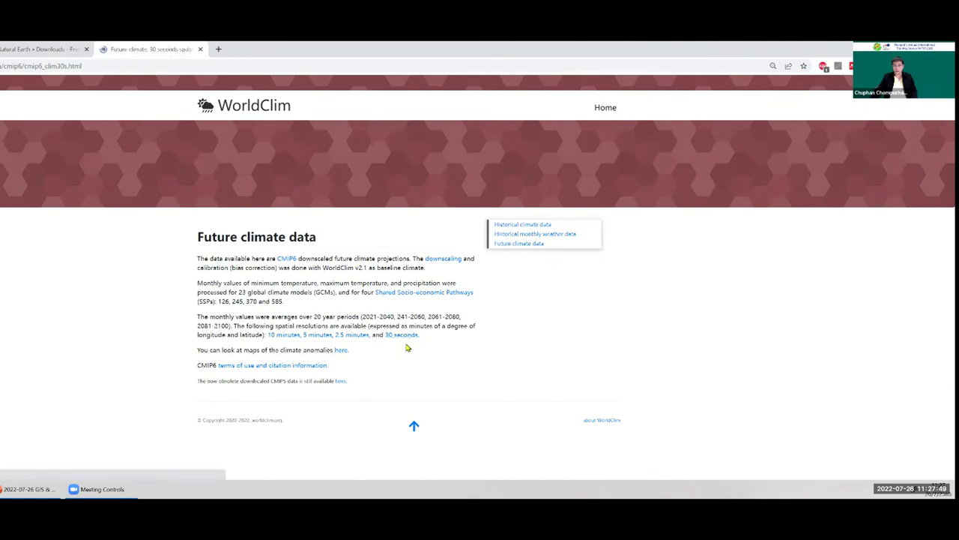
Examine the future climate download tables for the successive 20-year periods, highlighting the 2021-2040 heading
{"action": "scroll", "coordinate": [514, 310], "scroll_direction": "down", "scroll_amount": 2}
{"action": "scroll", "coordinate": [528, 297], "scroll_direction": "down", "scroll_amount": 1}
{"action": "scroll", "coordinate": [173, 255], "scroll_direction": "down", "scroll_amount": 5}
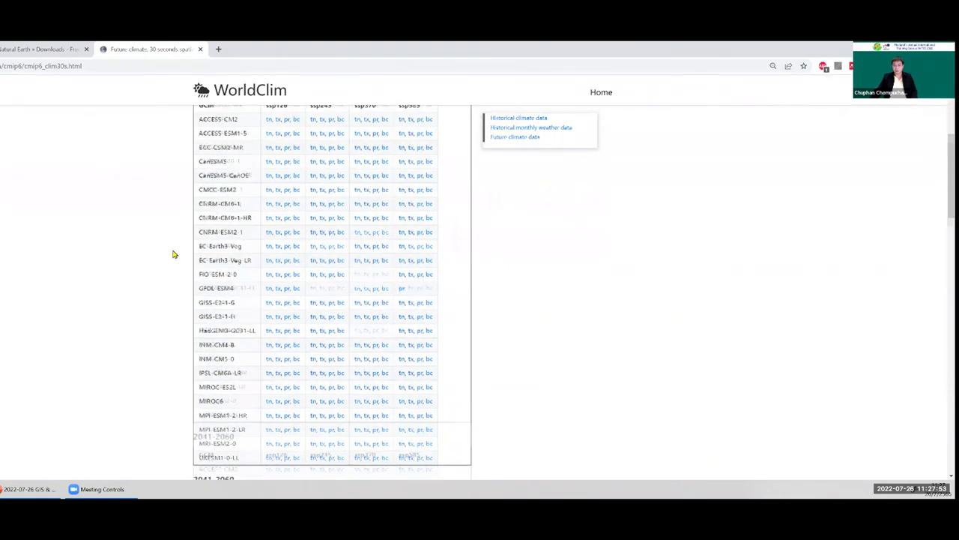
{"action": "scroll", "coordinate": [173, 254], "scroll_direction": "up", "scroll_amount": 5}
{"action": "left_click_drag", "start_coordinate": [189, 191], "coordinate": [246, 187]}
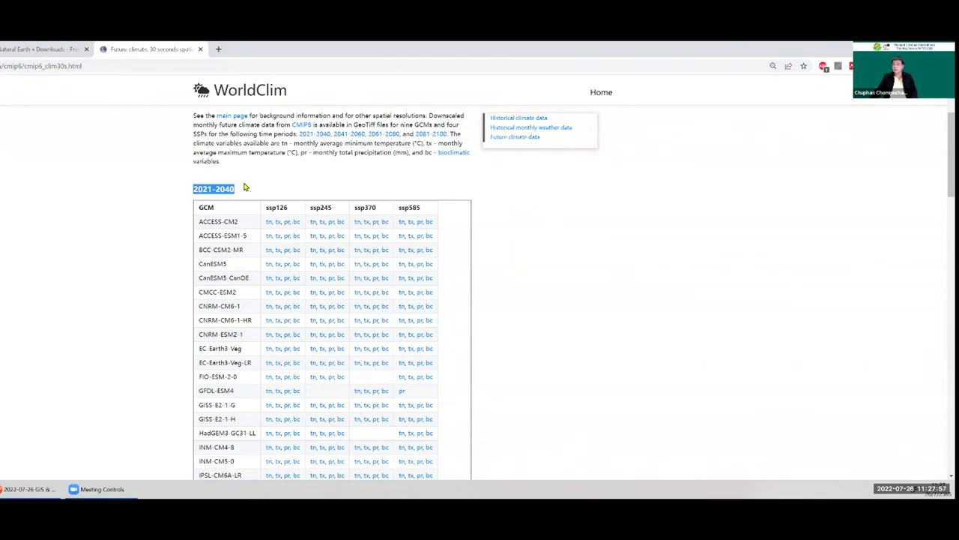
{"action": "left_click", "coordinate": [193, 189]}
{"action": "left_click_drag", "start_coordinate": [194, 189], "coordinate": [237, 188]}
{"action": "scroll", "coordinate": [559, 209], "scroll_direction": "down", "scroll_amount": 5}
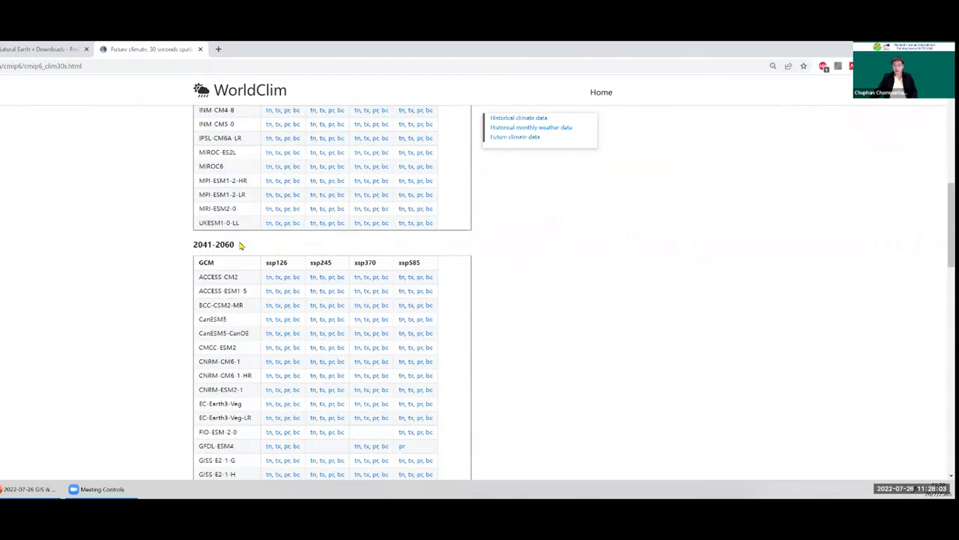
{"action": "scroll", "coordinate": [497, 215], "scroll_direction": "down", "scroll_amount": 7}
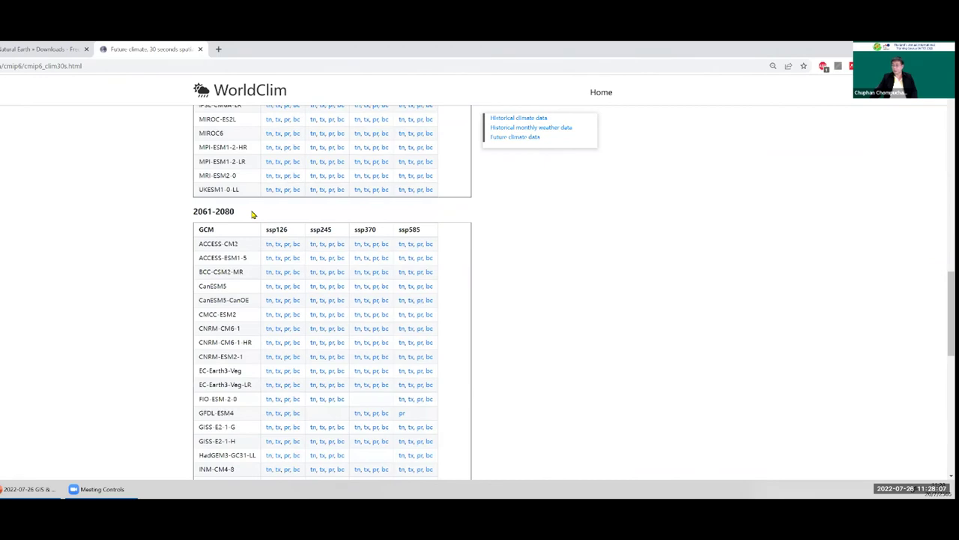
{"action": "scroll", "coordinate": [509, 213], "scroll_direction": "up", "scroll_amount": 12}
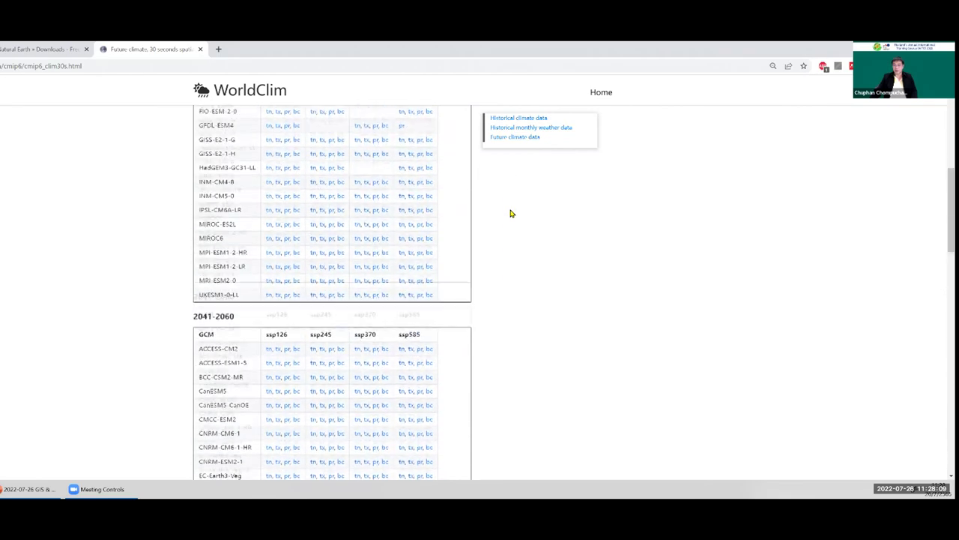
Examine the SSP scenario columns and the list of GCMs in the 2021-2040 table, highlighting ssp585 and the first model rows
{"action": "left_click_drag", "start_coordinate": [264, 259], "coordinate": [292, 258]}
{"action": "left_click_drag", "start_coordinate": [396, 259], "coordinate": [430, 259]}
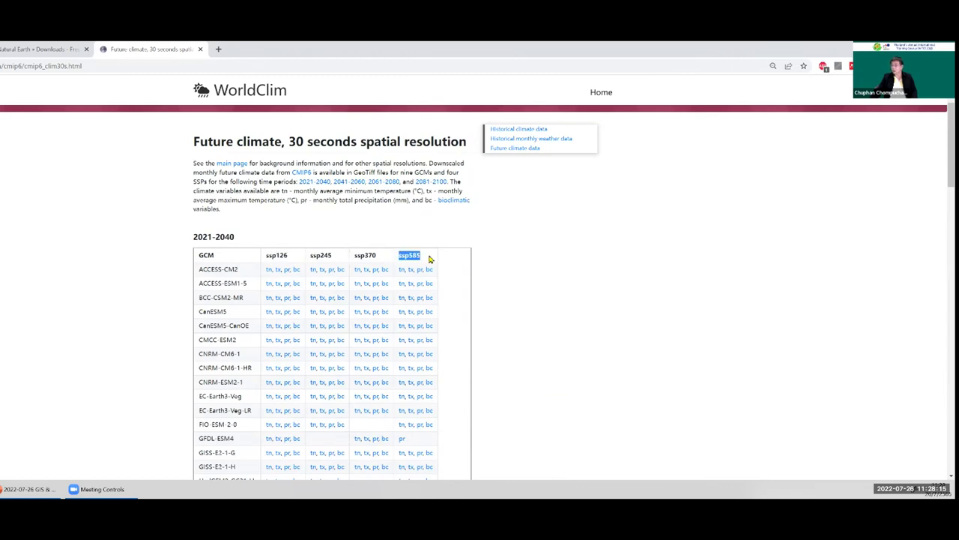
{"action": "scroll", "coordinate": [491, 247], "scroll_direction": "down", "scroll_amount": 2}
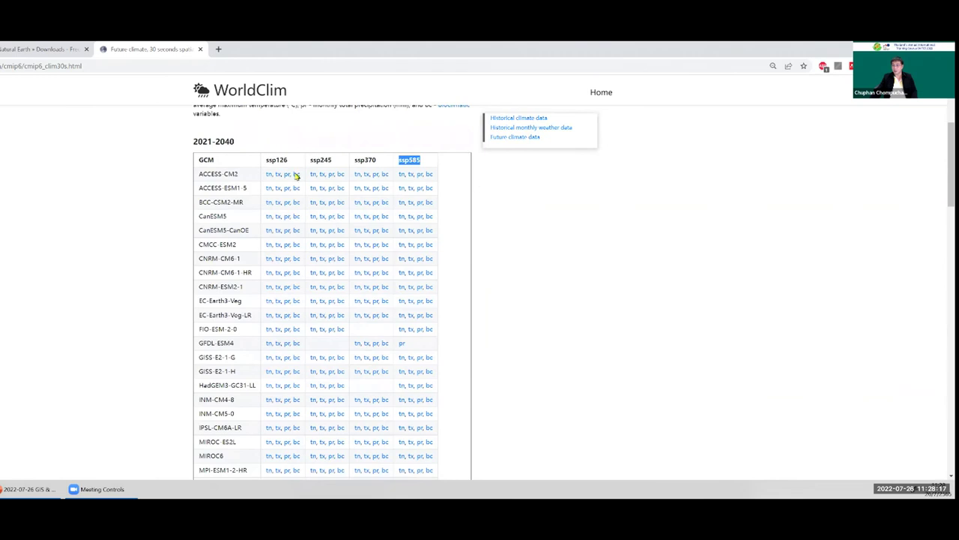
{"action": "left_click_drag", "start_coordinate": [208, 175], "coordinate": [212, 242]}
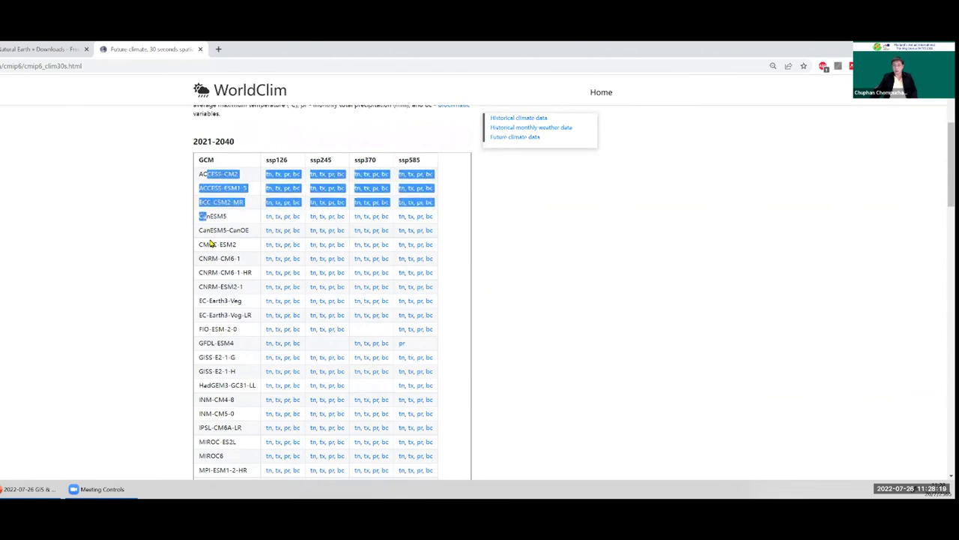
{"action": "left_click", "coordinate": [219, 252]}
{"action": "scroll", "coordinate": [215, 165], "scroll_direction": "down", "scroll_amount": 1}
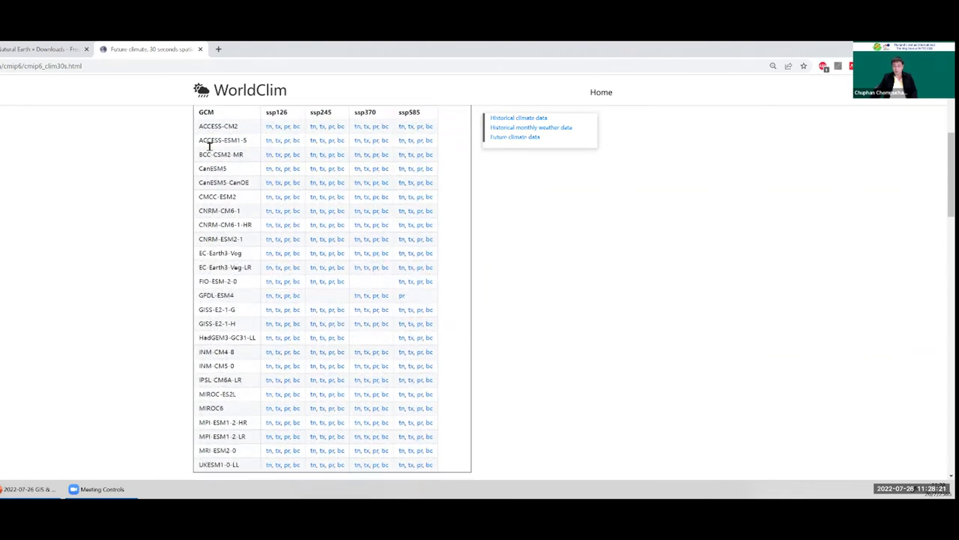
{"action": "scroll", "coordinate": [215, 166], "scroll_direction": "up", "scroll_amount": 1}
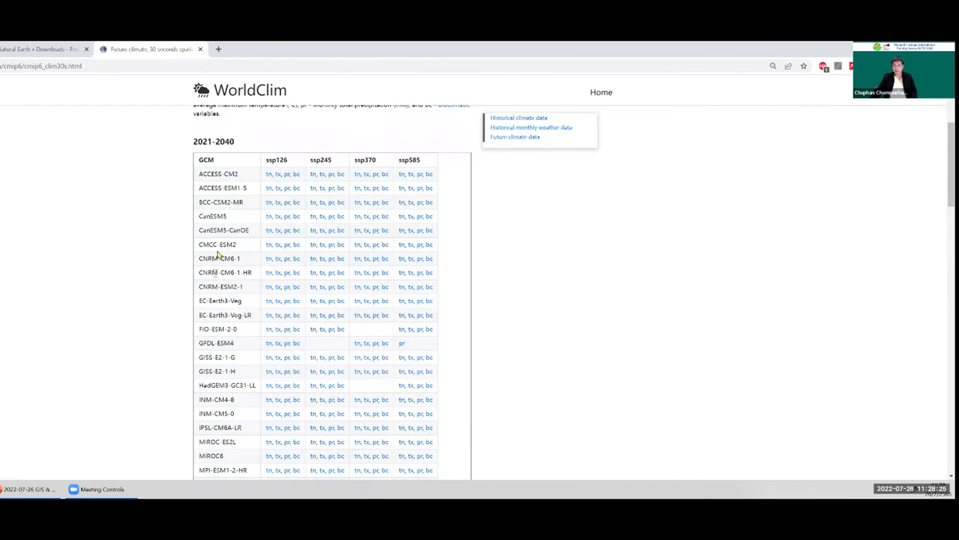
{"action": "scroll", "coordinate": [218, 303], "scroll_direction": "down", "scroll_amount": 1}
{"action": "scroll", "coordinate": [216, 305], "scroll_direction": "down", "scroll_amount": 1}
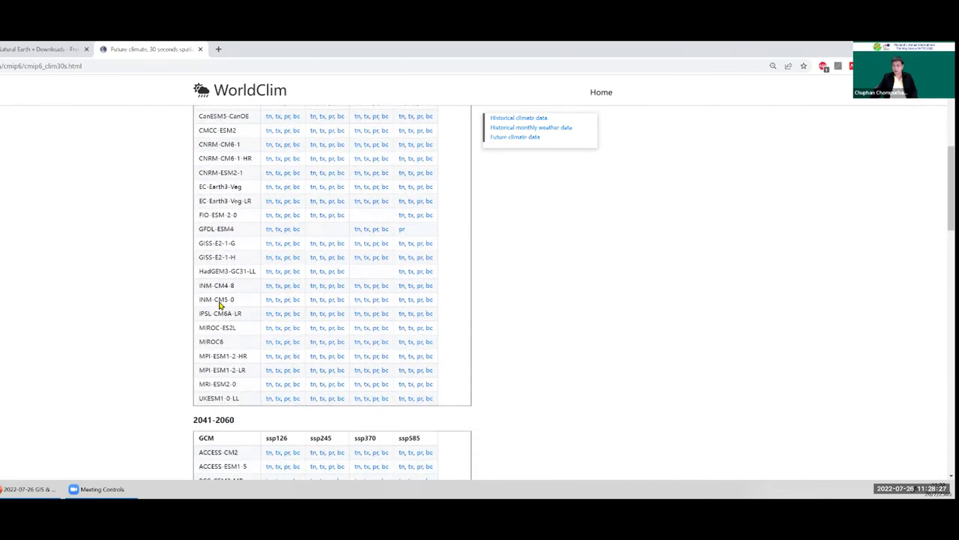
{"action": "scroll", "coordinate": [217, 301], "scroll_direction": "up", "scroll_amount": 2}
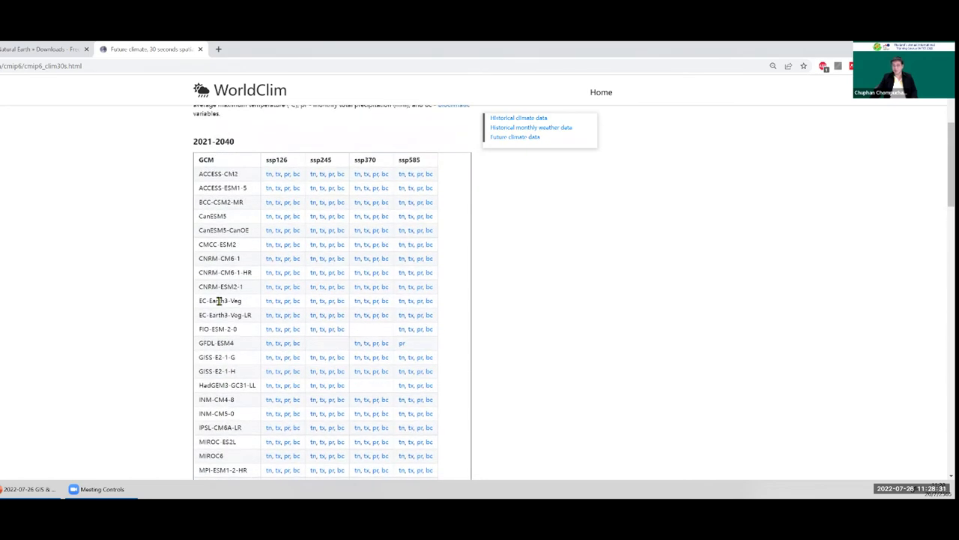
{"action": "scroll", "coordinate": [218, 299], "scroll_direction": "up", "scroll_amount": 2}
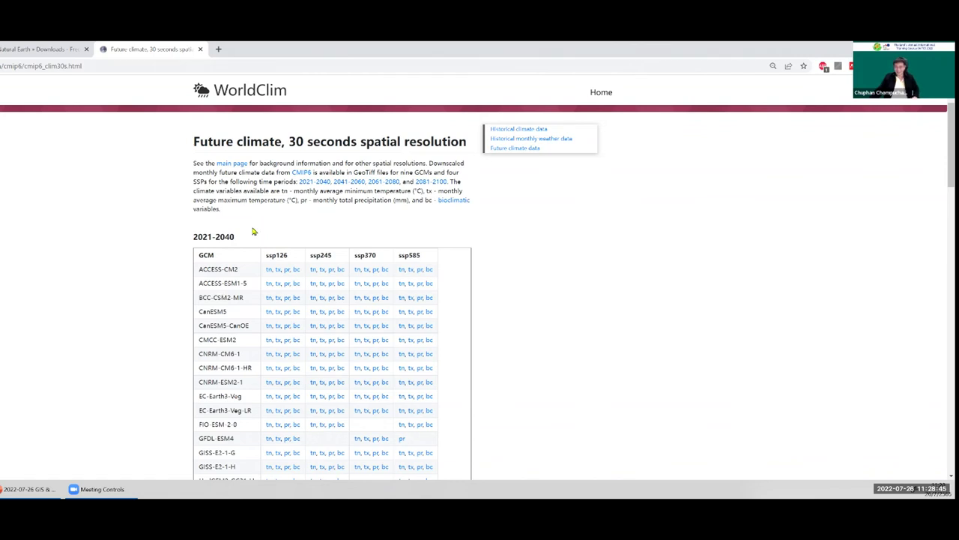
Highlight the scenario headings ssp126 to ssp585 above the 2021-2040 downloads, and clear the highlight
{"action": "left_click_drag", "start_coordinate": [264, 254], "coordinate": [426, 250]}
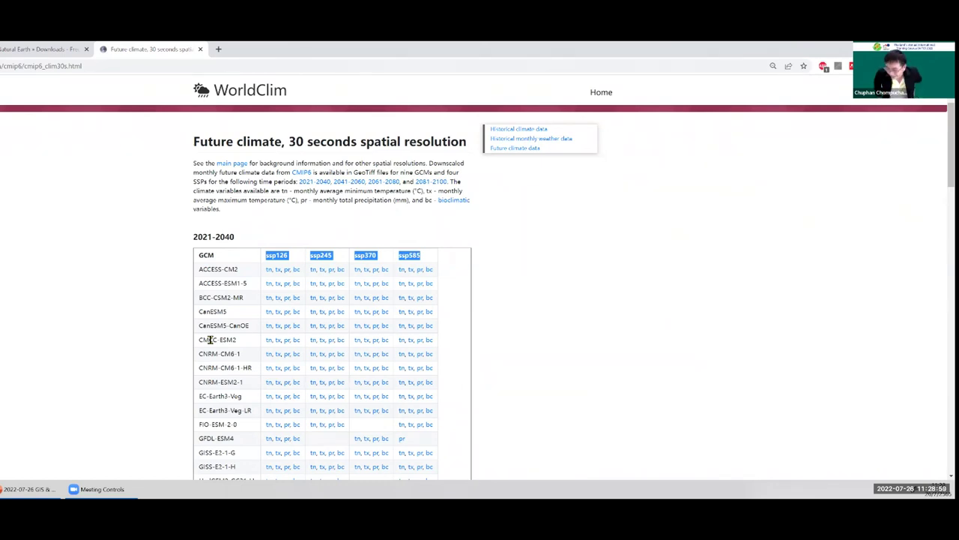
{"action": "scroll", "coordinate": [156, 325], "scroll_direction": "down", "scroll_amount": 1}
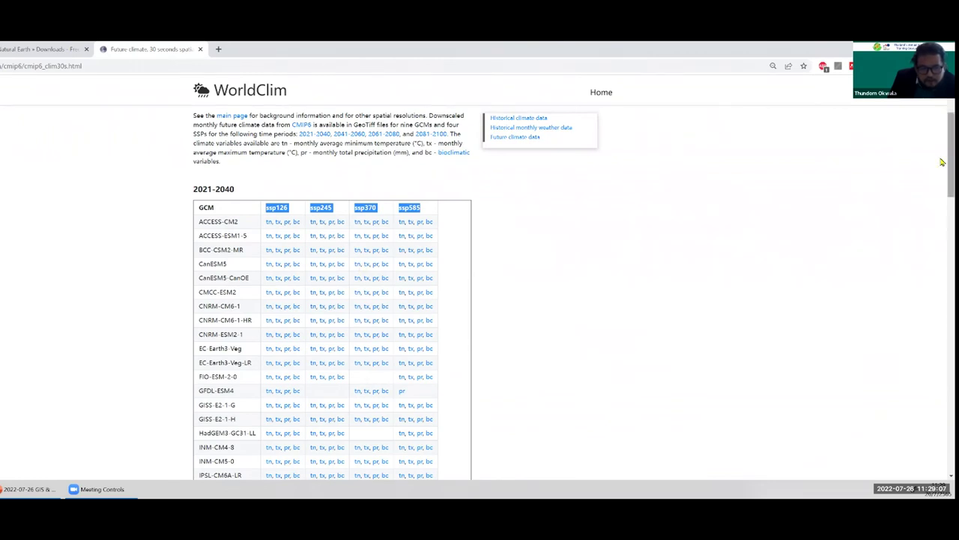
{"action": "scroll", "coordinate": [942, 177], "scroll_direction": "down", "scroll_amount": 1}
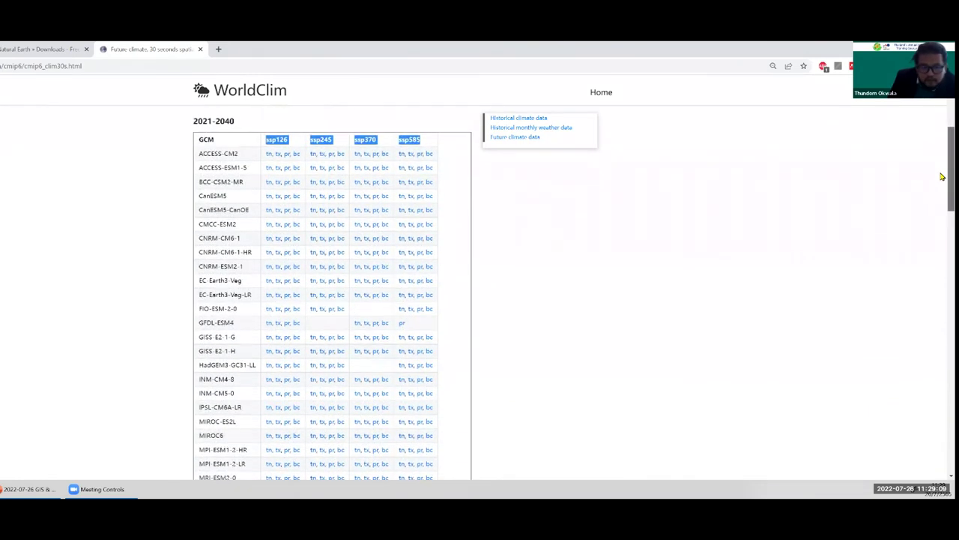
{"action": "left_click", "coordinate": [556, 294]}
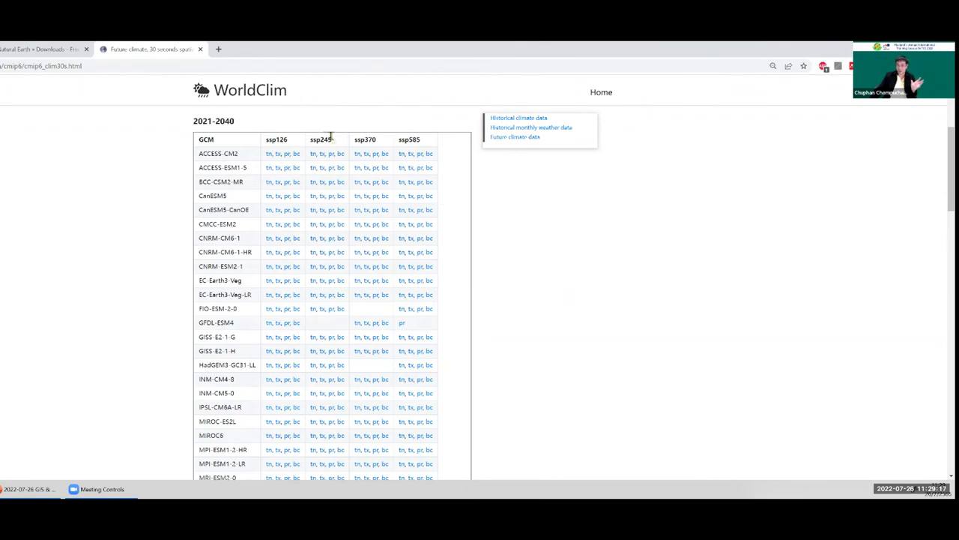
{"action": "left_click_drag", "start_coordinate": [320, 137], "coordinate": [414, 136]}
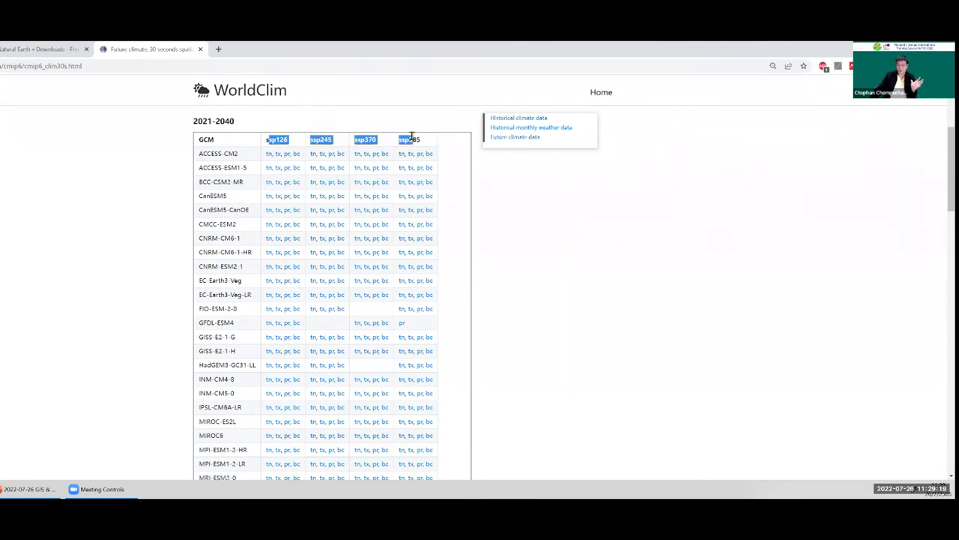
{"action": "left_click", "coordinate": [202, 155]}
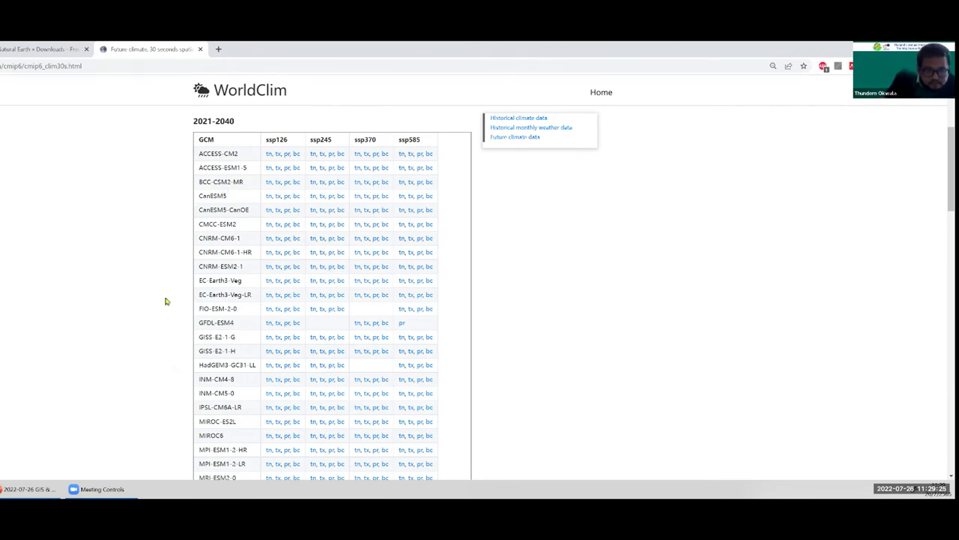
{"action": "left_click", "coordinate": [39, 488]}
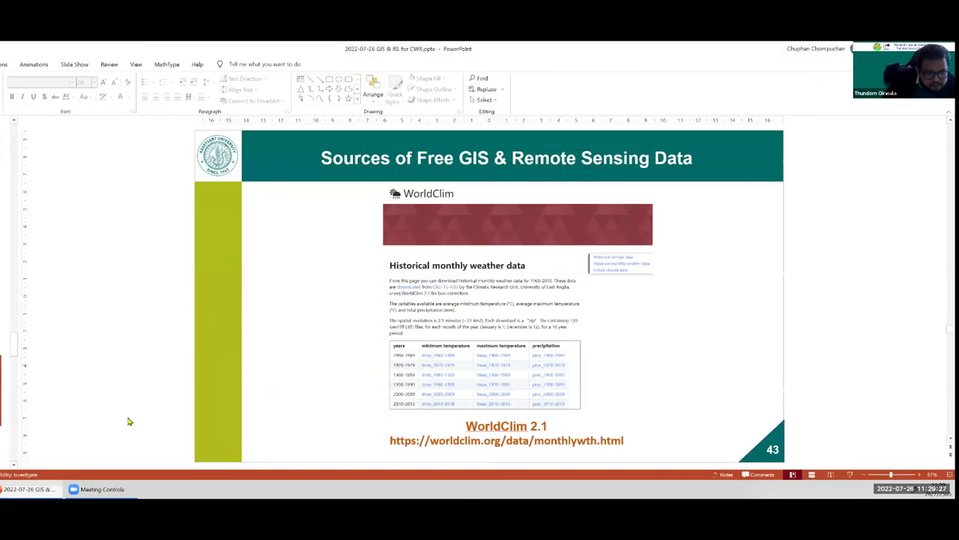
{"action": "scroll", "coordinate": [128, 421], "scroll_direction": "down", "scroll_amount": 3}
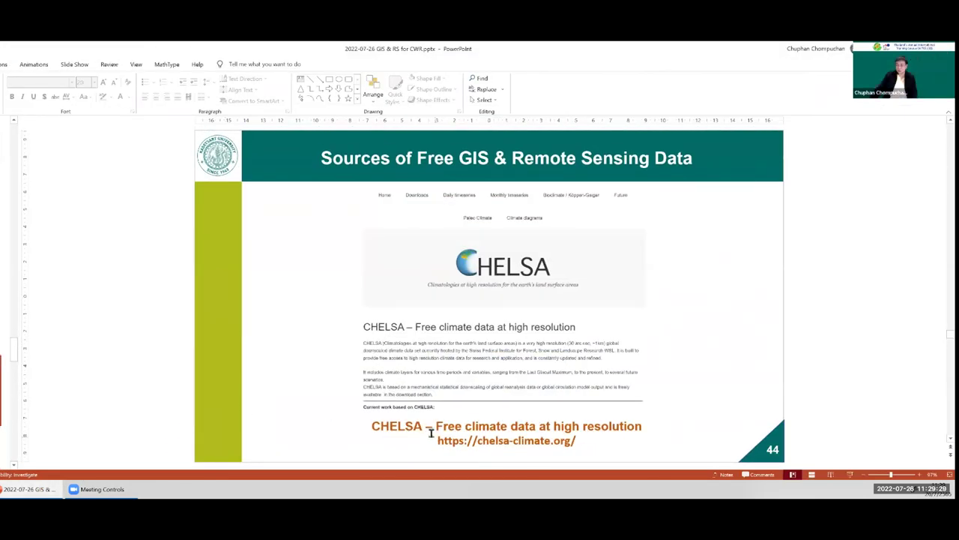
{"action": "left_click_drag", "start_coordinate": [436, 439], "coordinate": [578, 442]}
{"action": "key", "text": "ctrl+c"}
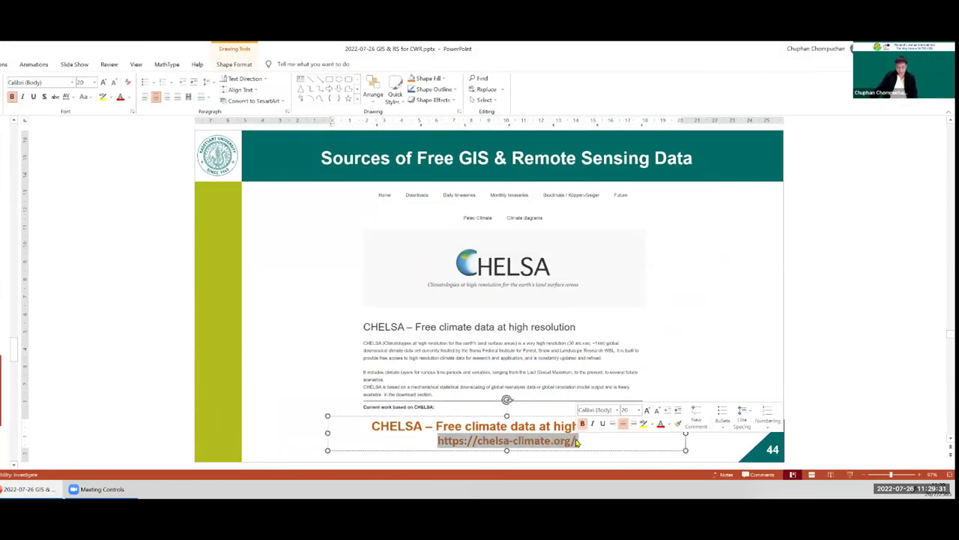
{"action": "left_click", "coordinate": [166, 413]}
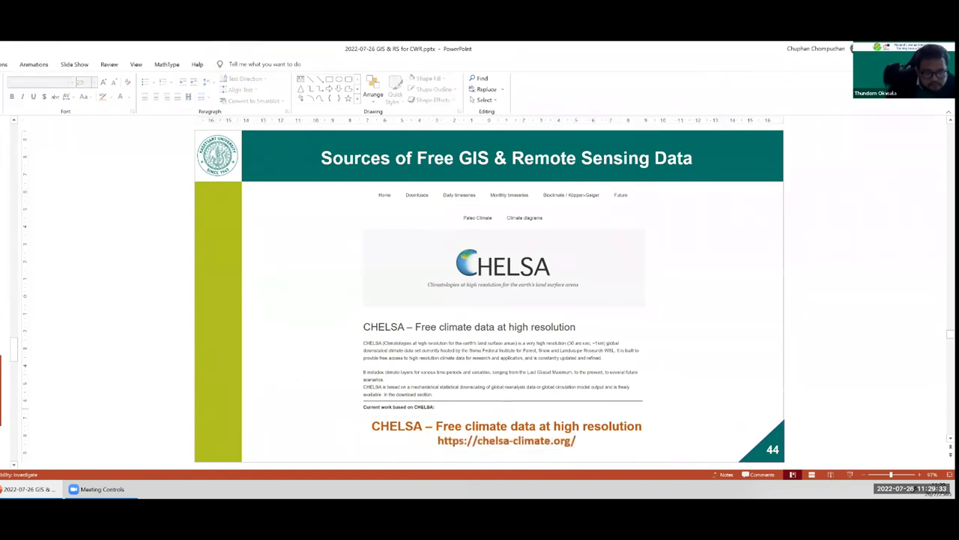
Return to the browser and load the copied CHELSA address in a new tab
{"action": "key", "text": "alt+Tab"}
{"action": "key", "text": "ctrl+t"}
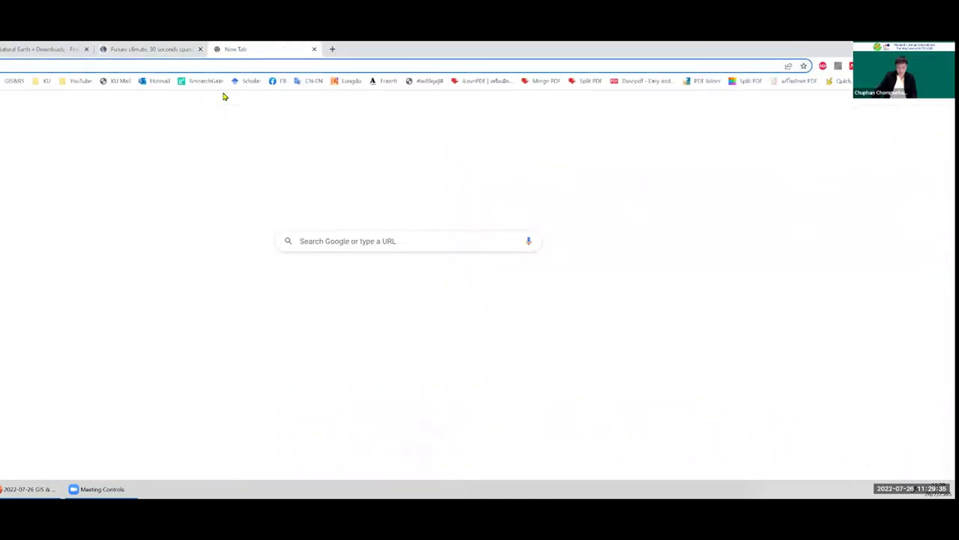
{"action": "key", "text": "ctrl+v"}
{"action": "key", "text": "Return"}
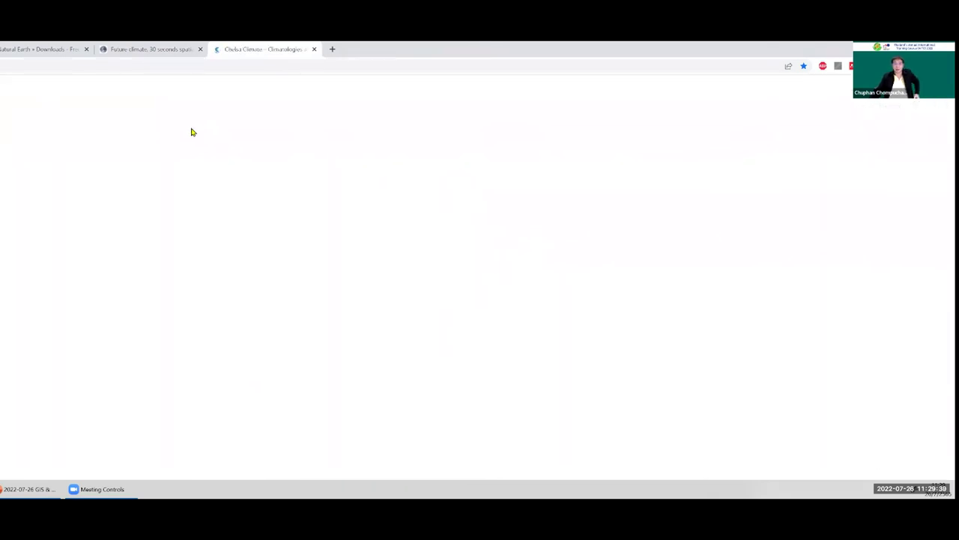
Review the CHELSA introduction and open the site's Downloads page from the download link below it
{"action": "scroll", "coordinate": [150, 224], "scroll_direction": "down", "scroll_amount": 1}
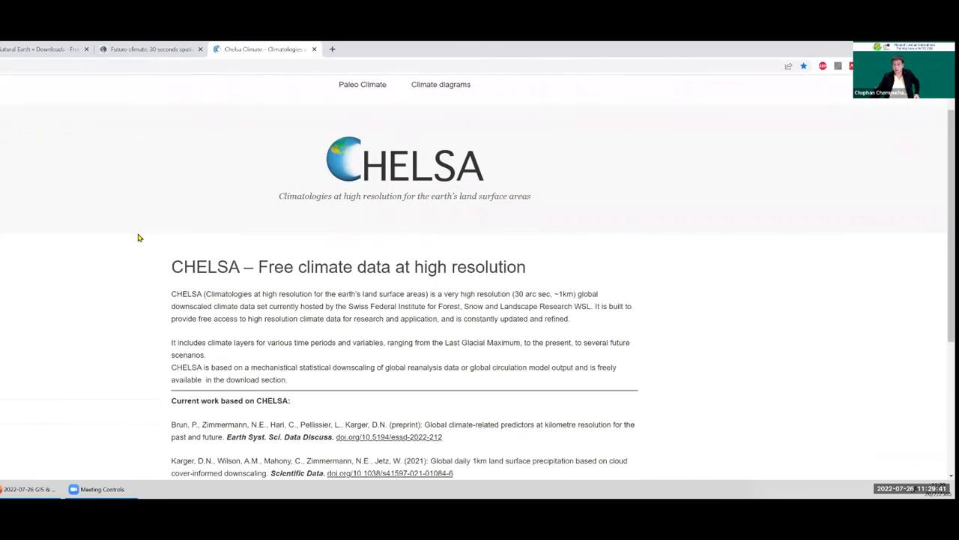
{"action": "scroll", "coordinate": [142, 243], "scroll_direction": "down", "scroll_amount": 3}
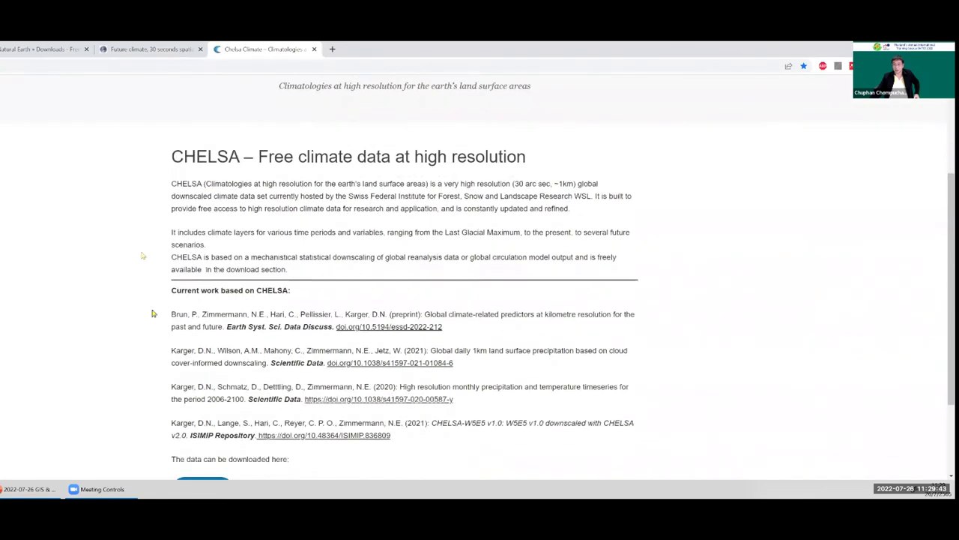
{"action": "scroll", "coordinate": [179, 380], "scroll_direction": "down", "scroll_amount": 2}
{"action": "left_click", "coordinate": [168, 379]}
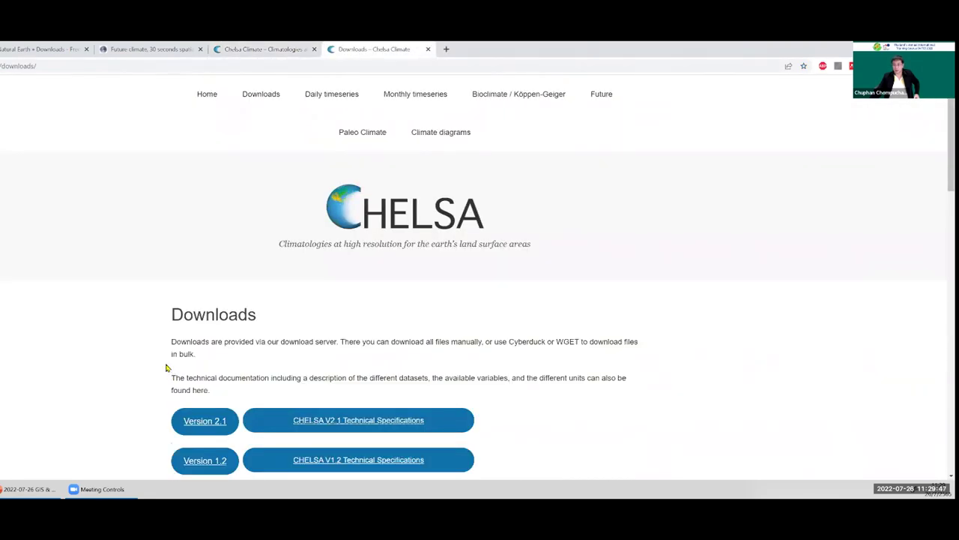
Open the CHELSA Version 2.1 download server and browse the .tif files in its chelsa_V2/GLOBAL directory
{"action": "scroll", "coordinate": [173, 371], "scroll_direction": "down", "scroll_amount": 1}
{"action": "scroll", "coordinate": [200, 370], "scroll_direction": "down", "scroll_amount": 1}
{"action": "left_click", "coordinate": [203, 370]}
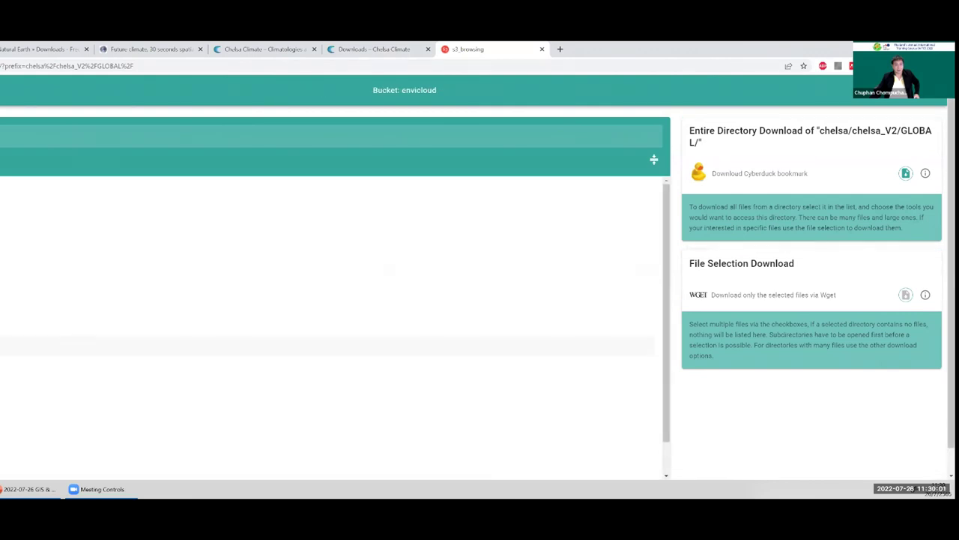
{"action": "scroll", "coordinate": [330, 322], "scroll_direction": "down", "scroll_amount": 2}
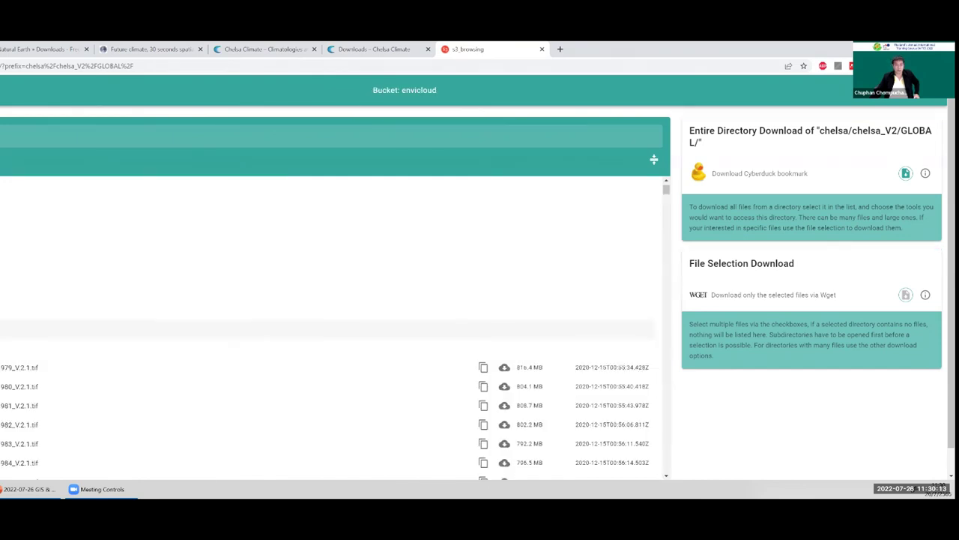
{"action": "scroll", "coordinate": [2, 323], "scroll_direction": "down", "scroll_amount": 5}
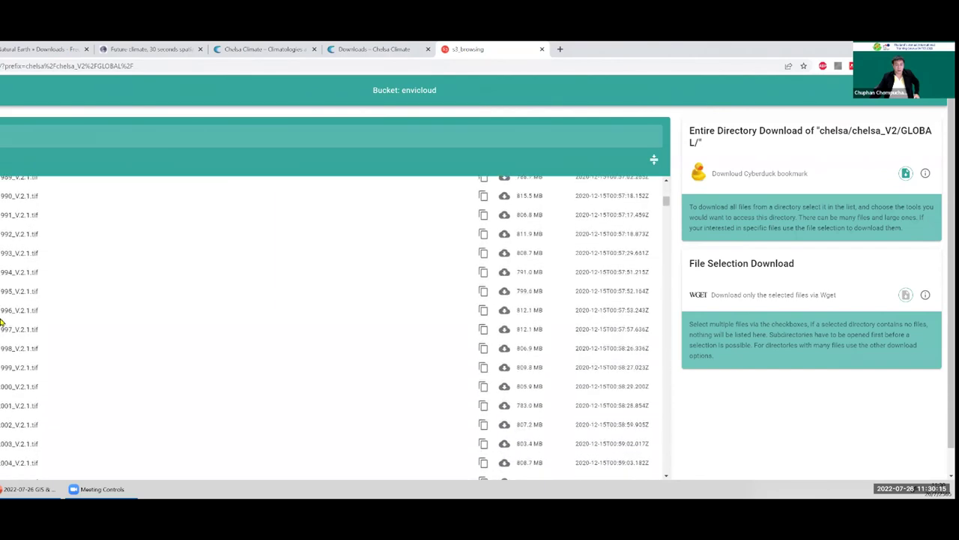
Return to the folders of the CHELSA GLOBAL directory and select the climatologies/2071-2100 folder
{"action": "scroll", "coordinate": [2, 323], "scroll_direction": "up", "scroll_amount": 3}
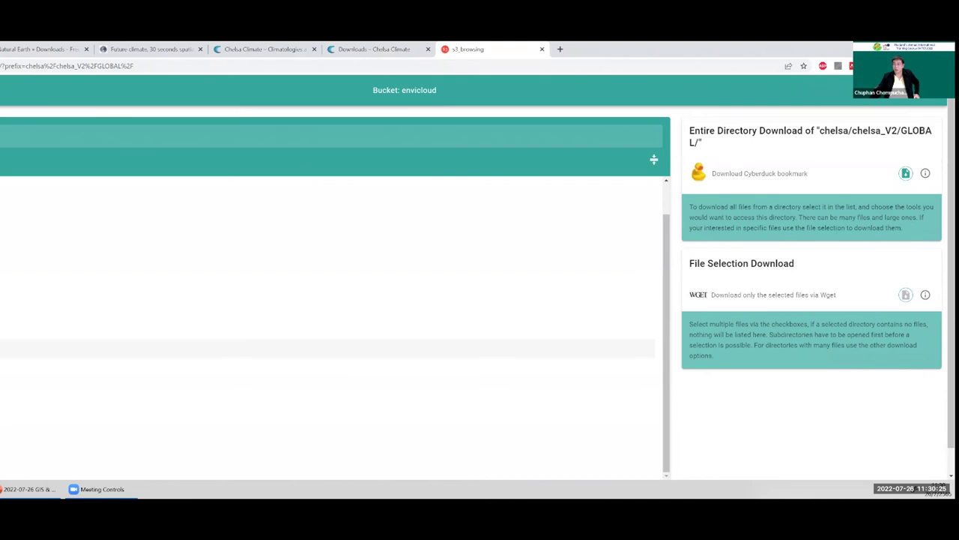
{"action": "scroll", "coordinate": [329, 322], "scroll_direction": "up", "scroll_amount": 3}
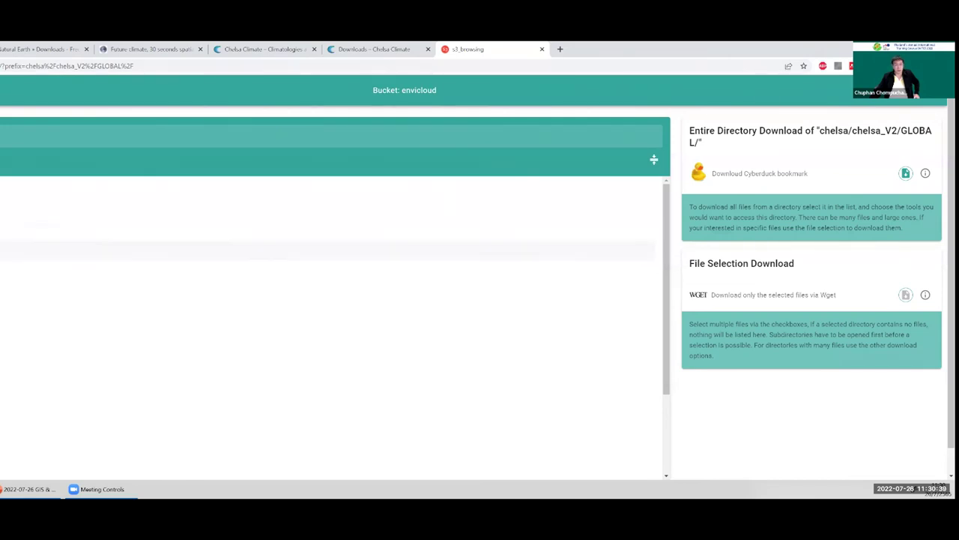
{"action": "left_click", "coordinate": [327, 289]}
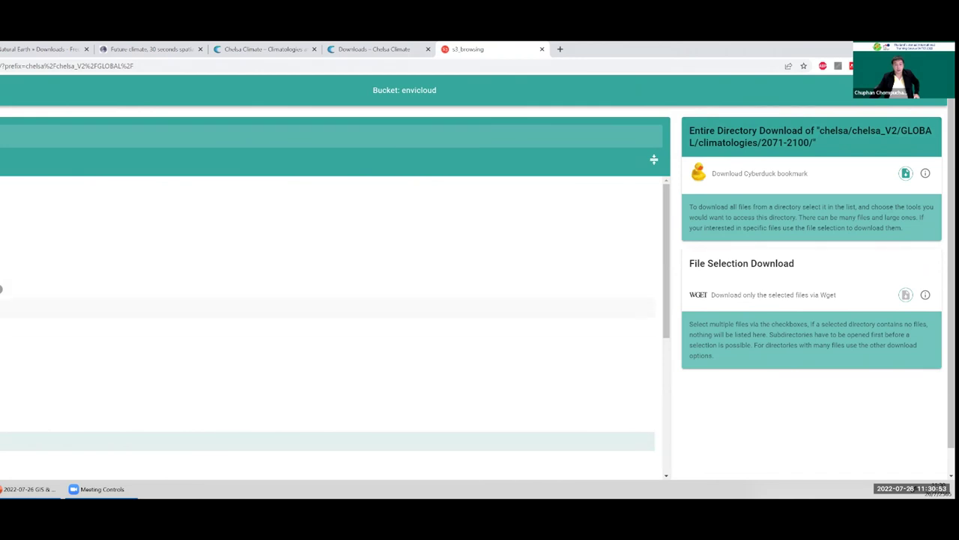
Switch to the WorldClim future climate page and close the CHELSA home and Downloads tabs
{"action": "left_click", "coordinate": [150, 53]}
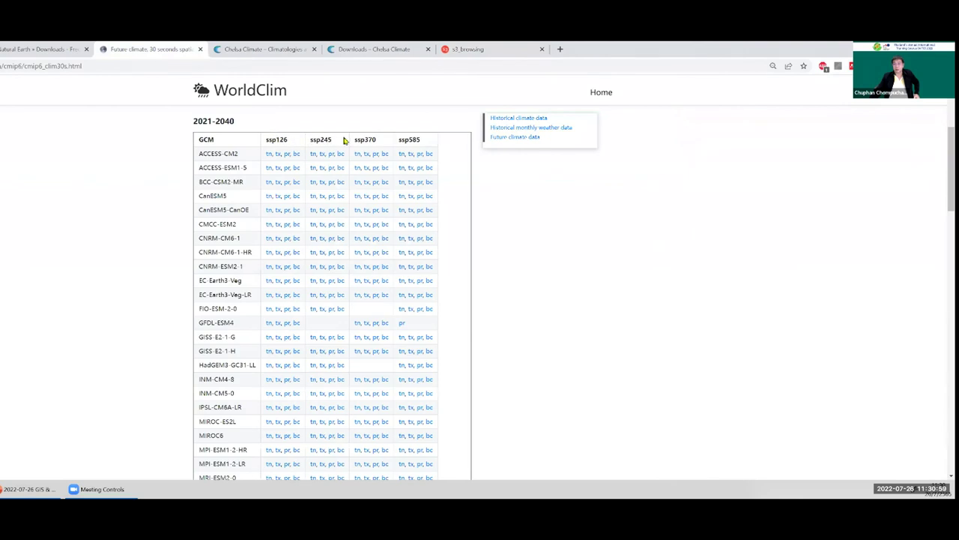
{"action": "left_click", "coordinate": [332, 54]}
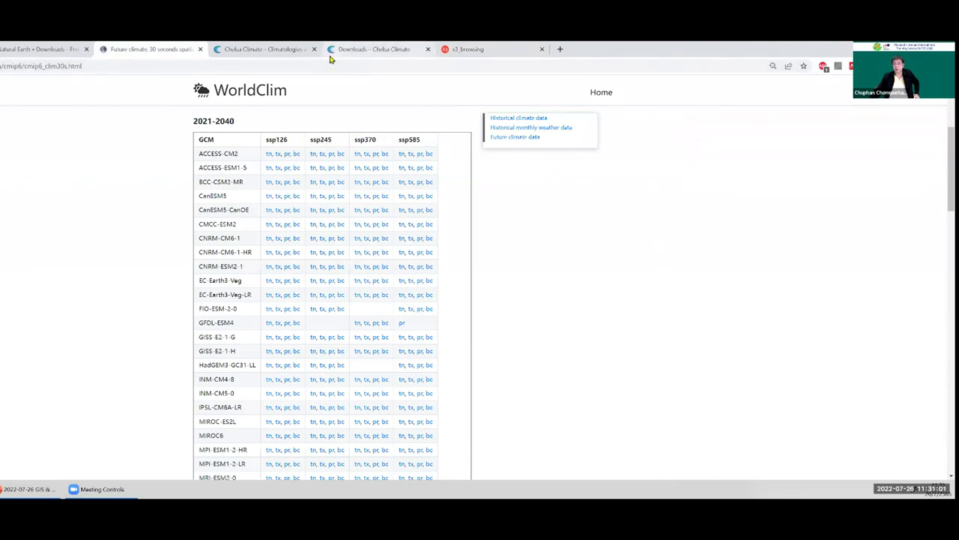
{"action": "left_click", "coordinate": [314, 48]}
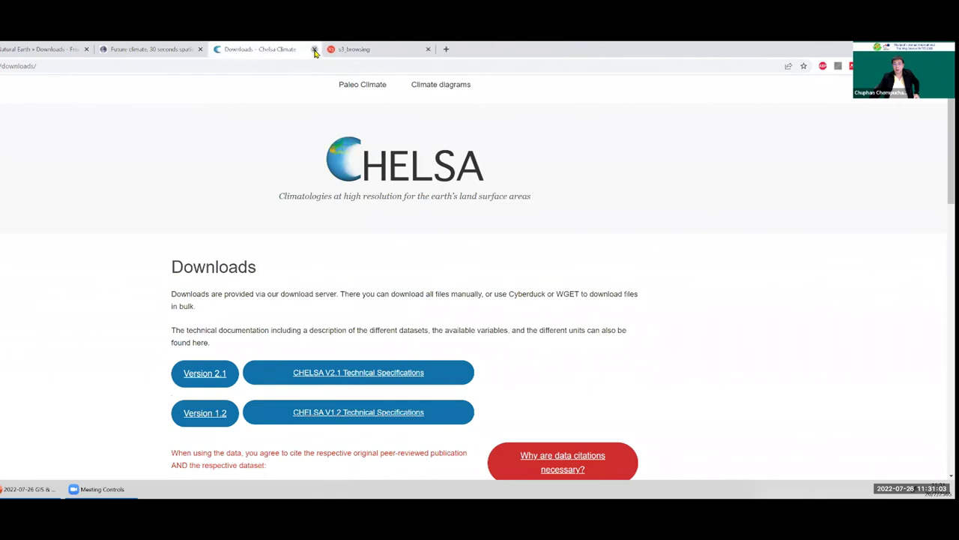
{"action": "left_click", "coordinate": [314, 48]}
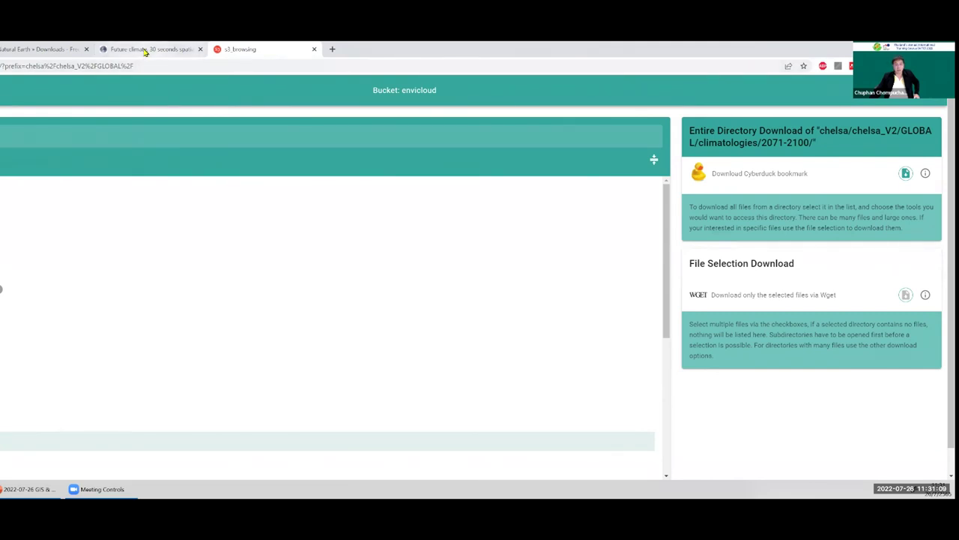
Highlight the ssp245 scenario in WorldClim's 2021-2040 table and compare it with the folders listed on the CHELSA download server
{"action": "left_click", "coordinate": [147, 49]}
{"action": "left_click_drag", "start_coordinate": [310, 140], "coordinate": [336, 143]}
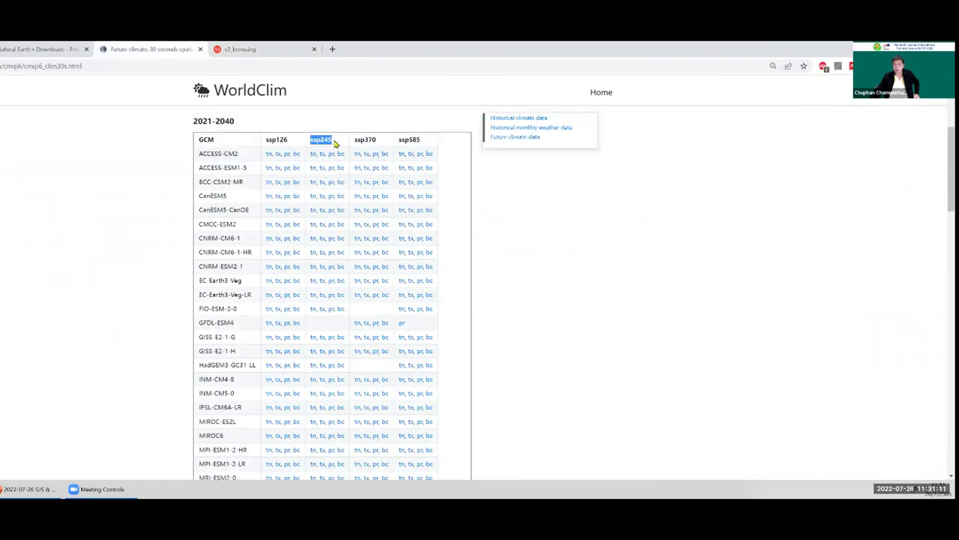
{"action": "left_click", "coordinate": [251, 50]}
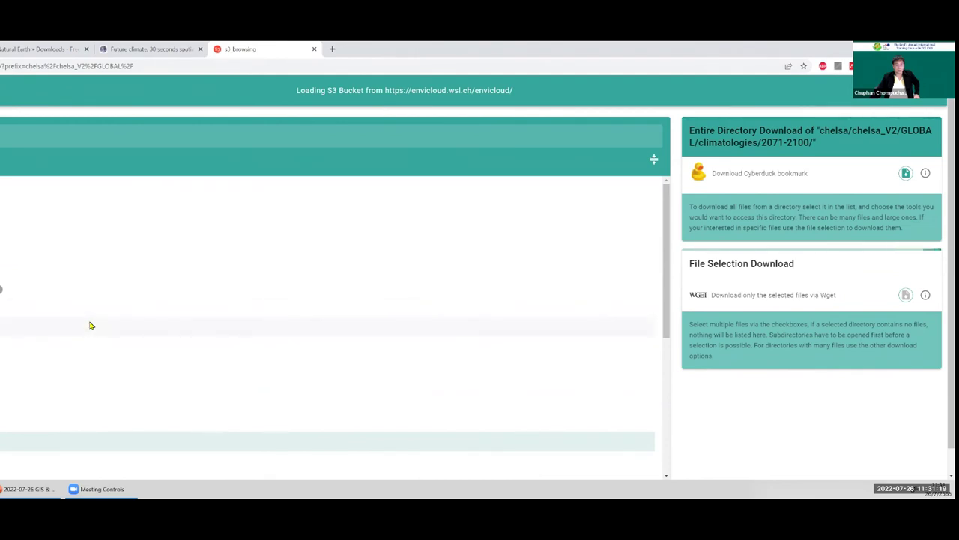
{"action": "scroll", "coordinate": [90, 324], "scroll_direction": "down", "scroll_amount": 1}
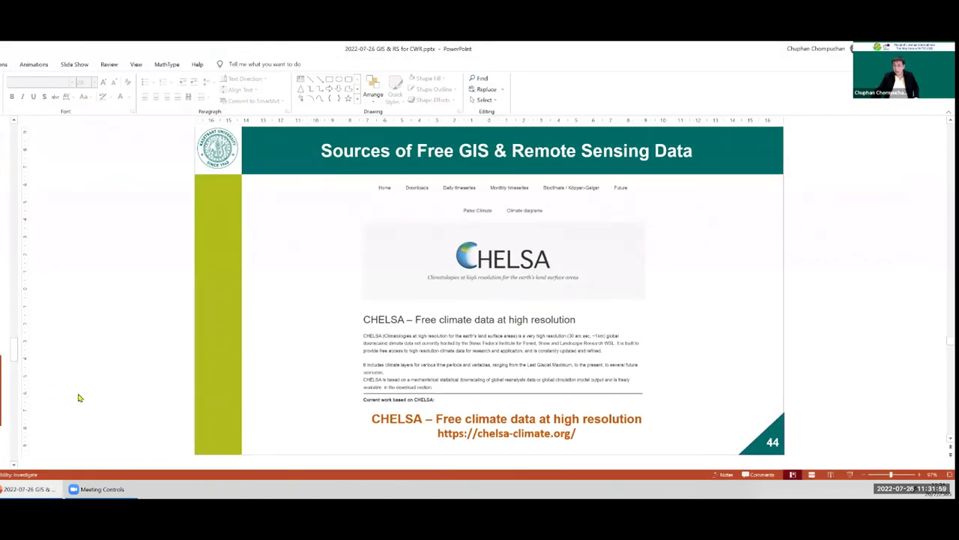
{"action": "scroll", "coordinate": [525, 431], "scroll_direction": "down", "scroll_amount": 1}
{"action": "left_click", "coordinate": [547, 442]}
{"action": "left_click_drag", "start_coordinate": [424, 443], "coordinate": [577, 442]}
{"action": "key", "text": "ctrl+c"}
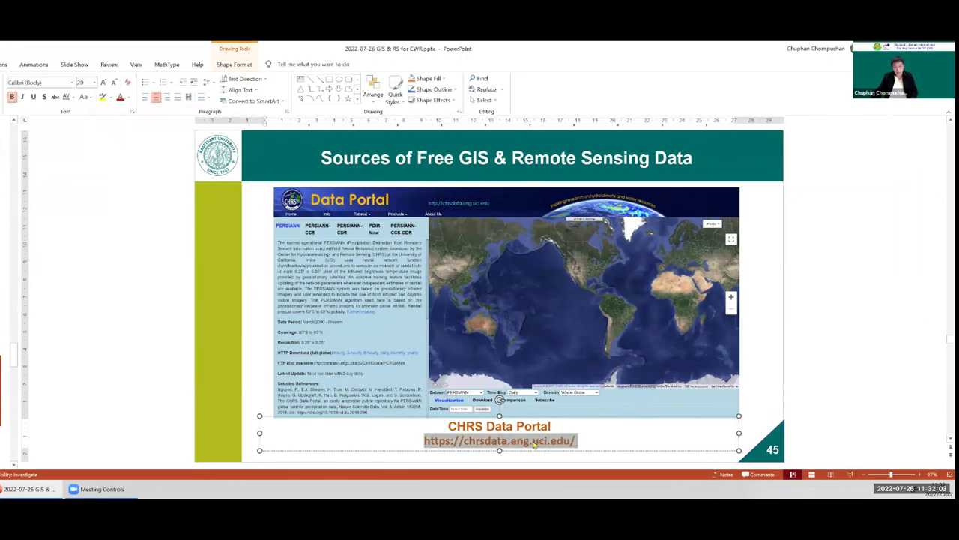
Return to the browser and load the copied CHRS Data Portal address in place of the CHELSA download server
{"action": "left_click", "coordinate": [60, 445]}
{"action": "key", "text": "alt+Tab"}
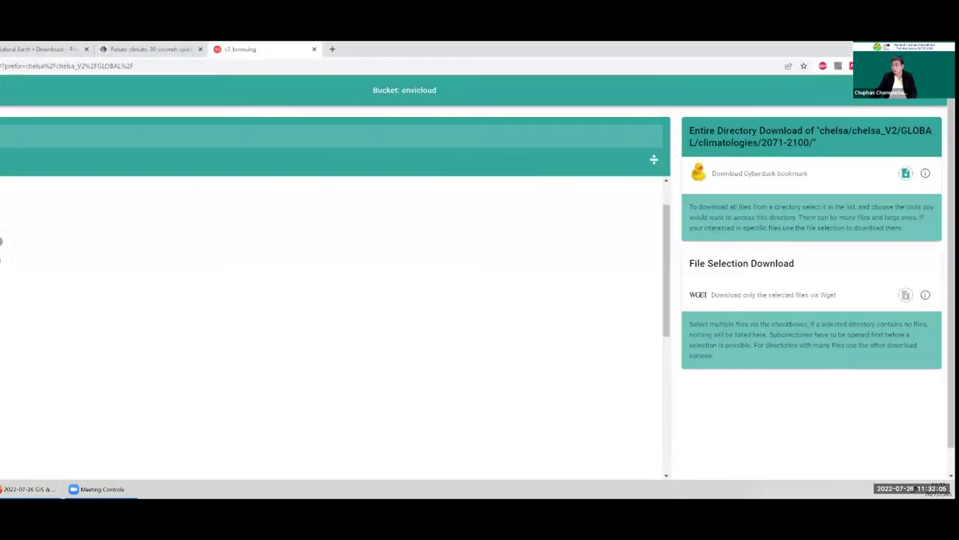
{"action": "left_click", "coordinate": [88, 65]}
{"action": "key", "text": "ctrl+v"}
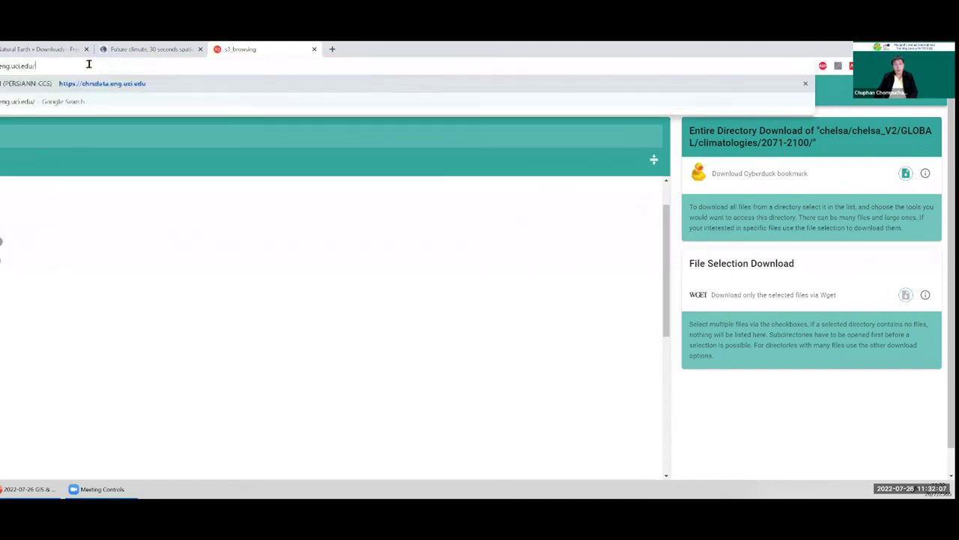
{"action": "key", "text": "Return"}
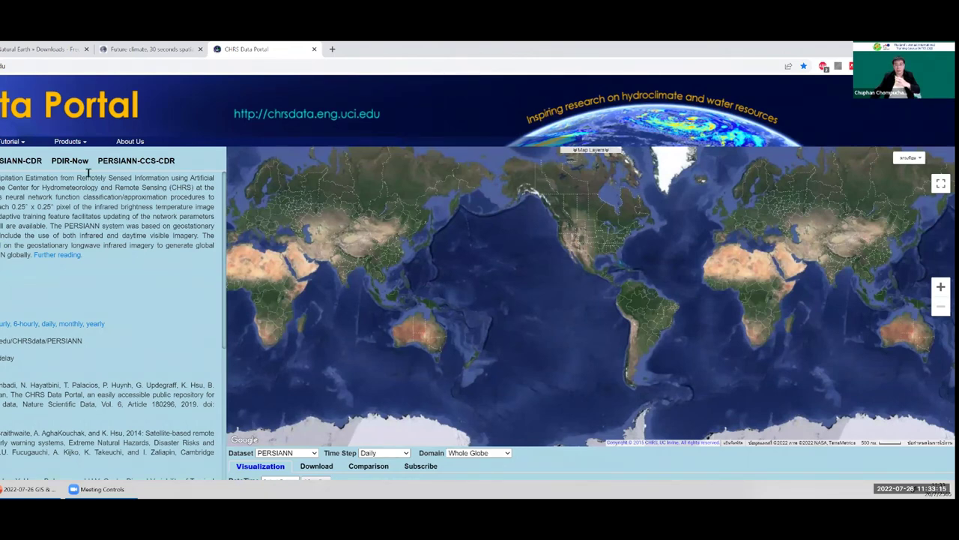
Review the portal's descriptions of the PERSIANN, PERSIANN-CCS, PERSIANN-CDR, PDIR-Now and PERSIANN-CCS-CDR datasets
{"action": "left_click_drag", "start_coordinate": [190, 178], "coordinate": [215, 178]}
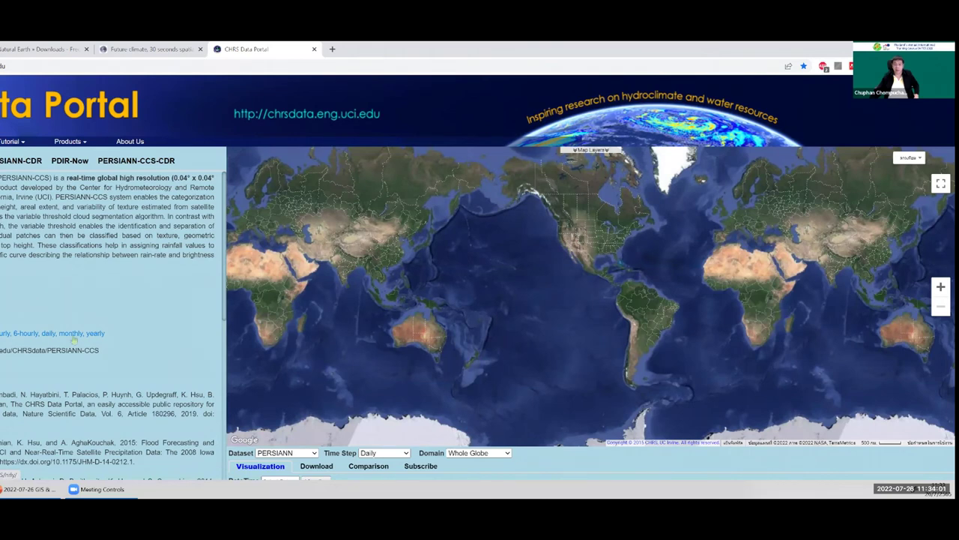
{"action": "left_click", "coordinate": [20, 171]}
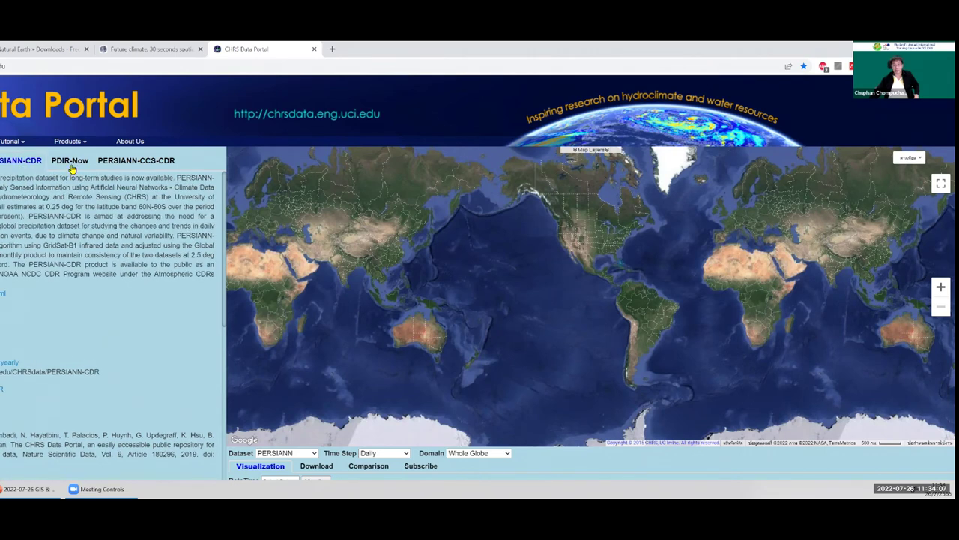
{"action": "left_click", "coordinate": [72, 166]}
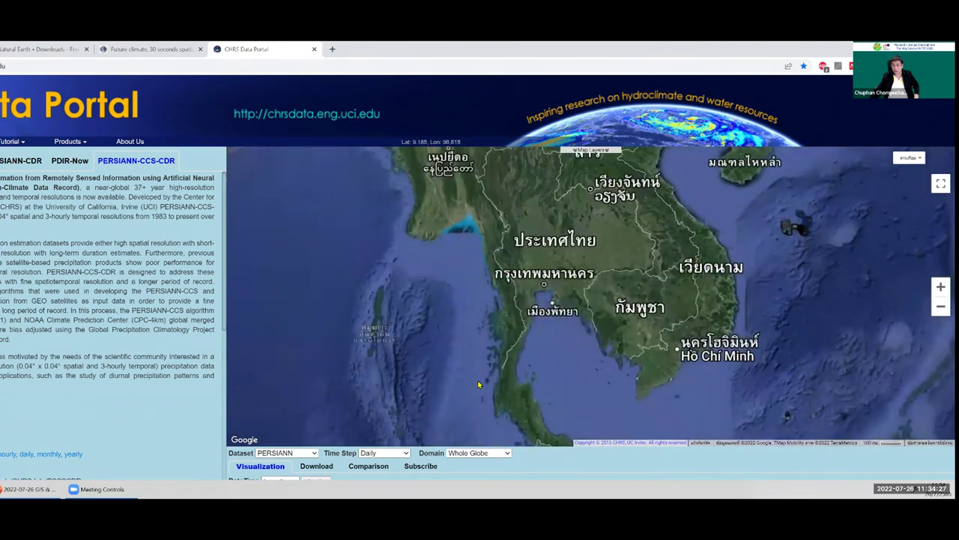
Set the precipitation query to the Country domain, the Monthly time step and the PDIR-Now dataset
{"action": "left_click", "coordinate": [478, 452]}
{"action": "left_click", "coordinate": [468, 382]}
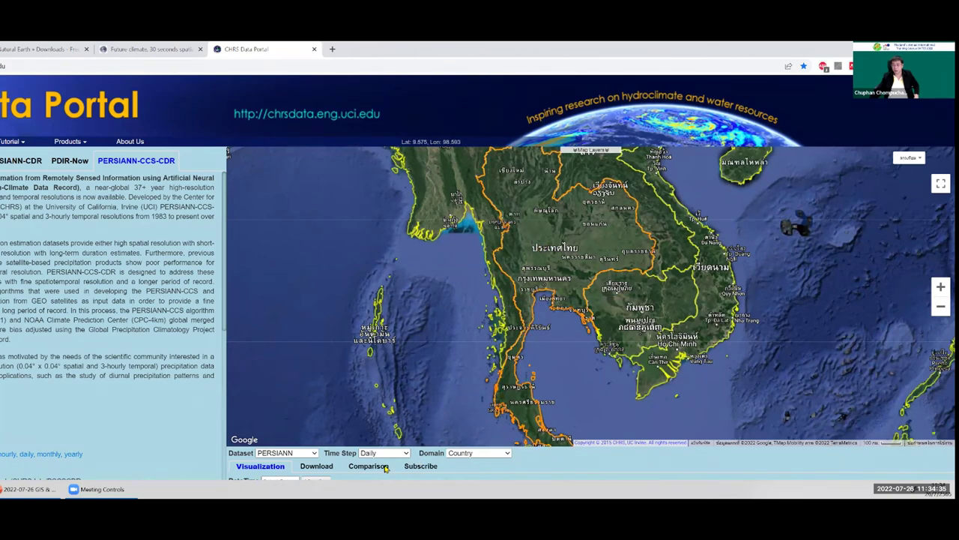
{"action": "left_click", "coordinate": [406, 455]}
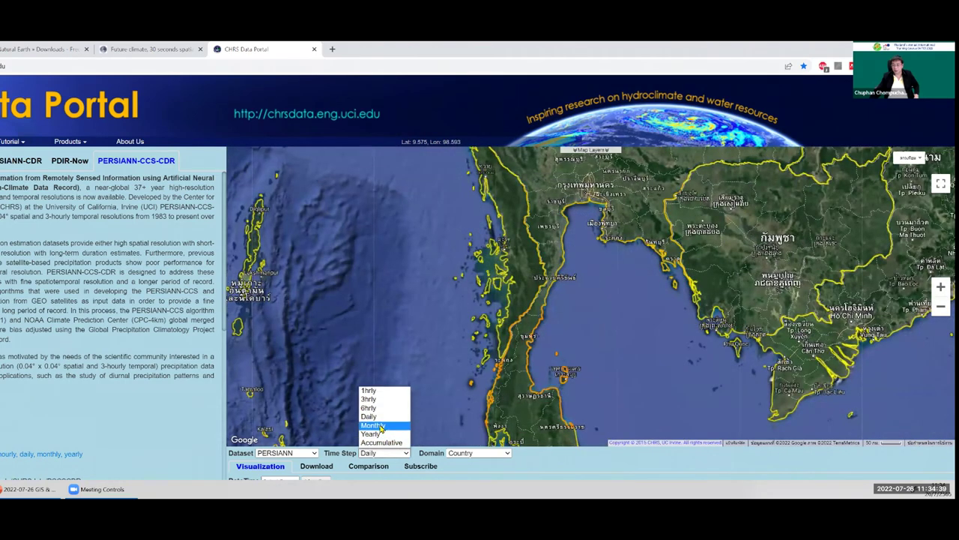
{"action": "left_click", "coordinate": [380, 426]}
{"action": "left_click", "coordinate": [314, 453]}
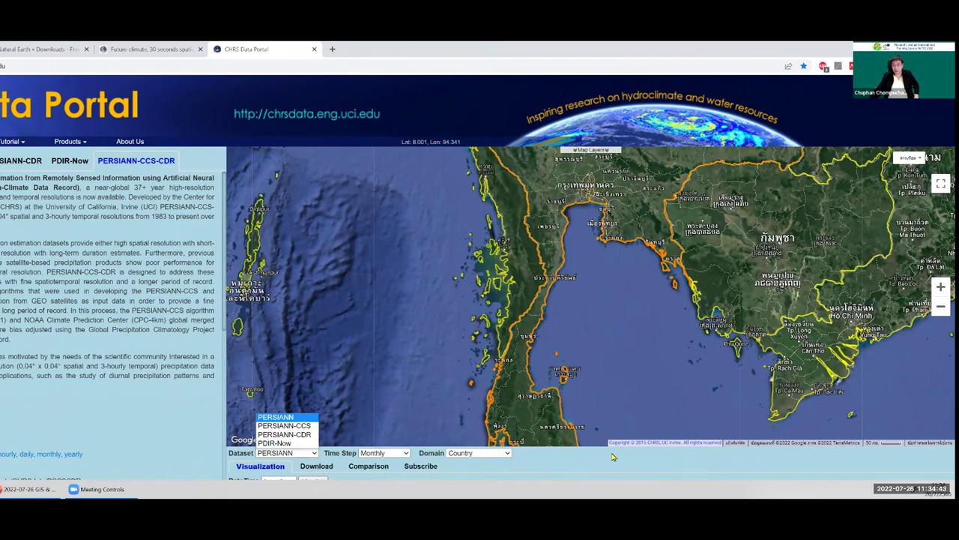
{"action": "left_click", "coordinate": [274, 443]}
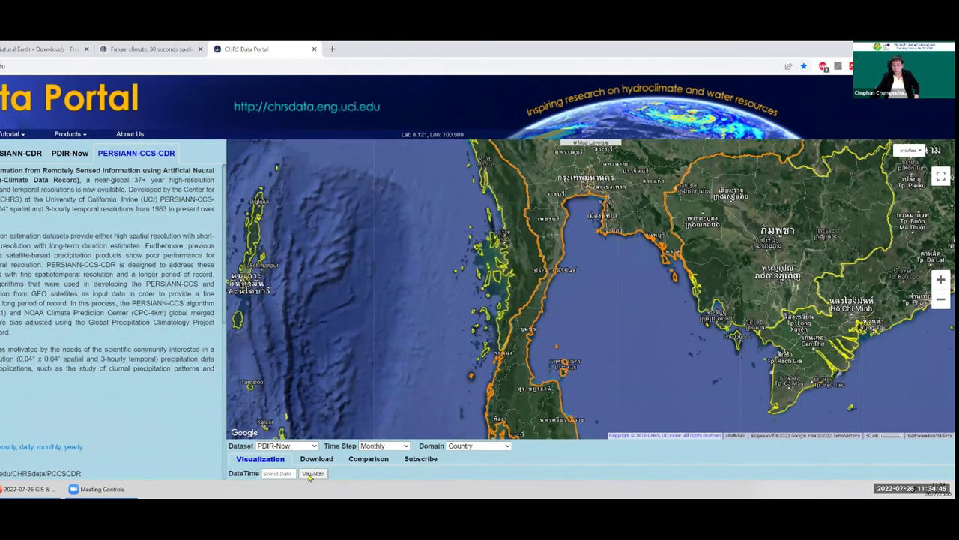
Open the download options, choose Tif as the format and try to start the download
{"action": "left_click", "coordinate": [307, 459]}
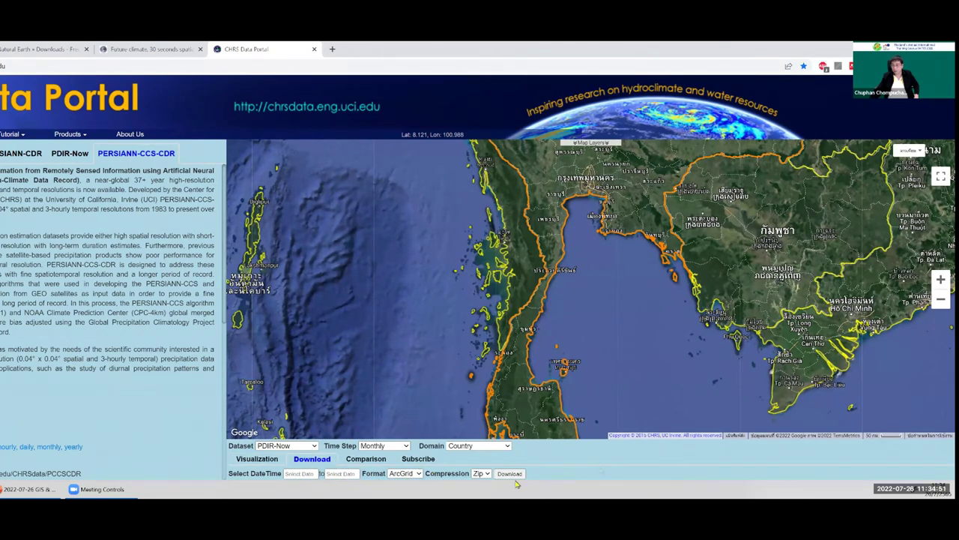
{"action": "left_click", "coordinate": [413, 474]}
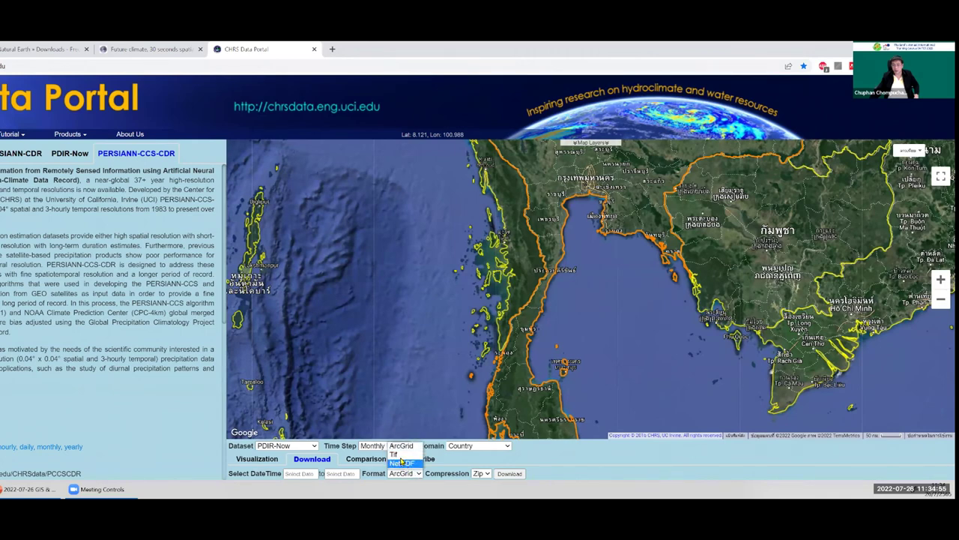
{"action": "left_click", "coordinate": [403, 455]}
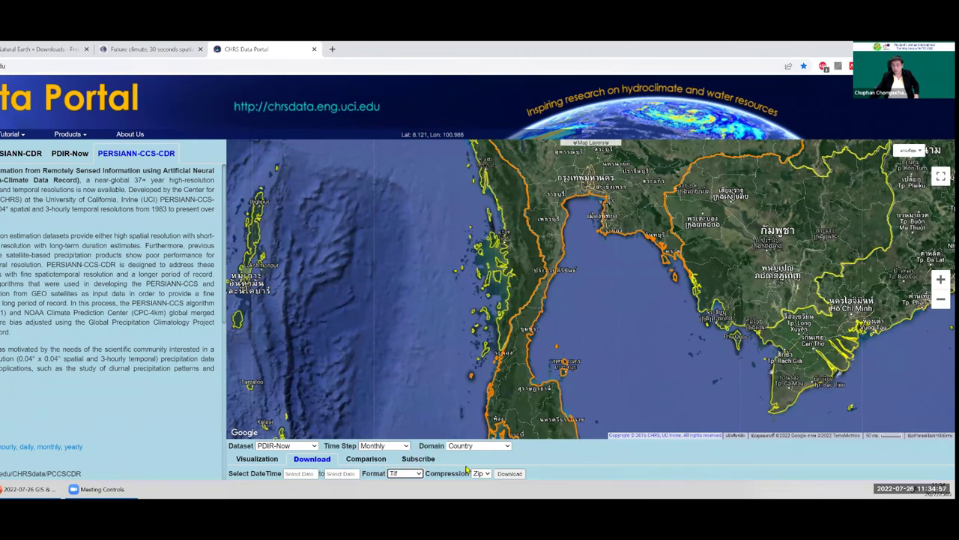
{"action": "left_click", "coordinate": [509, 474]}
{"action": "left_click", "coordinate": [492, 120]}
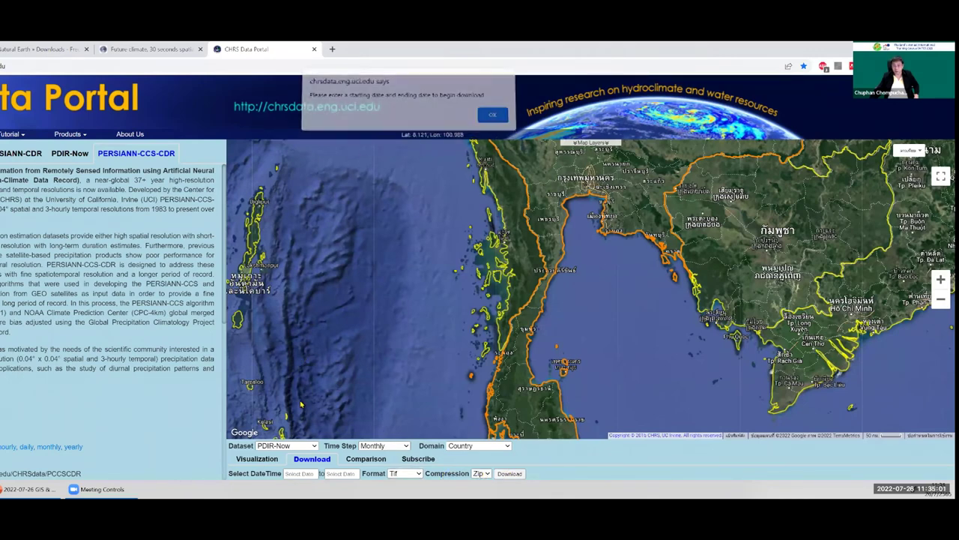
Set the download period from January 2010 to June 2022
{"action": "left_click", "coordinate": [303, 473]}
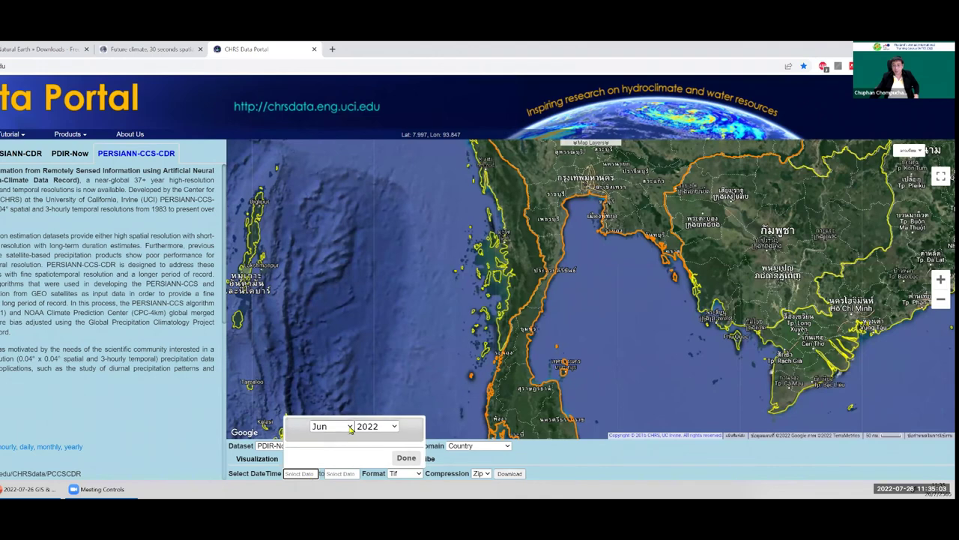
{"action": "left_click", "coordinate": [393, 426]}
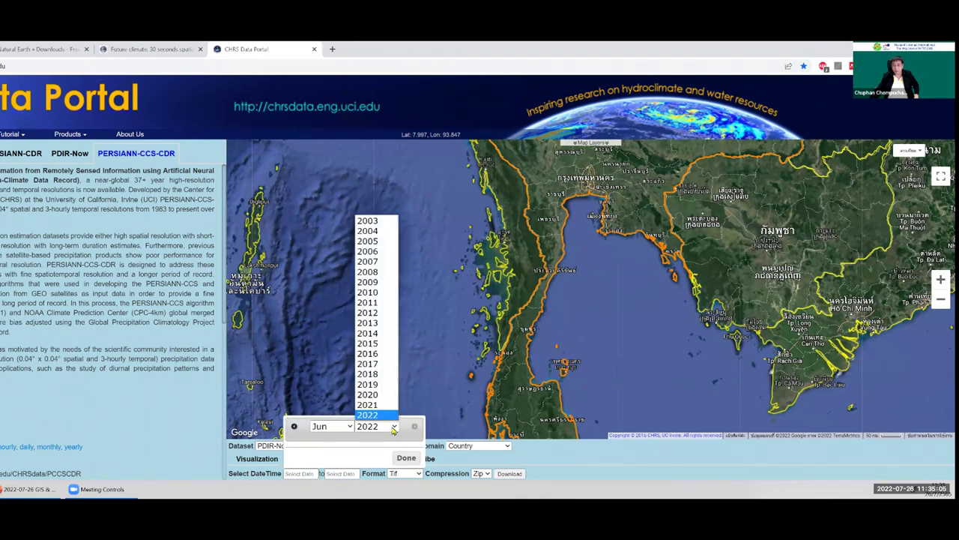
{"action": "left_click", "coordinate": [374, 292]}
{"action": "left_click", "coordinate": [349, 427]}
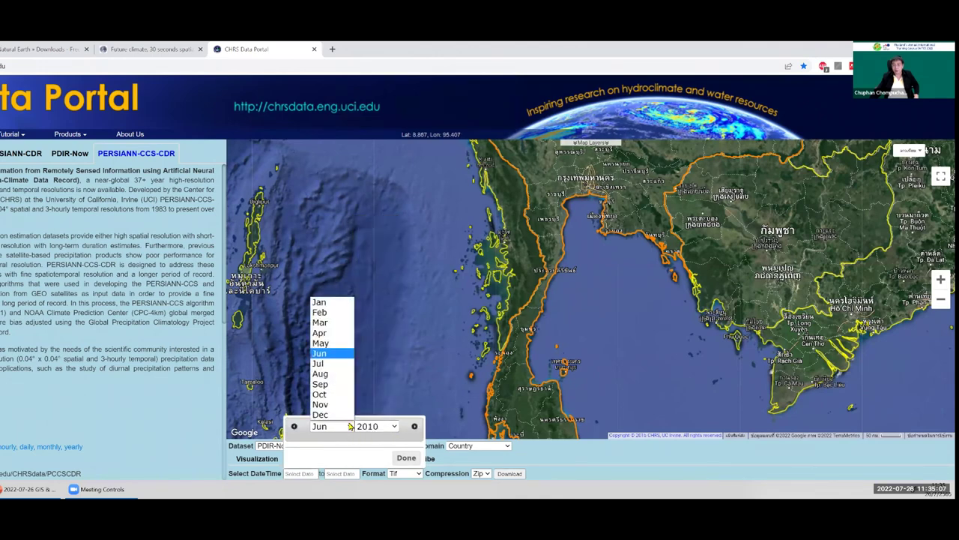
{"action": "left_click", "coordinate": [330, 303]}
{"action": "left_click", "coordinate": [396, 458]}
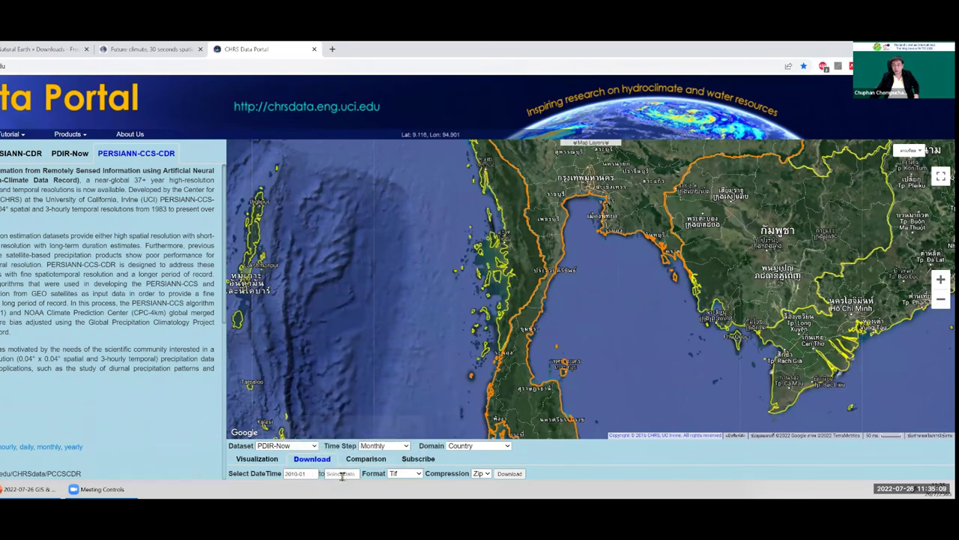
{"action": "left_click", "coordinate": [341, 473]}
{"action": "left_click", "coordinate": [446, 457]}
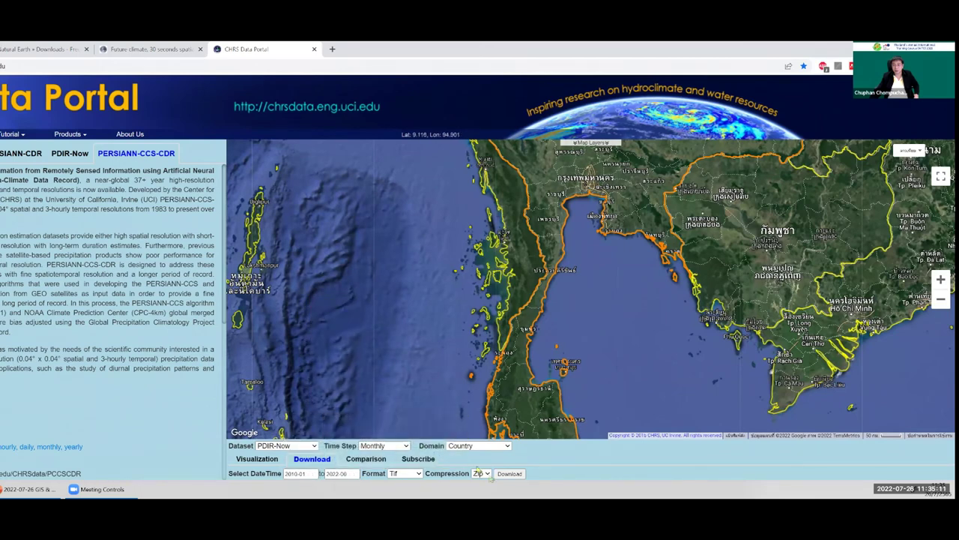
Open the download request, inspect its email address field and close it without submitting an address
{"action": "left_click", "coordinate": [509, 472]}
{"action": "left_click", "coordinate": [346, 280]}
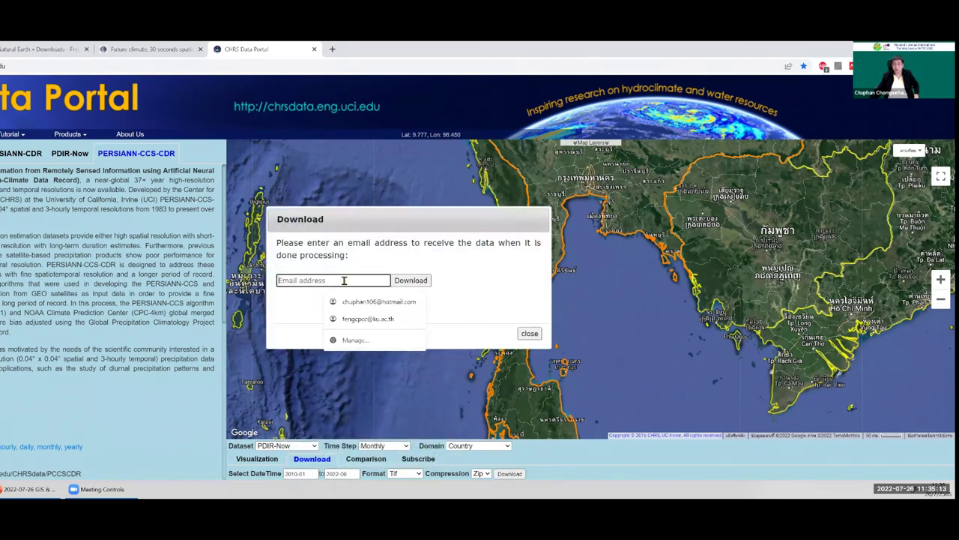
{"action": "left_click", "coordinate": [366, 267]}
{"action": "left_click", "coordinate": [328, 277]}
{"action": "left_click", "coordinate": [370, 255]}
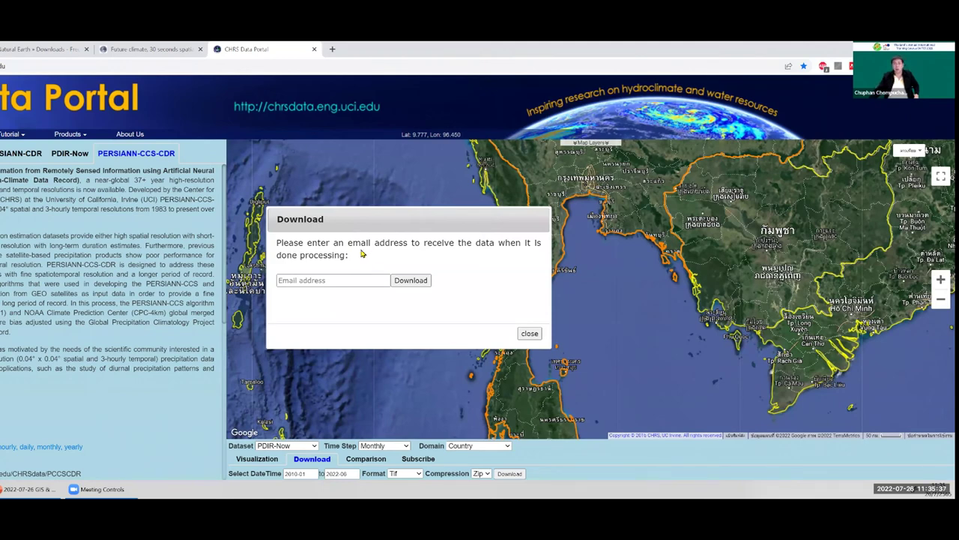
{"action": "left_click", "coordinate": [527, 333]}
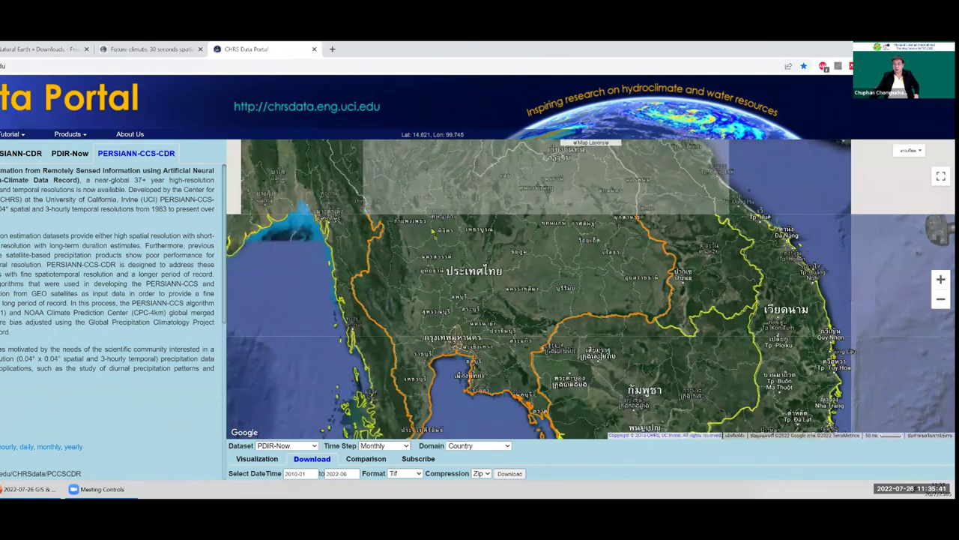
Review the PDIR-Now dataset description and highlight its 4km x 4km resolution
{"action": "scroll", "coordinate": [422, 248], "scroll_direction": "down", "scroll_amount": 1}
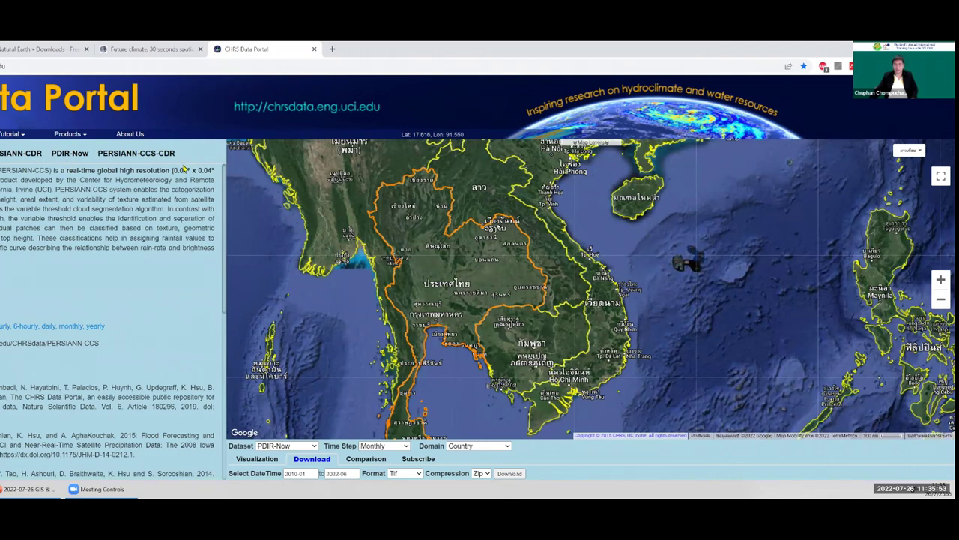
{"action": "left_click_drag", "start_coordinate": [175, 180], "coordinate": [211, 181]}
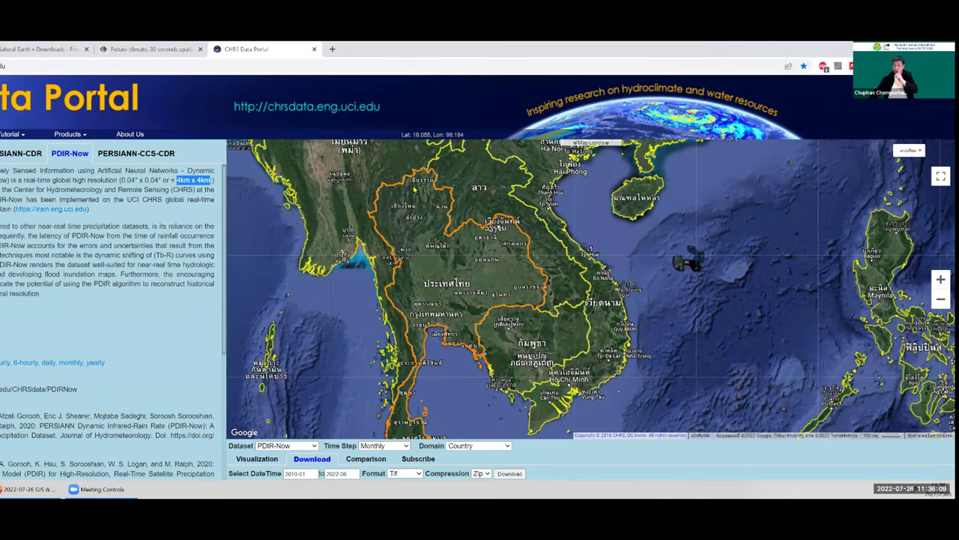
Enlarge the map around northern Thailand and compare the PERSIANN-CCS description with the PDIR-Now description
{"action": "scroll", "coordinate": [418, 199], "scroll_direction": "up", "scroll_amount": 1}
{"action": "scroll", "coordinate": [412, 196], "scroll_direction": "up", "scroll_amount": 1}
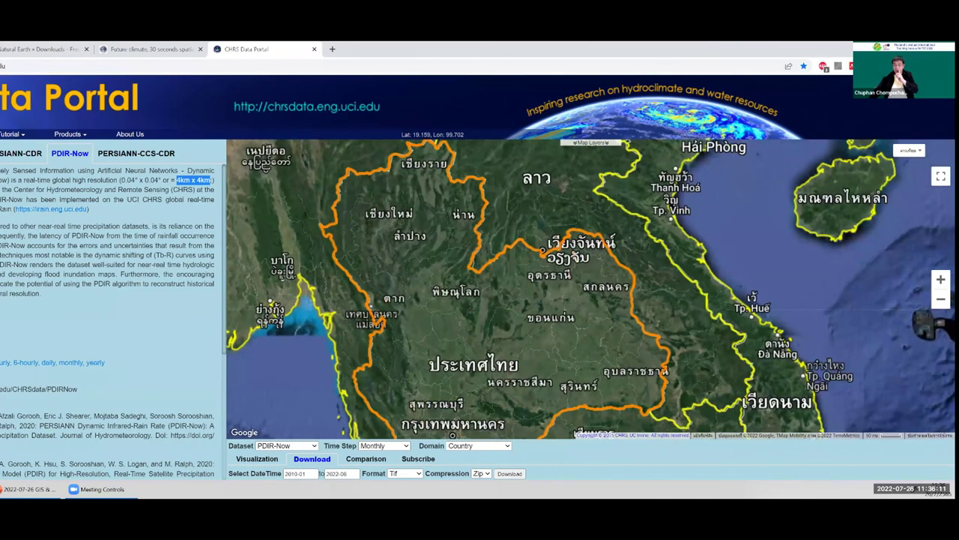
{"action": "left_click", "coordinate": [1, 152]}
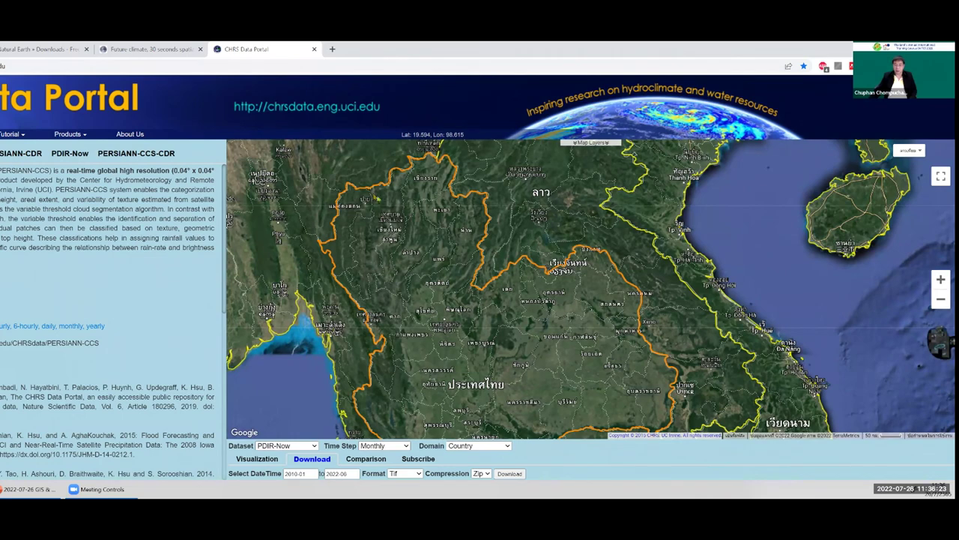
{"action": "left_click", "coordinate": [70, 155]}
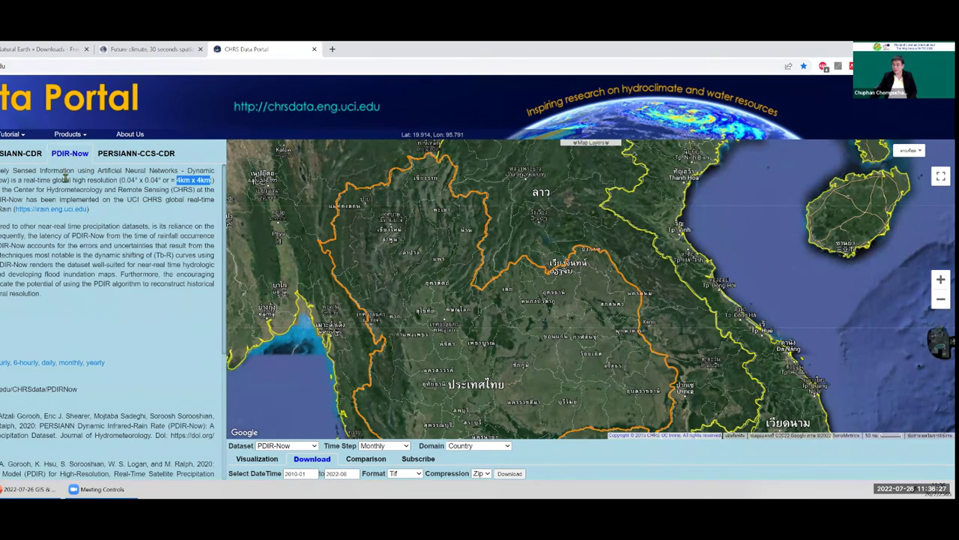
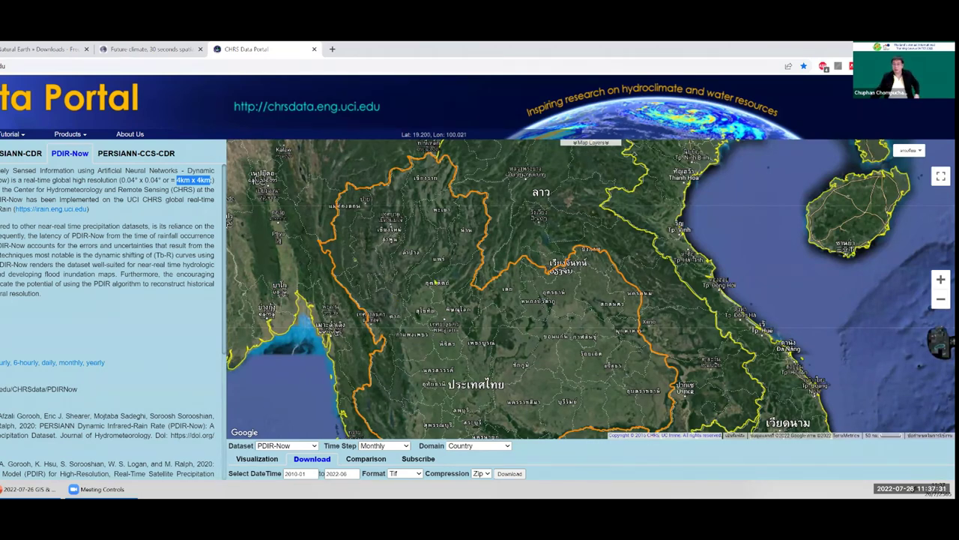
Switch to the PowerPoint presentation, advance to slide 46 and select the FEWS Data Downloads web address
{"action": "left_click", "coordinate": [15, 488]}
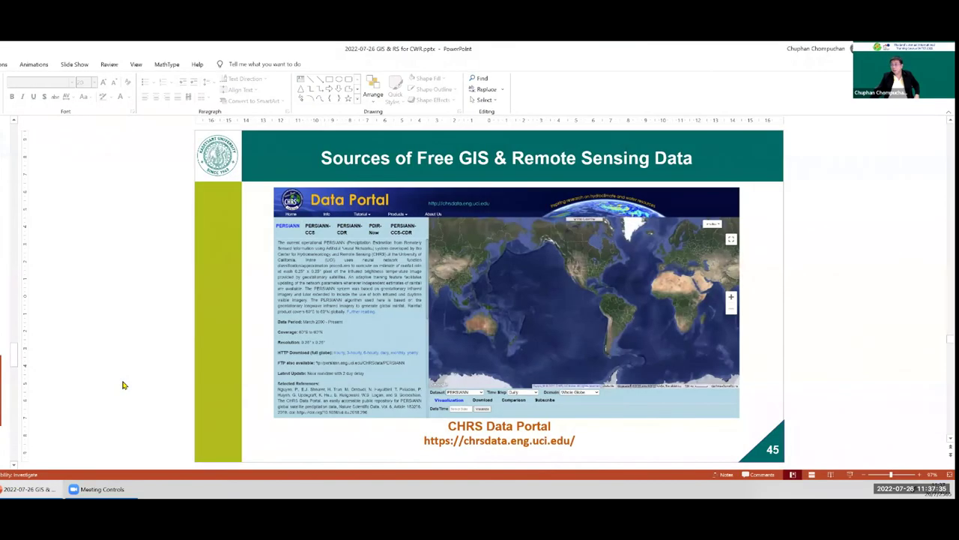
{"action": "scroll", "coordinate": [124, 385], "scroll_direction": "down", "scroll_amount": 1}
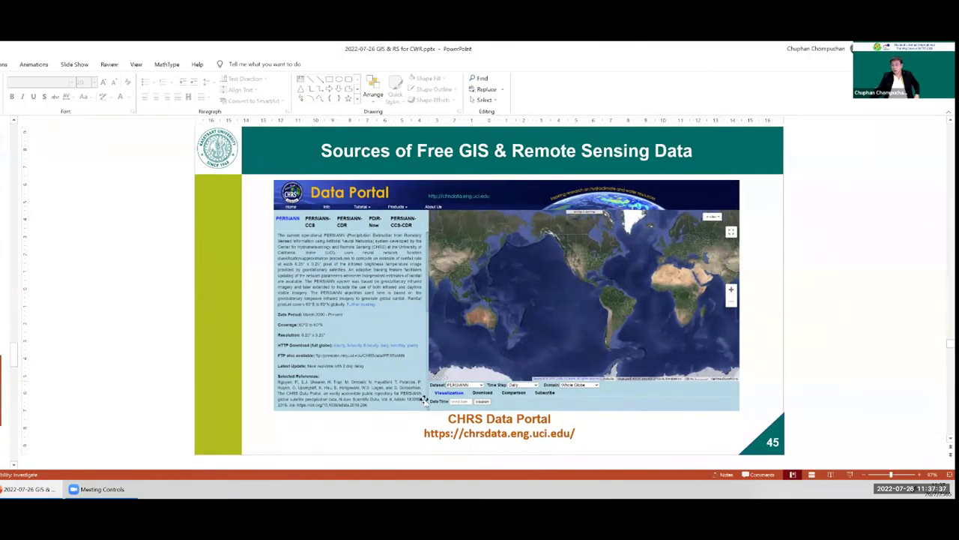
{"action": "scroll", "coordinate": [124, 385], "scroll_direction": "down", "scroll_amount": 2}
{"action": "left_click", "coordinate": [390, 441]}
{"action": "left_click_drag", "start_coordinate": [387, 440], "coordinate": [615, 440]}
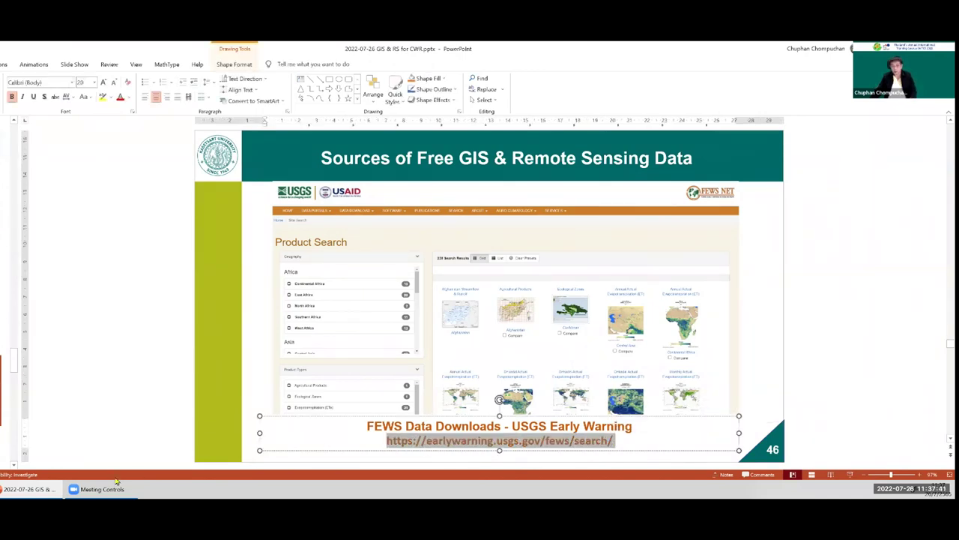
Switch to the browser and load earlywarning.usgs.gov/fews/search in place of the CHRS Data Portal
{"action": "key", "text": "alt+Tab"}
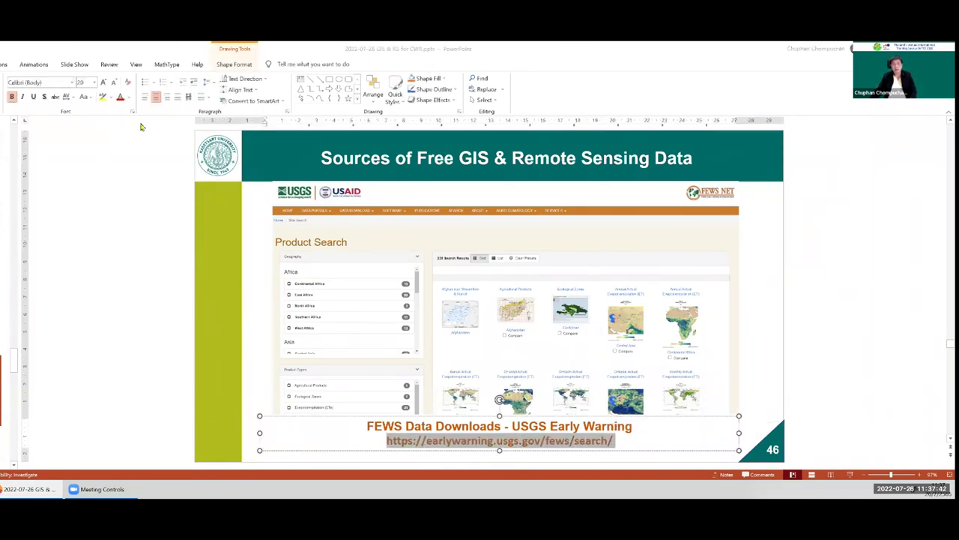
{"action": "left_click", "coordinate": [179, 65]}
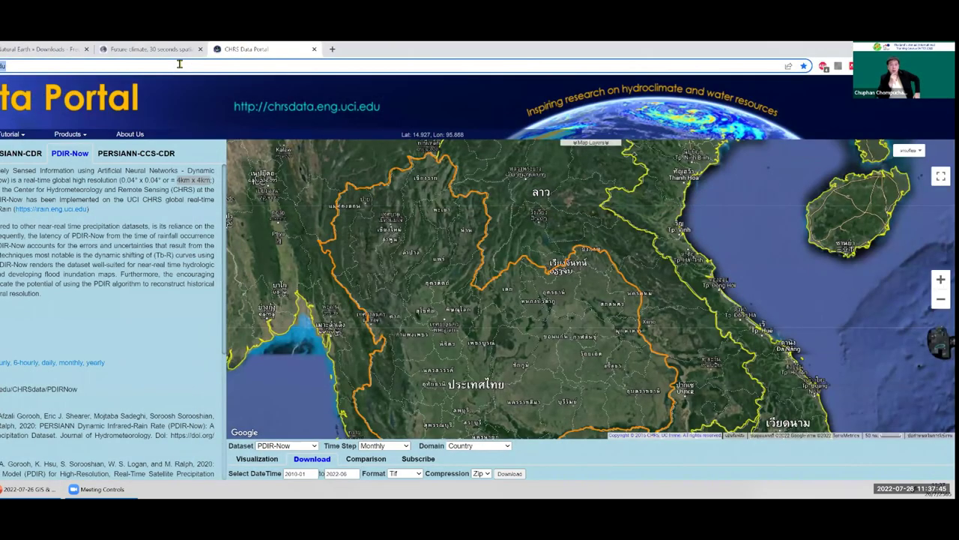
{"action": "type", "text": "earlywarning.usgs.gov/fews/search"}
{"action": "key", "text": "Return"}
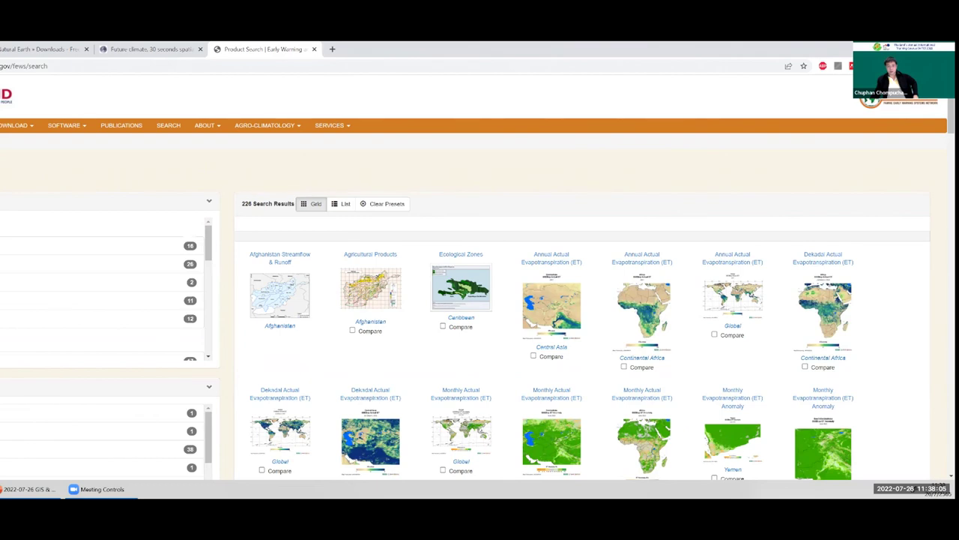
Find the global Dekadal Actual Evapotranspiration (ET) product in the search results and open it in a new tab
{"action": "scroll", "coordinate": [50, 301], "scroll_direction": "down", "scroll_amount": 2}
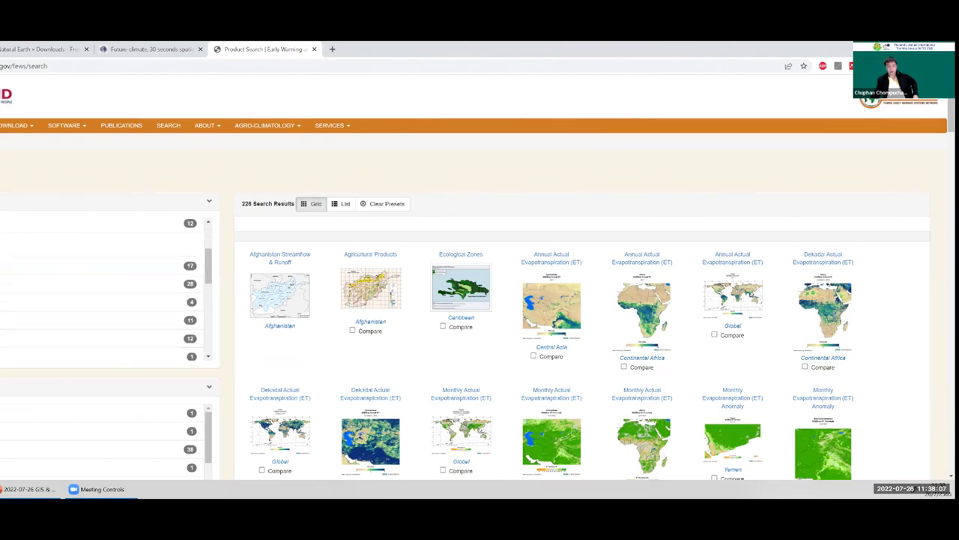
{"action": "scroll", "coordinate": [30, 325], "scroll_direction": "down", "scroll_amount": 3}
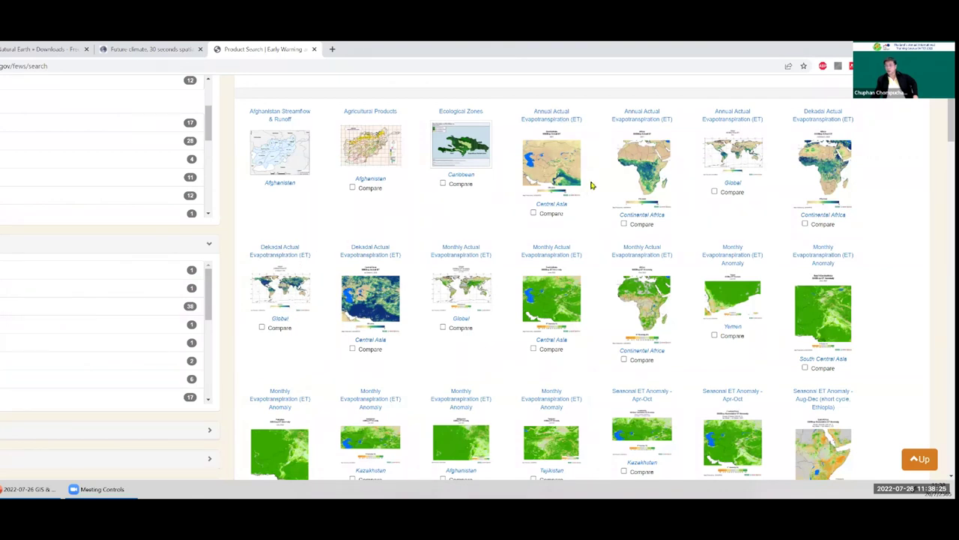
{"action": "right_click", "coordinate": [281, 258]}
{"action": "left_click", "coordinate": [315, 262]}
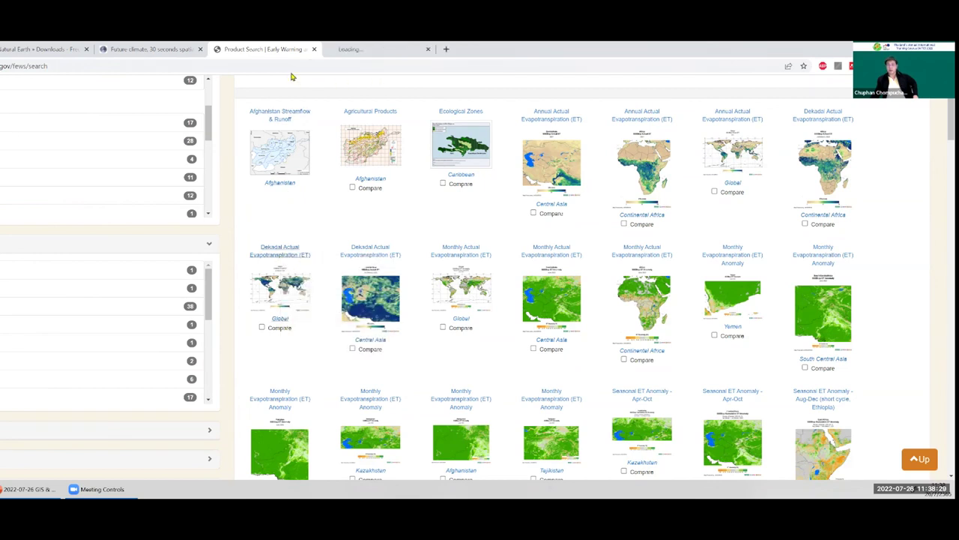
Close the Future climate page and inspect the Dekadal Period options on the Dekadal Actual Evapotranspiration product page
{"action": "left_click", "coordinate": [200, 49]}
{"action": "left_click", "coordinate": [251, 48]}
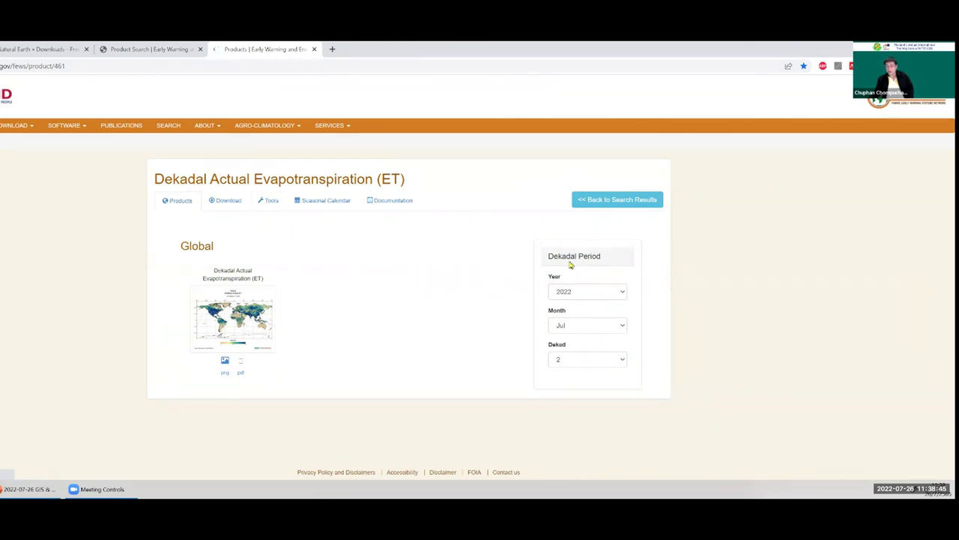
{"action": "left_click_drag", "start_coordinate": [550, 255], "coordinate": [575, 260]}
{"action": "left_click", "coordinate": [285, 318]}
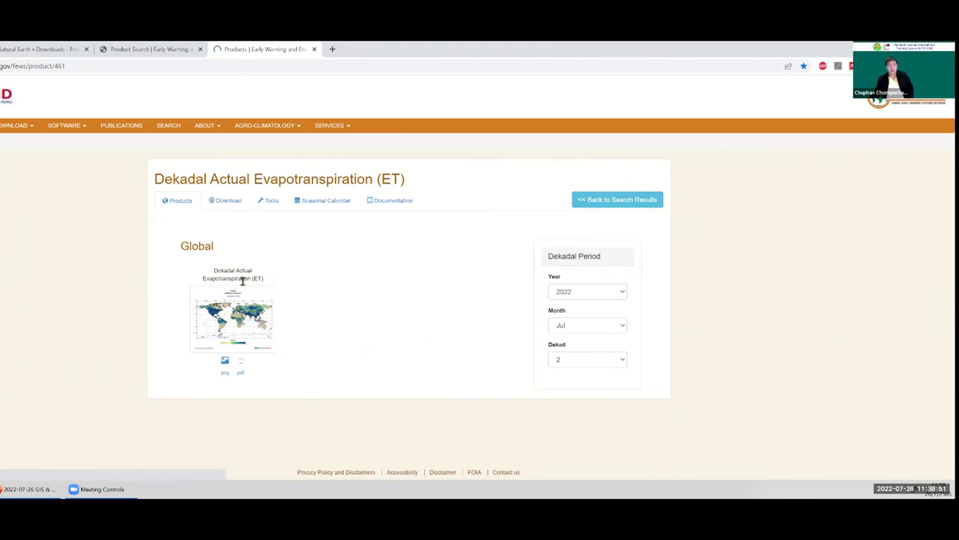
Return to the product search, clear the presets and filter the results by Rainfall Products
{"action": "left_click", "coordinate": [177, 48]}
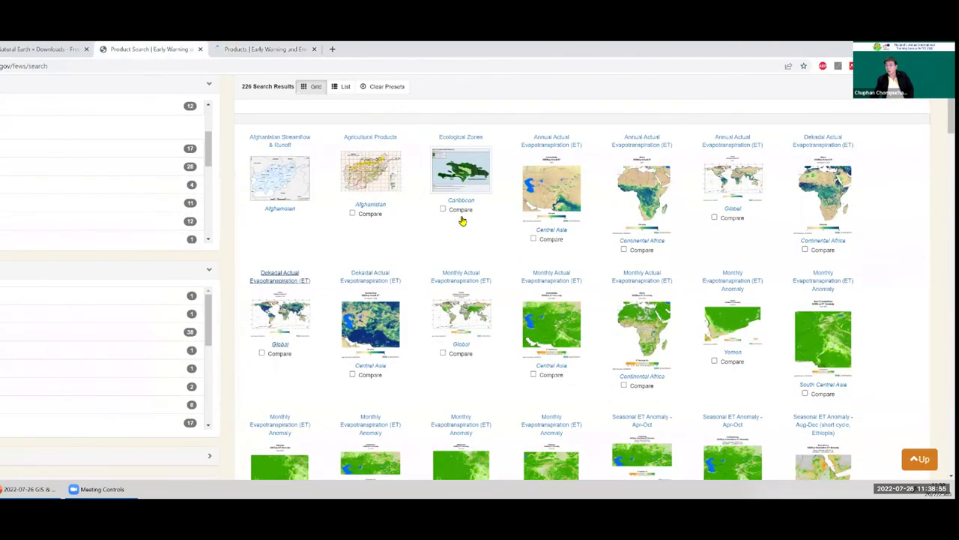
{"action": "scroll", "coordinate": [463, 218], "scroll_direction": "down", "scroll_amount": 3}
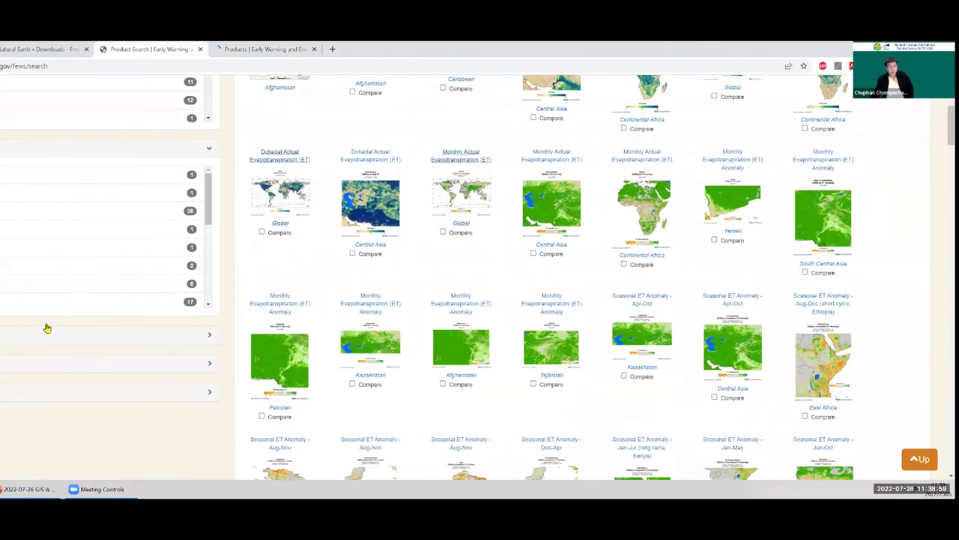
{"action": "scroll", "coordinate": [48, 328], "scroll_direction": "down", "scroll_amount": 1}
{"action": "scroll", "coordinate": [8, 326], "scroll_direction": "down", "scroll_amount": 3}
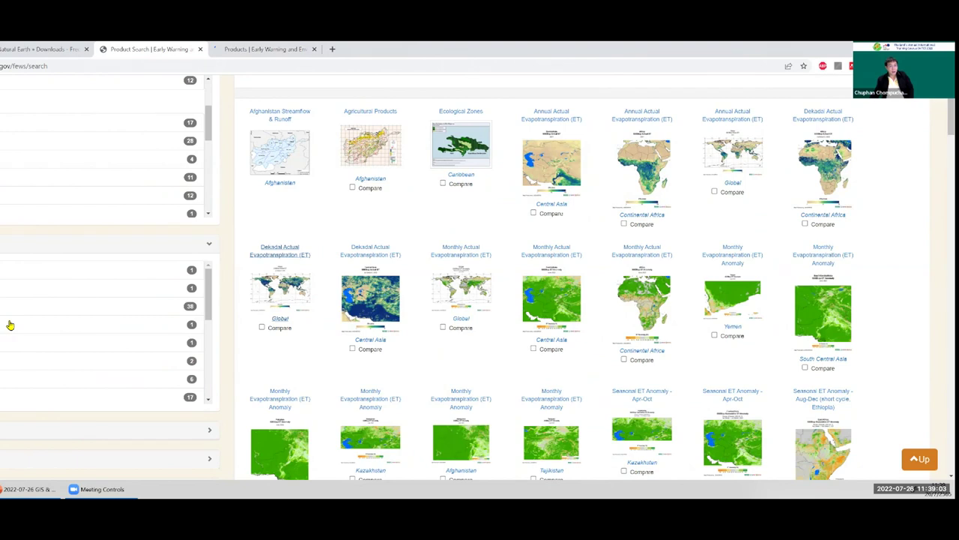
{"action": "scroll", "coordinate": [164, 221], "scroll_direction": "up", "scroll_amount": 3}
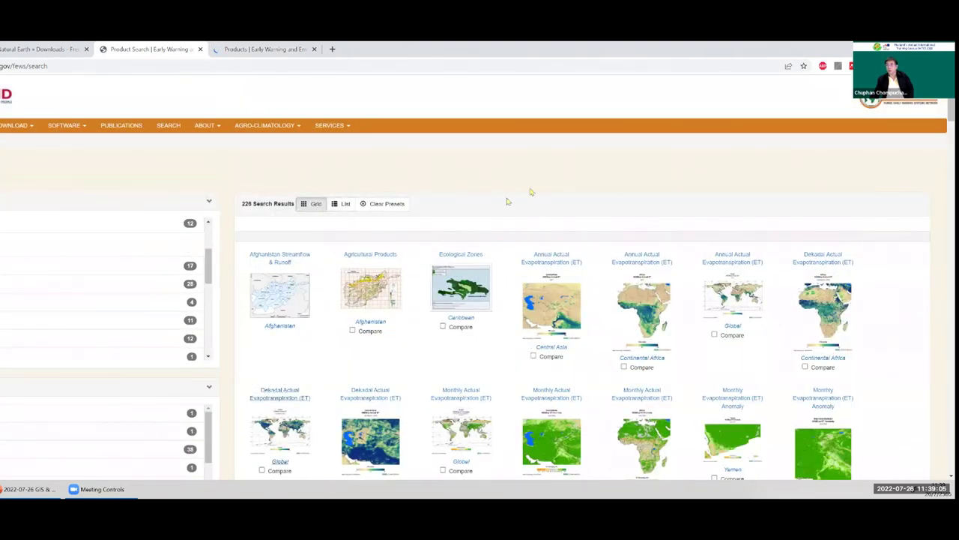
{"action": "left_click", "coordinate": [395, 203]}
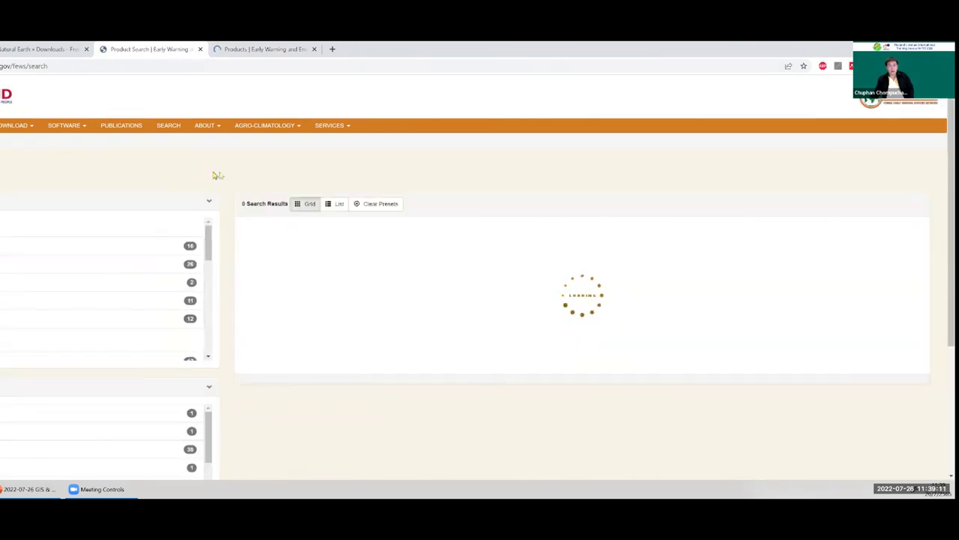
{"action": "scroll", "coordinate": [225, 175], "scroll_direction": "down", "scroll_amount": 1}
{"action": "scroll", "coordinate": [146, 367], "scroll_direction": "down", "scroll_amount": 3}
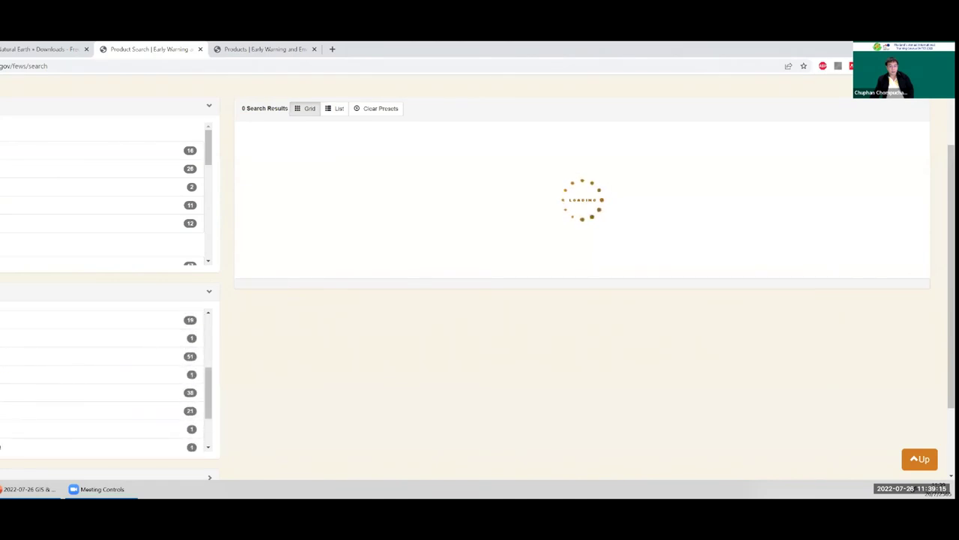
{"action": "left_click", "coordinate": [145, 357]}
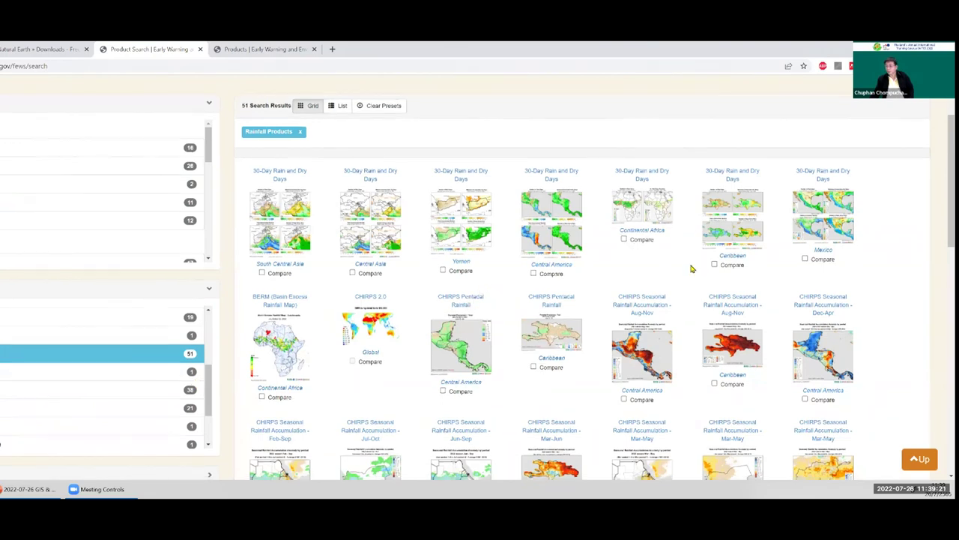
Look through the rainfall product results and the product type categories for a global rainfall dataset
{"action": "scroll", "coordinate": [692, 268], "scroll_direction": "down", "scroll_amount": 2}
{"action": "scroll", "coordinate": [692, 268], "scroll_direction": "down", "scroll_amount": 5}
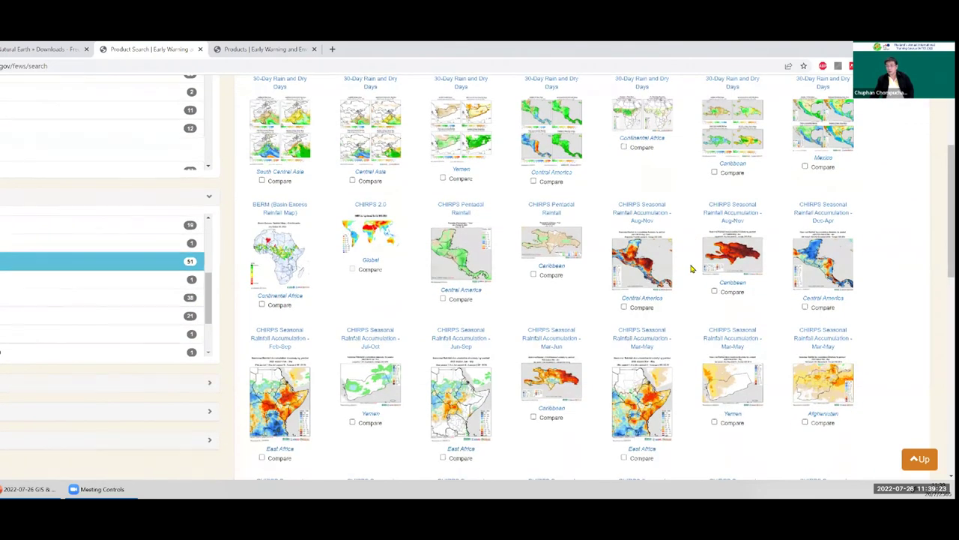
{"action": "scroll", "coordinate": [693, 268], "scroll_direction": "down", "scroll_amount": 2}
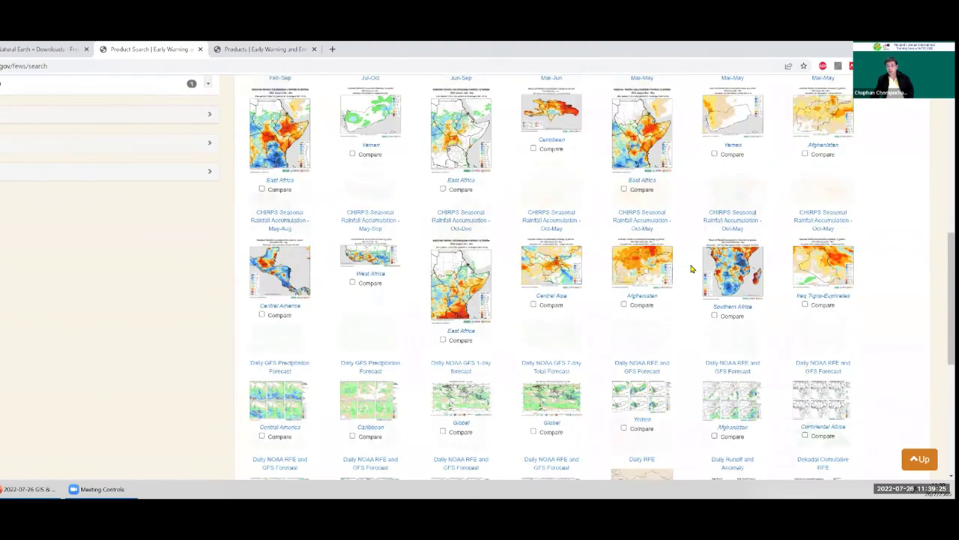
{"action": "scroll", "coordinate": [693, 268], "scroll_direction": "down", "scroll_amount": 4}
{"action": "scroll", "coordinate": [692, 268], "scroll_direction": "down", "scroll_amount": 4}
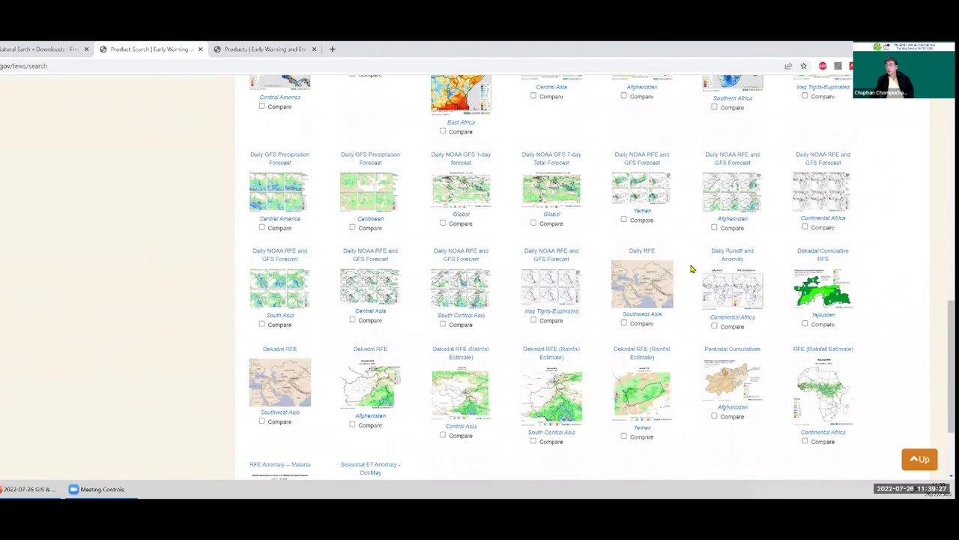
{"action": "scroll", "coordinate": [693, 268], "scroll_direction": "up", "scroll_amount": 4}
{"action": "scroll", "coordinate": [692, 268], "scroll_direction": "up", "scroll_amount": 15}
{"action": "scroll", "coordinate": [116, 336], "scroll_direction": "up", "scroll_amount": 2}
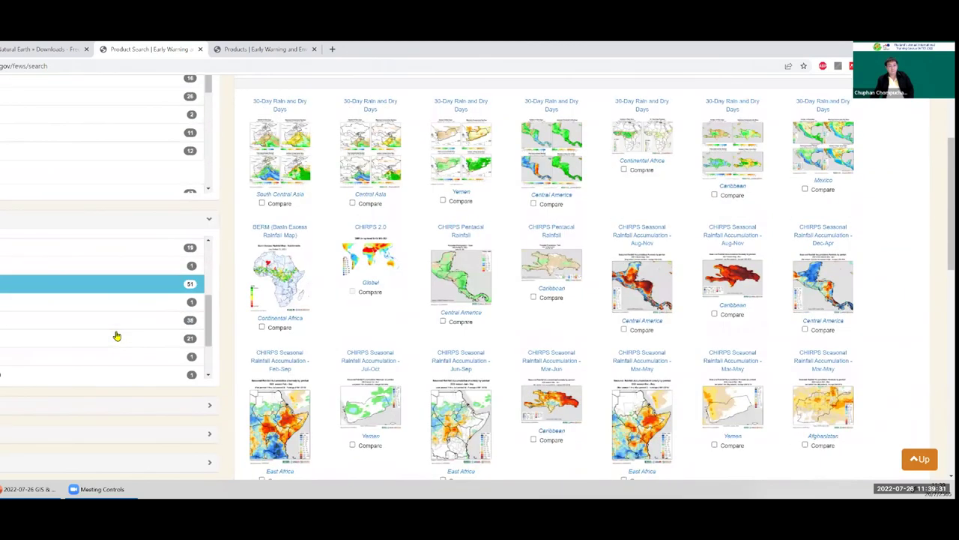
{"action": "scroll", "coordinate": [117, 335], "scroll_direction": "up", "scroll_amount": 3}
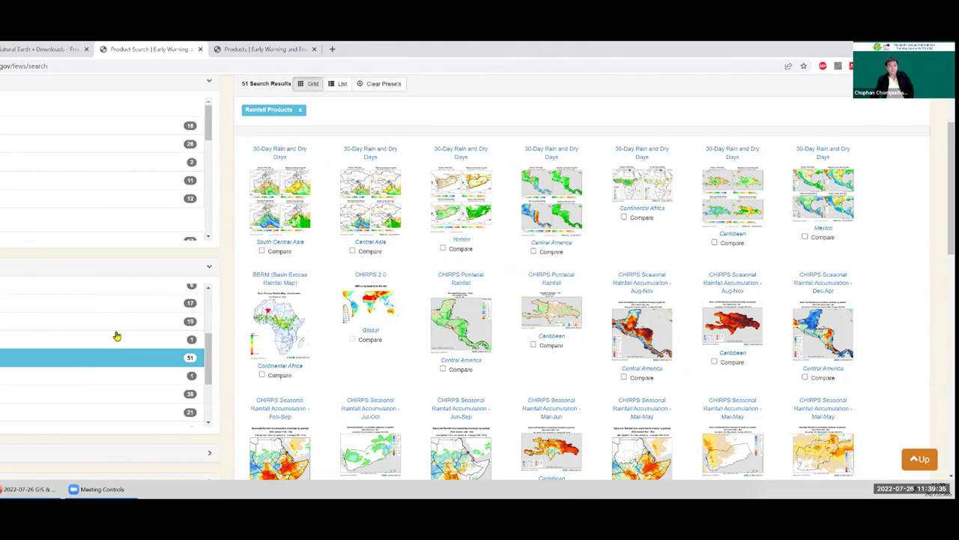
{"action": "scroll", "coordinate": [116, 335], "scroll_direction": "up", "scroll_amount": 3}
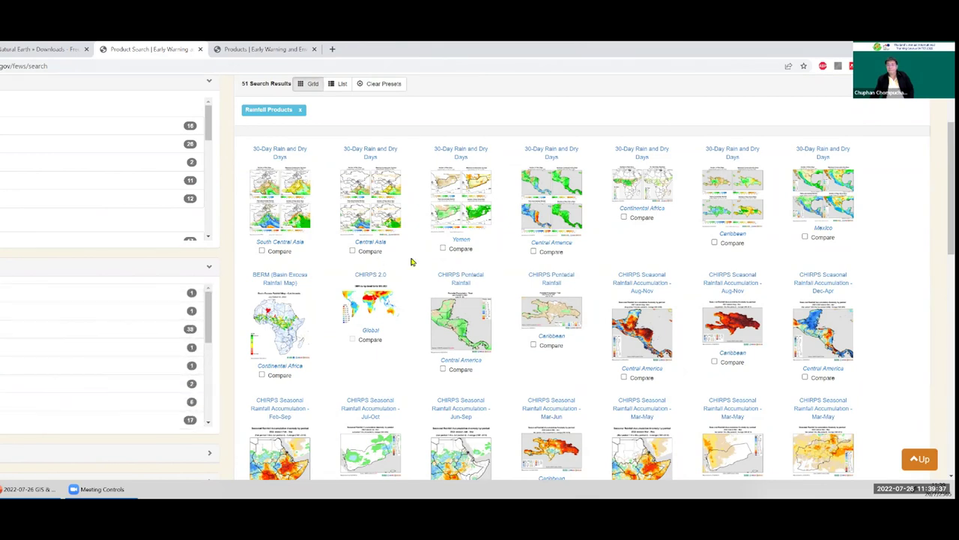
Open the global CHIRPS 2.0 product and dismiss its disclaimer
{"action": "scroll", "coordinate": [410, 262], "scroll_direction": "up", "scroll_amount": 1}
{"action": "scroll", "coordinate": [411, 261], "scroll_direction": "down", "scroll_amount": 1}
{"action": "left_click", "coordinate": [368, 278]}
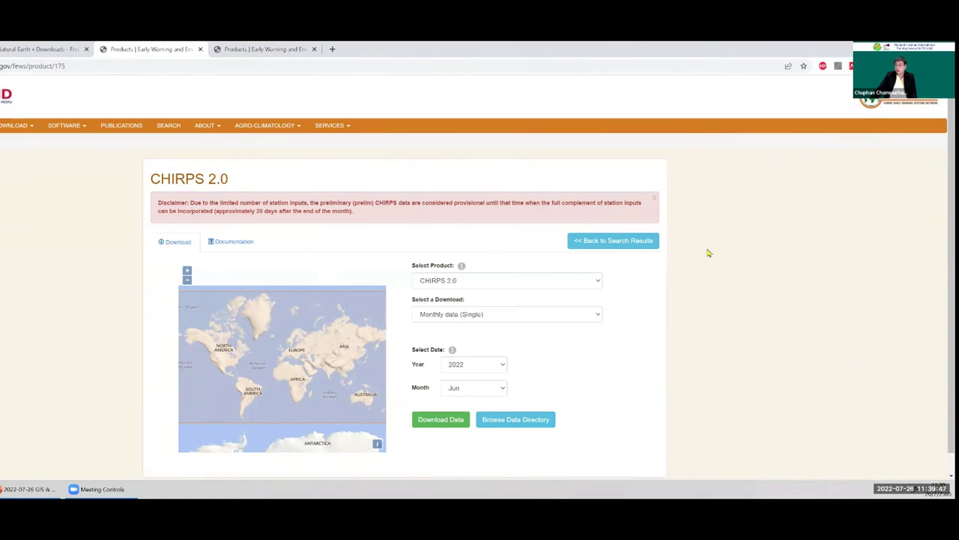
{"action": "left_click", "coordinate": [654, 197]}
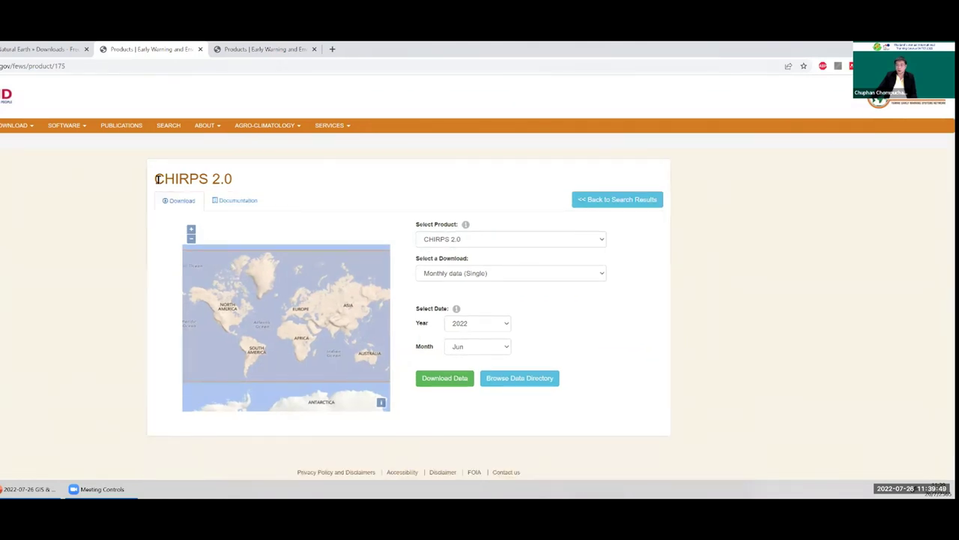
Review the available CHIRPS 2.0 download types and request the Monthly data (Single) for June 2022
{"action": "left_click_drag", "start_coordinate": [157, 178], "coordinate": [240, 180]}
{"action": "left_click", "coordinate": [357, 180]}
{"action": "left_click", "coordinate": [563, 277]}
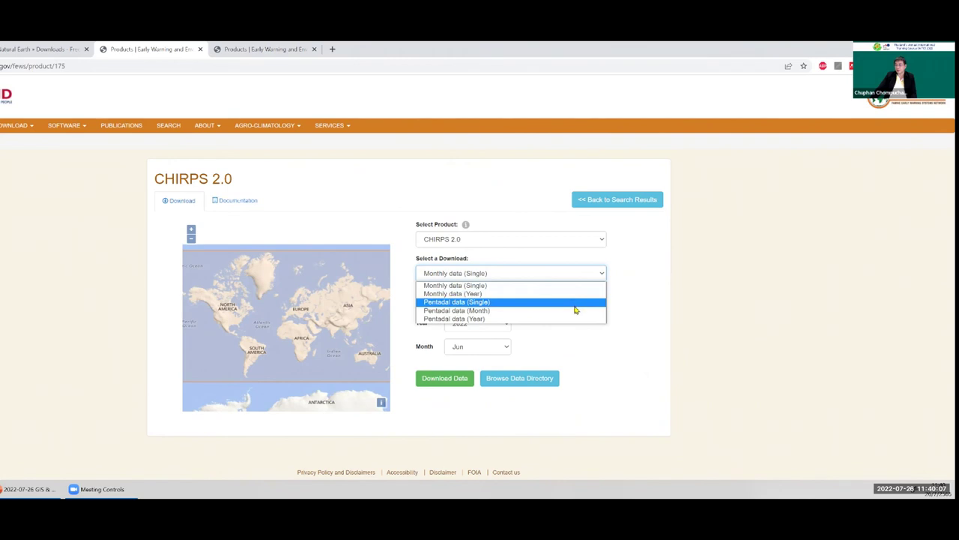
{"action": "left_click", "coordinate": [673, 314]}
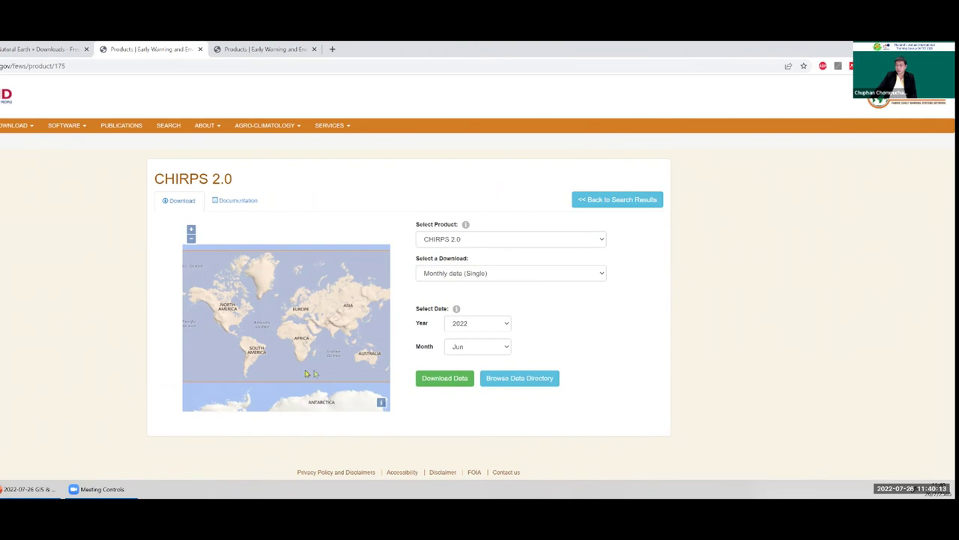
{"action": "left_click", "coordinate": [453, 379]}
Open the CHIRPS 2.0 documentation and examine its background and data inputs sections
{"action": "left_click", "coordinate": [234, 201]}
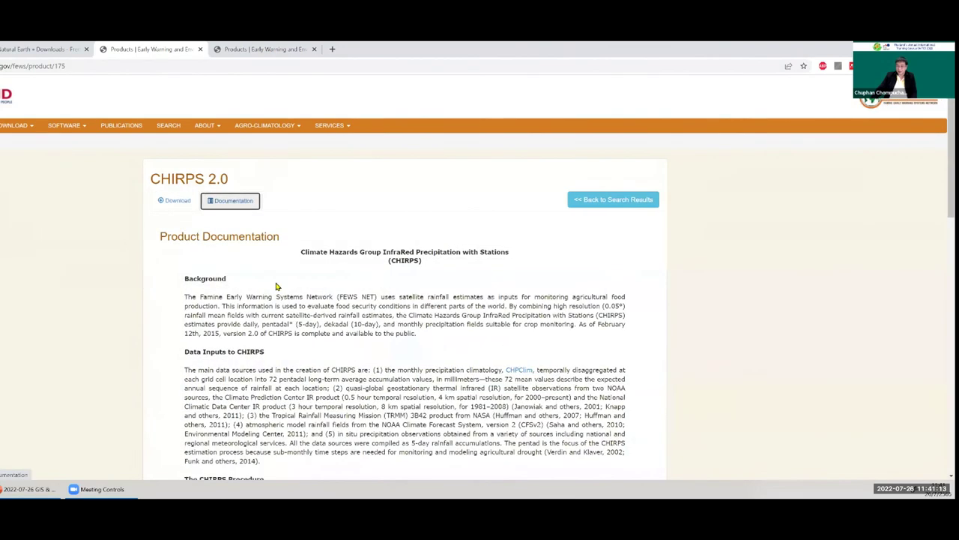
{"action": "scroll", "coordinate": [338, 304], "scroll_direction": "down", "scroll_amount": 1}
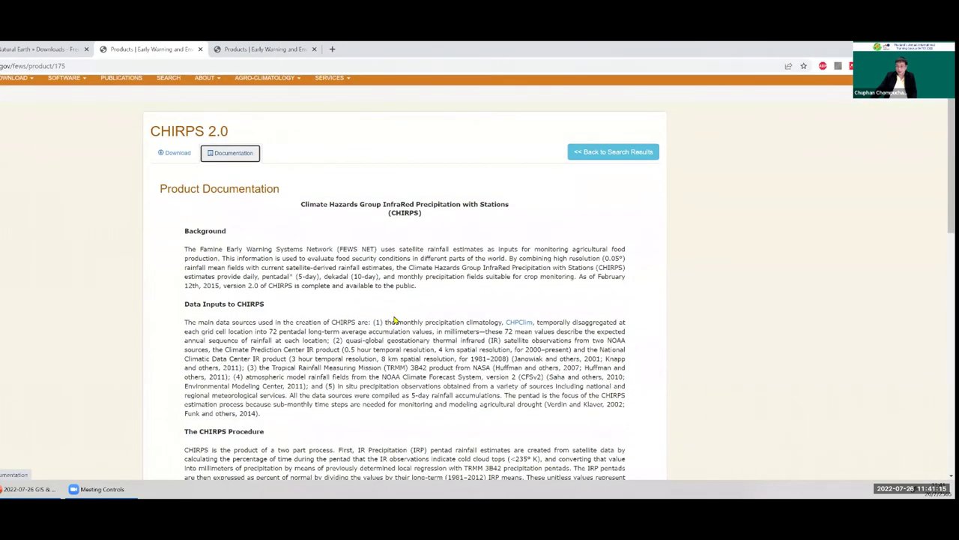
{"action": "scroll", "coordinate": [395, 320], "scroll_direction": "down", "scroll_amount": 1}
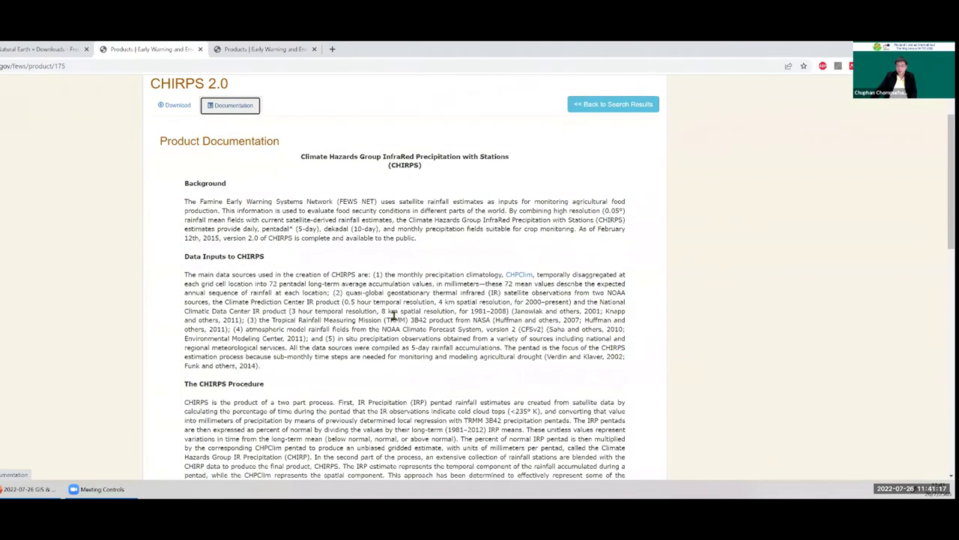
Read through the CHIRPS documentation on procedure, availability and coordinate system, and highlight "4 km spatial resolution" in the data inputs section
{"action": "scroll", "coordinate": [395, 314], "scroll_direction": "down", "scroll_amount": 2}
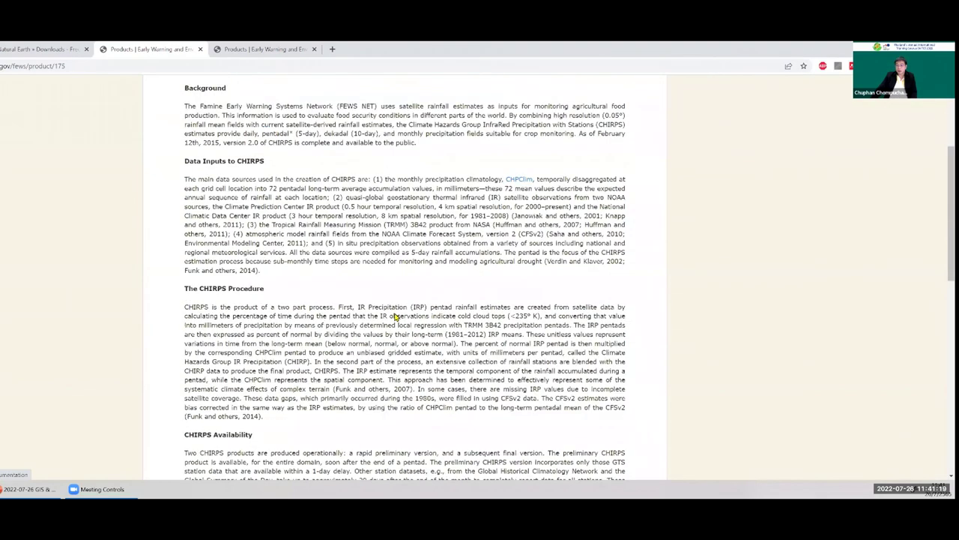
{"action": "scroll", "coordinate": [395, 316], "scroll_direction": "down", "scroll_amount": 6}
{"action": "scroll", "coordinate": [395, 316], "scroll_direction": "down", "scroll_amount": 2}
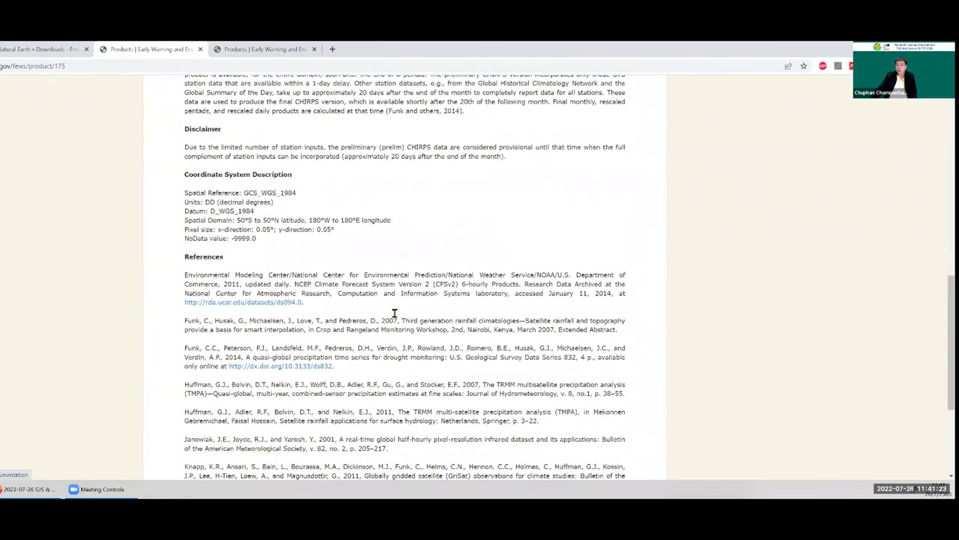
{"action": "scroll", "coordinate": [395, 314], "scroll_direction": "up", "scroll_amount": 2}
{"action": "scroll", "coordinate": [394, 312], "scroll_direction": "up", "scroll_amount": 1}
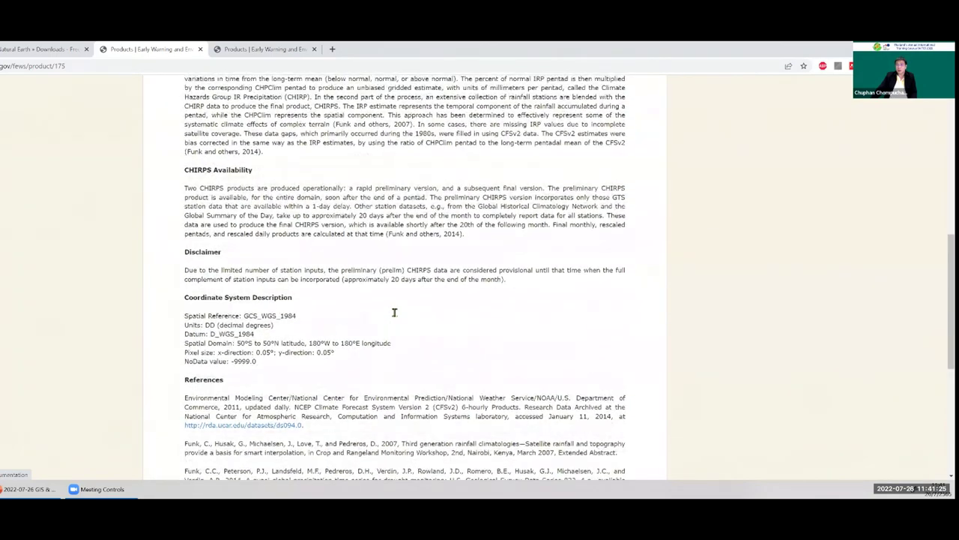
{"action": "scroll", "coordinate": [394, 311], "scroll_direction": "up", "scroll_amount": 2}
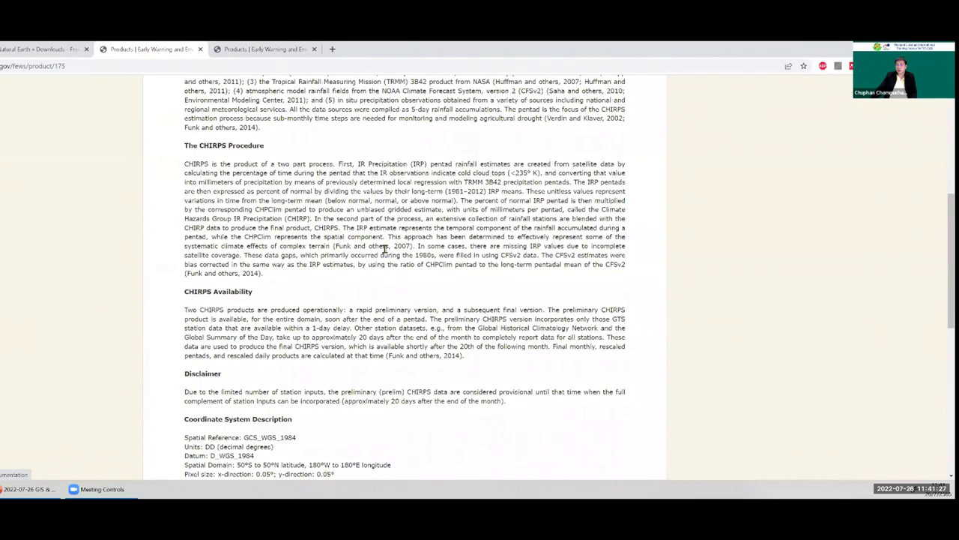
{"action": "scroll", "coordinate": [385, 206], "scroll_direction": "up", "scroll_amount": 2}
{"action": "left_click_drag", "start_coordinate": [439, 206], "coordinate": [510, 206]}
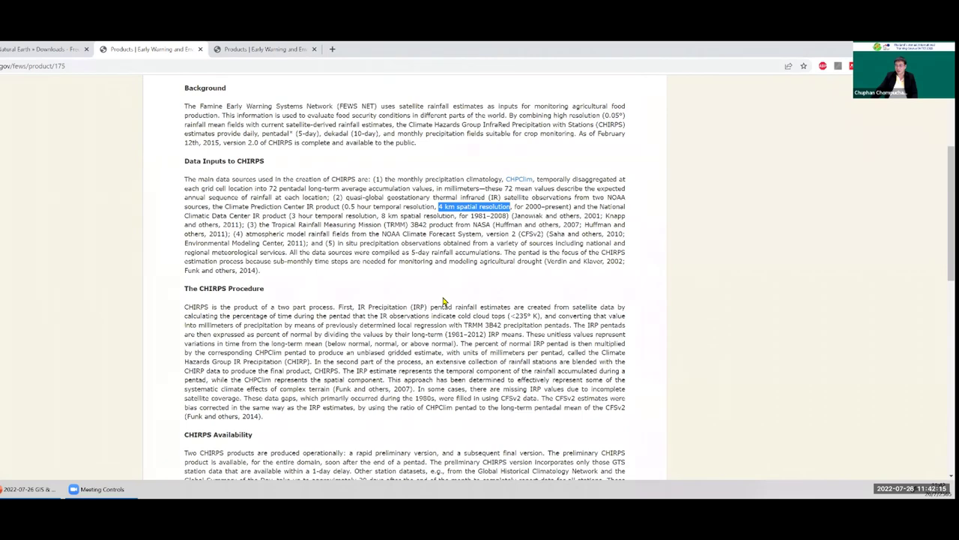
{"action": "scroll", "coordinate": [445, 301], "scroll_direction": "up", "scroll_amount": 2}
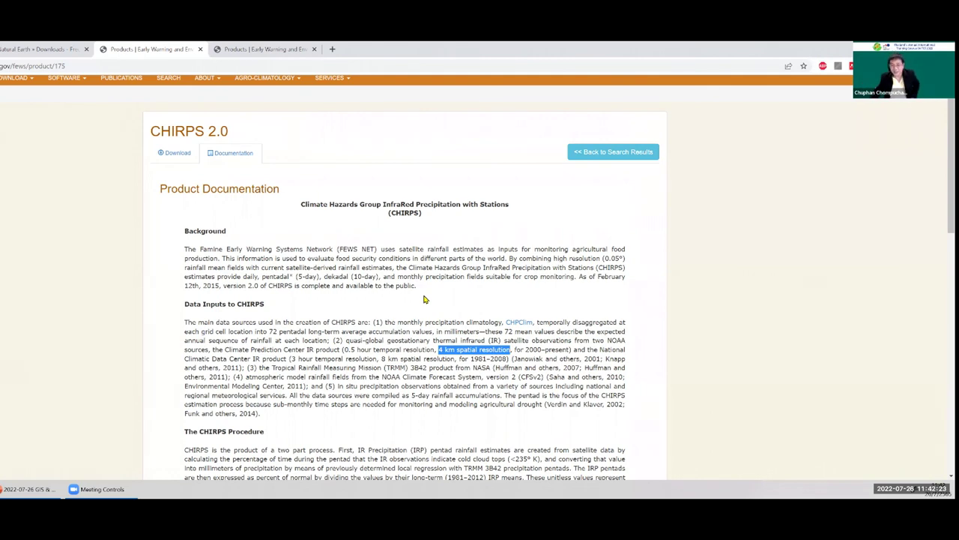
{"action": "left_click", "coordinate": [15, 487]}
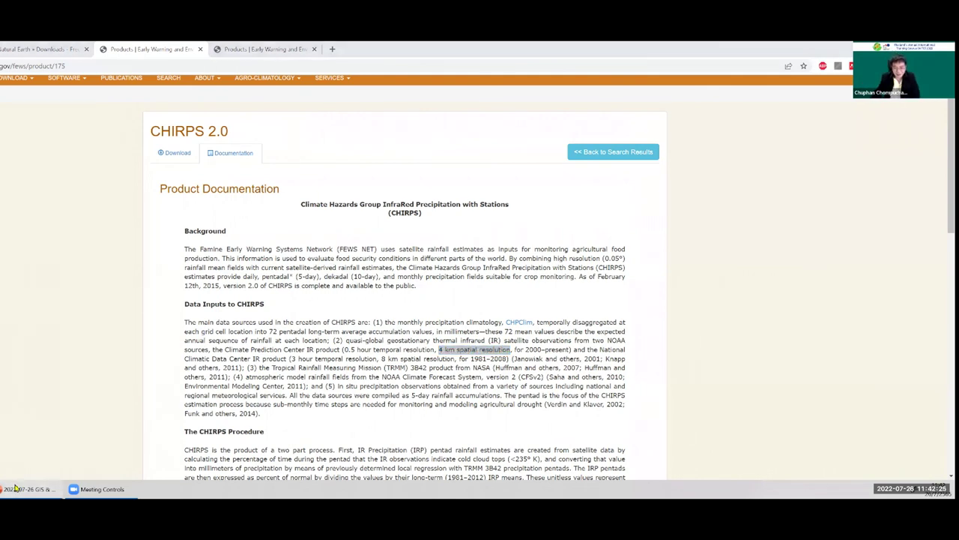
{"action": "scroll", "coordinate": [150, 369], "scroll_direction": "down", "scroll_amount": 3}
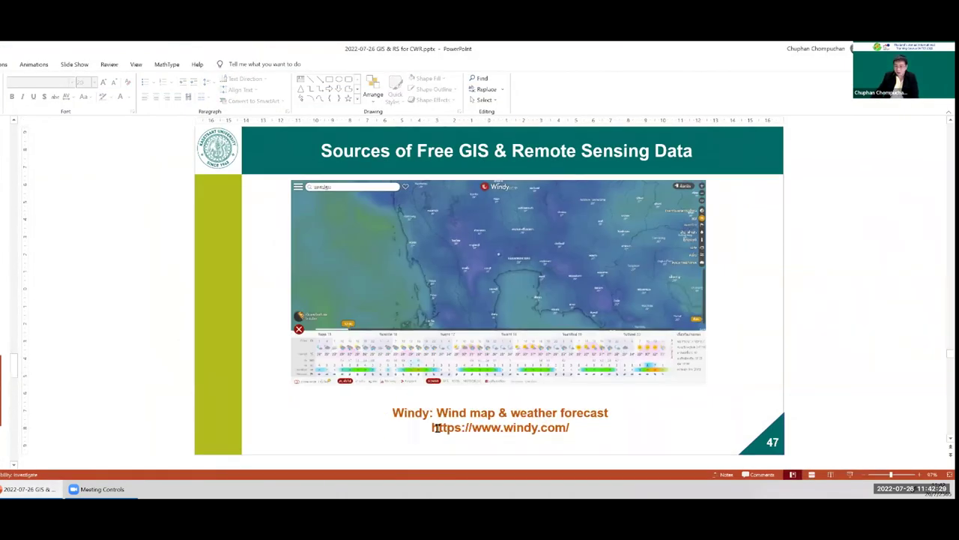
{"action": "left_click_drag", "start_coordinate": [432, 427], "coordinate": [567, 428]}
{"action": "key", "text": "ctrl+c"}
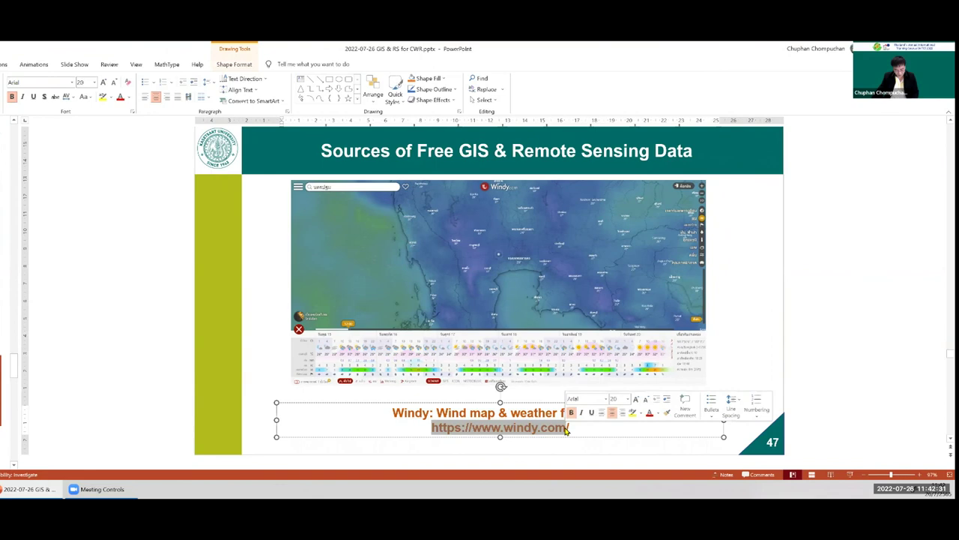
{"action": "left_click", "coordinate": [141, 401]}
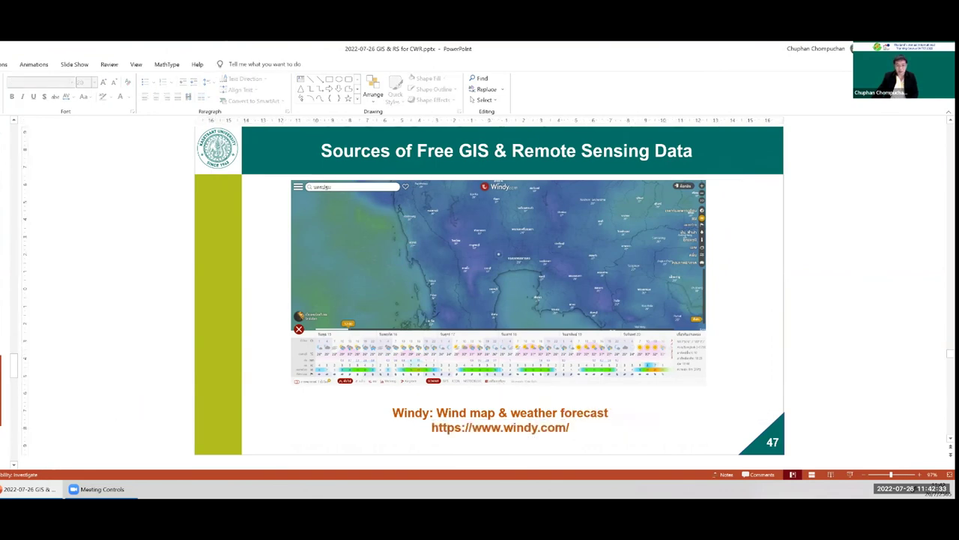
Switch to the browser, load the copied Windy address in place of the CHIRPS page, and close the remaining Early Warning products page
{"action": "key", "text": "alt+Tab"}
{"action": "left_click", "coordinate": [155, 64]}
{"action": "key", "text": "ctrl+v"}
{"action": "key", "text": "Return"}
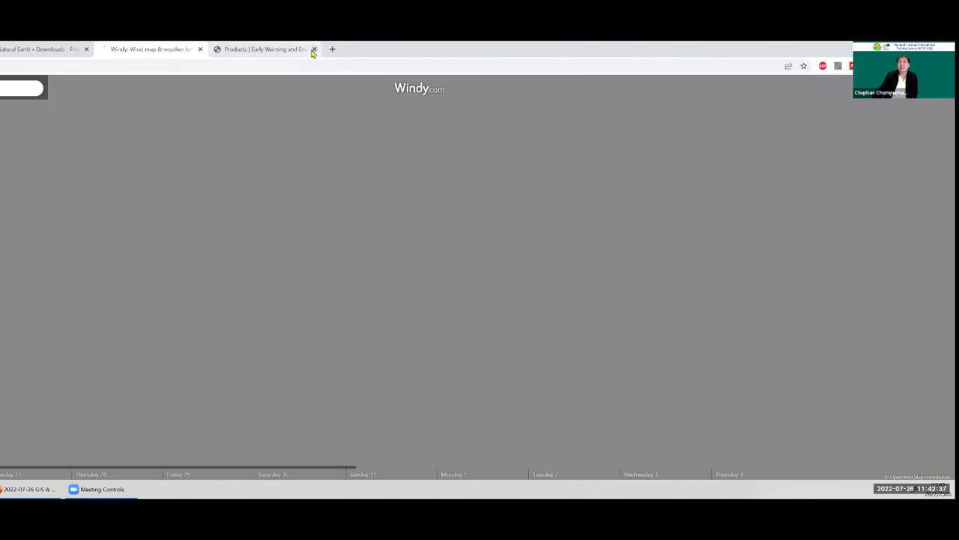
{"action": "left_click", "coordinate": [314, 49]}
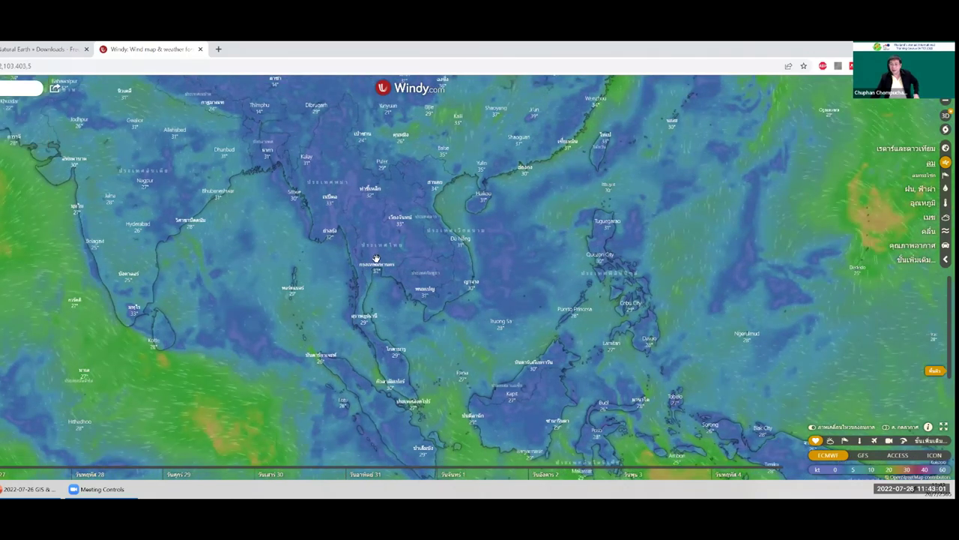
Display the rain and thunder layer on the Windy map over central Thailand
{"action": "scroll", "coordinate": [378, 262], "scroll_direction": "up", "scroll_amount": 3}
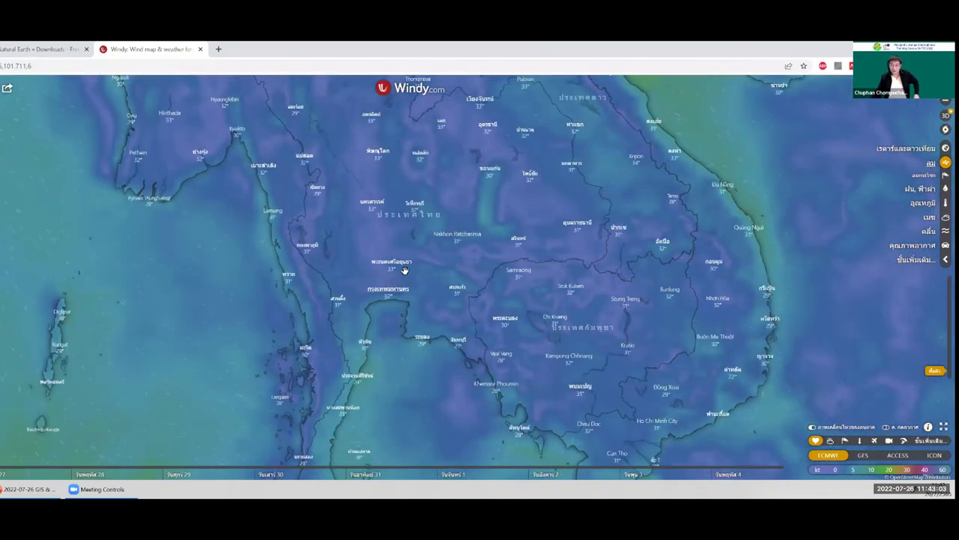
{"action": "scroll", "coordinate": [397, 273], "scroll_direction": "up", "scroll_amount": 2}
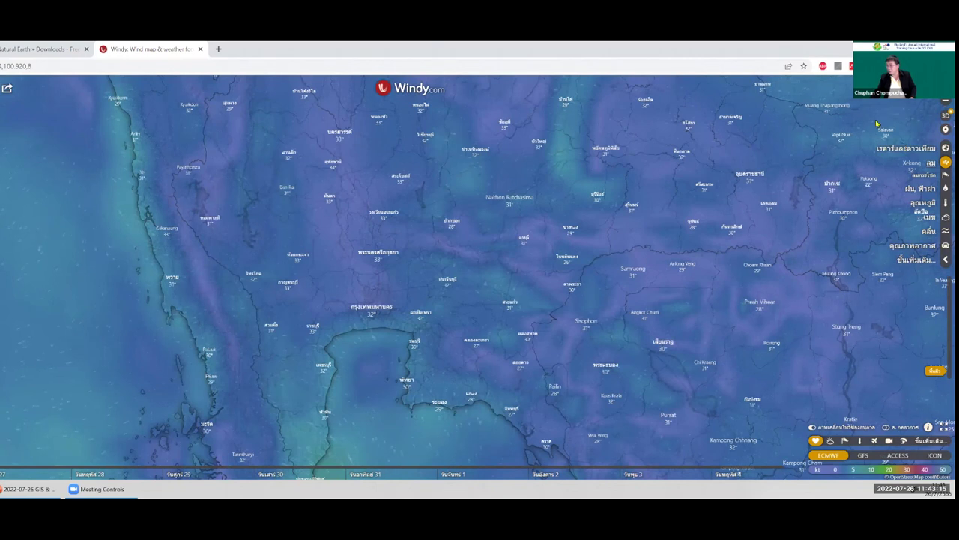
{"action": "left_click", "coordinate": [927, 191]}
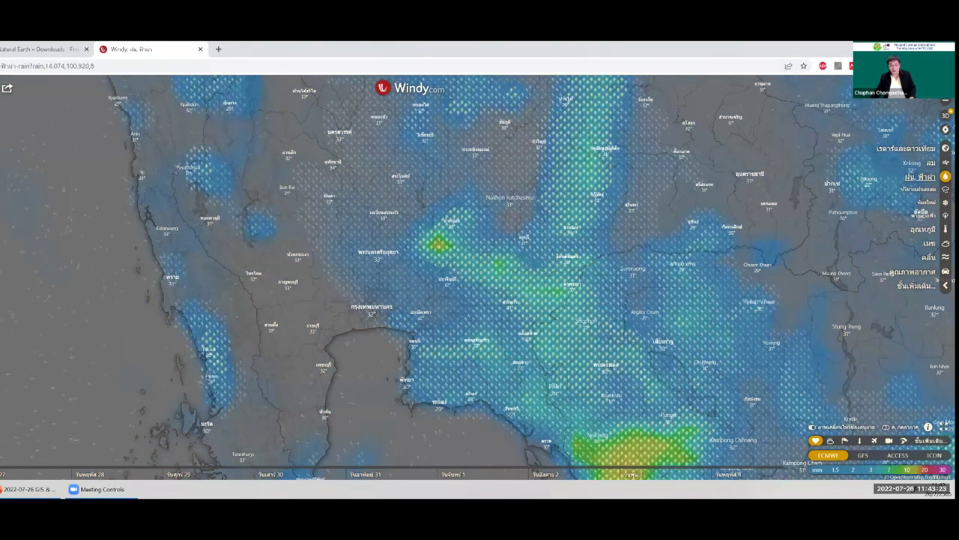
Examine the rain forecast around Bangkok at different forecast times, including Thursday 28 at 8:00 and Saturday 30 at 10:00
{"action": "scroll", "coordinate": [543, 358], "scroll_direction": "up", "scroll_amount": 1}
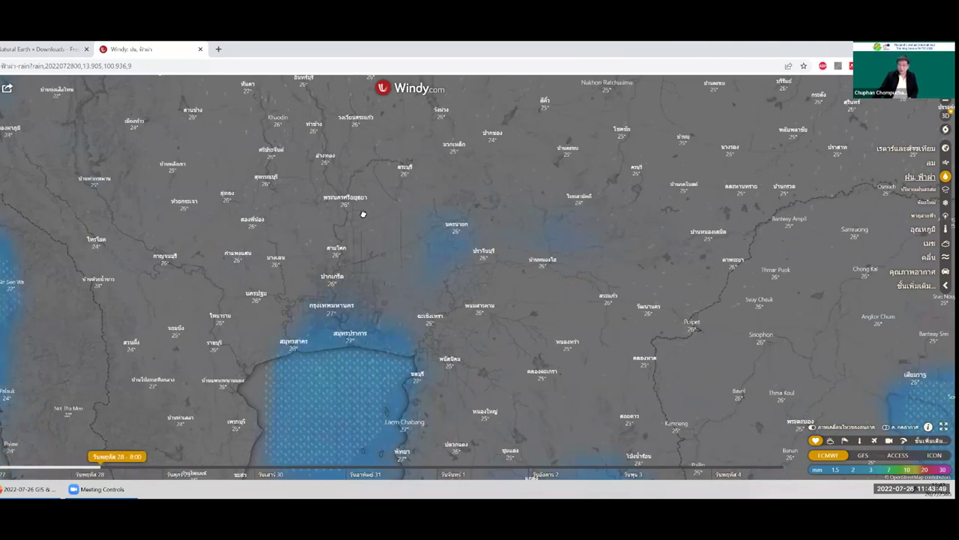
{"action": "key", "text": "Up"}
{"action": "key", "text": "Left"}
{"action": "key", "text": "Up"}
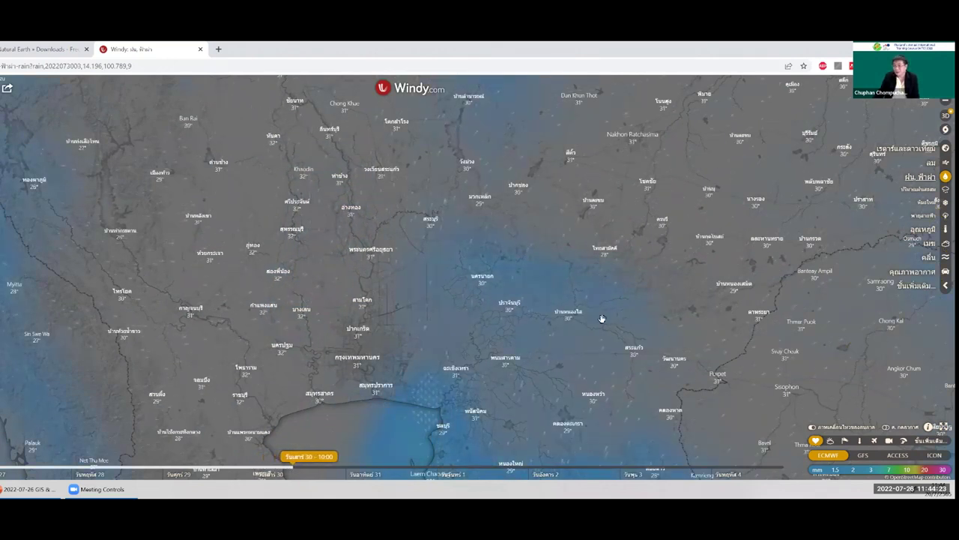
Switch back to the PowerPoint presentation and advance to the "Part III : Case Studies in Thailand" slide
{"action": "left_click", "coordinate": [40, 488]}
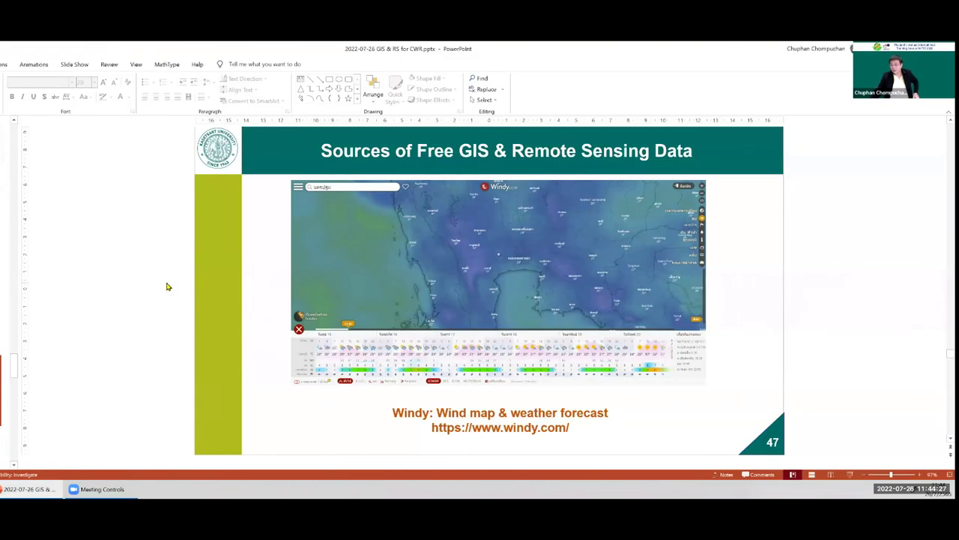
{"action": "scroll", "coordinate": [168, 286], "scroll_direction": "down", "scroll_amount": 2}
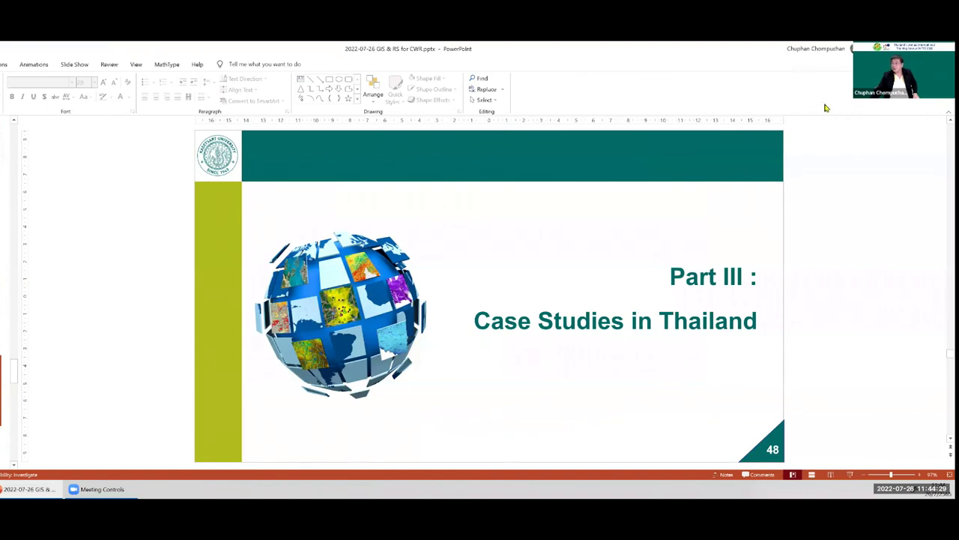